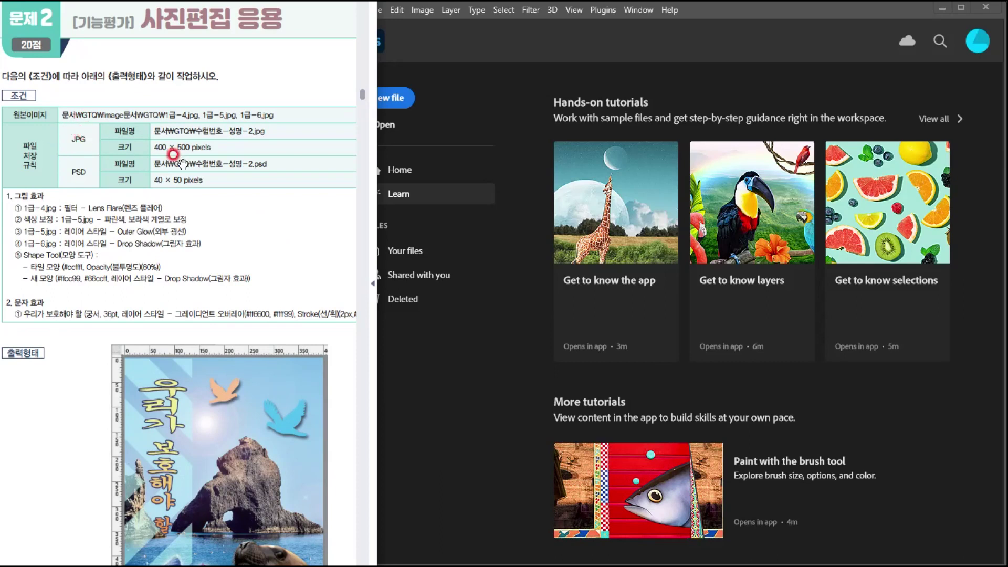
# Create a new white 400 × 500 pixel document at 72 pixels/inch in RGB Color mode
pyautogui.click(455, 40)
pyautogui.click(382, 99)
pyautogui.click(864, 205)
pyautogui.click(805, 203)
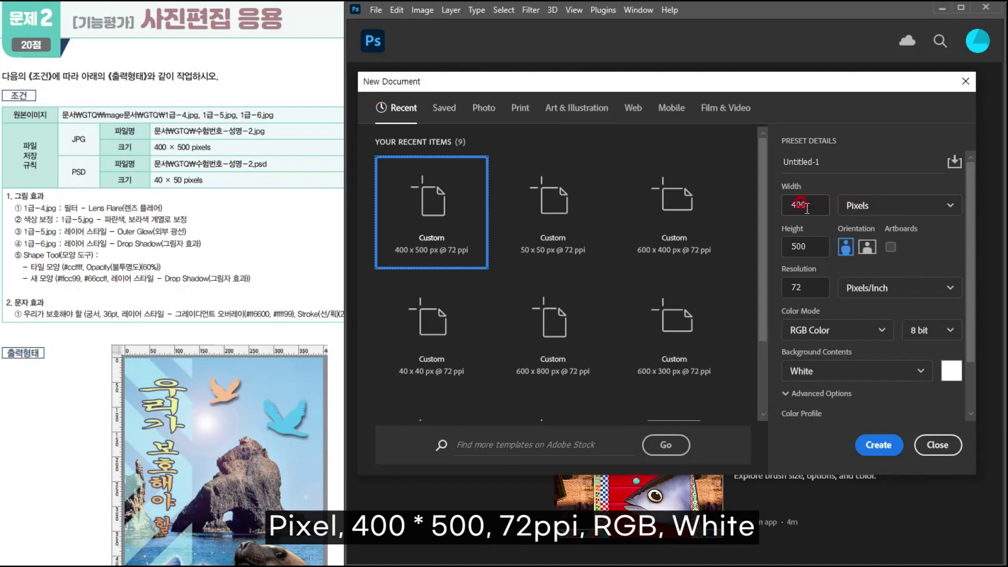
pyautogui.moveTo(813, 206); pyautogui.dragTo(763, 209)
pyautogui.write('400')
pyautogui.press('Tab')
pyautogui.write('50')
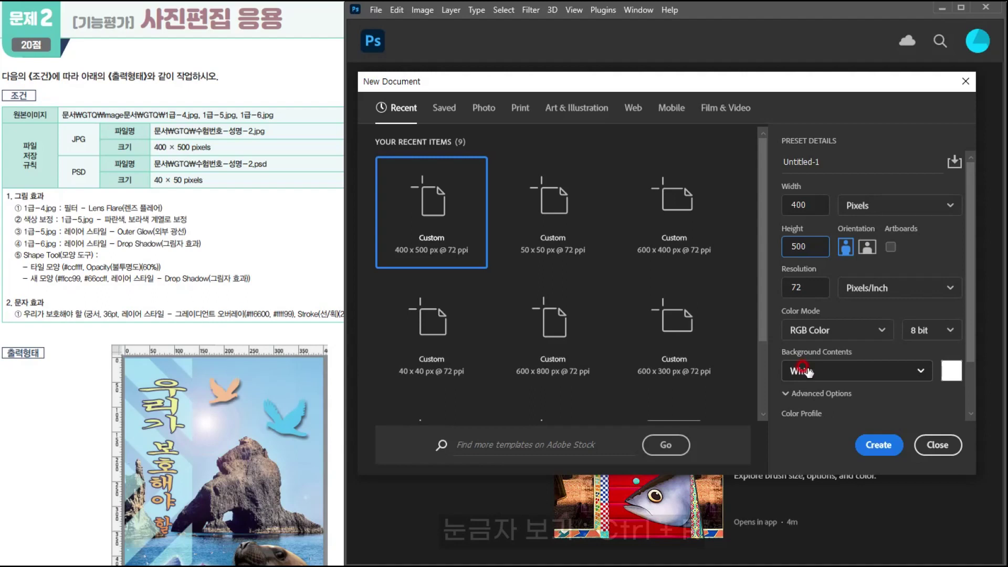
pyautogui.click(874, 439)
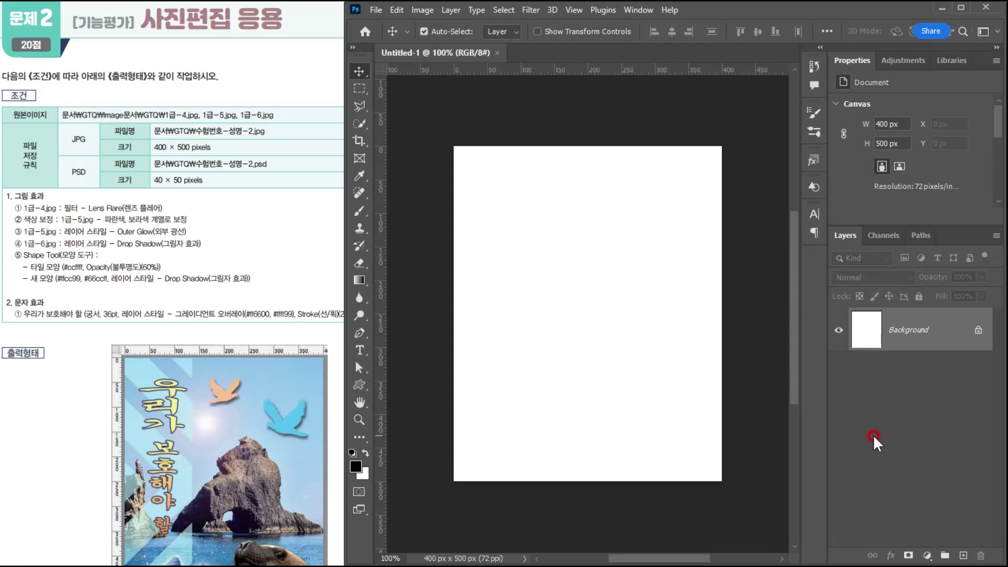
# Confirm the grid preferences with a gridline every 100 pixels and 1 subdivision, and show the grid on the canvas
pyautogui.moveTo(199, 350); pyautogui.dragTo(199, 225)
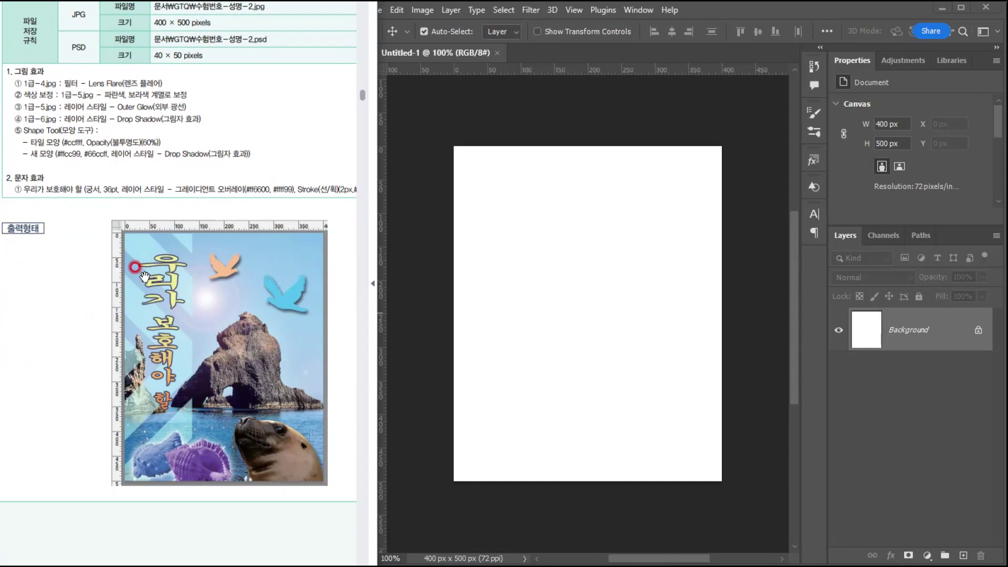
pyautogui.moveTo(255, 331); pyautogui.dragTo(261, 424)
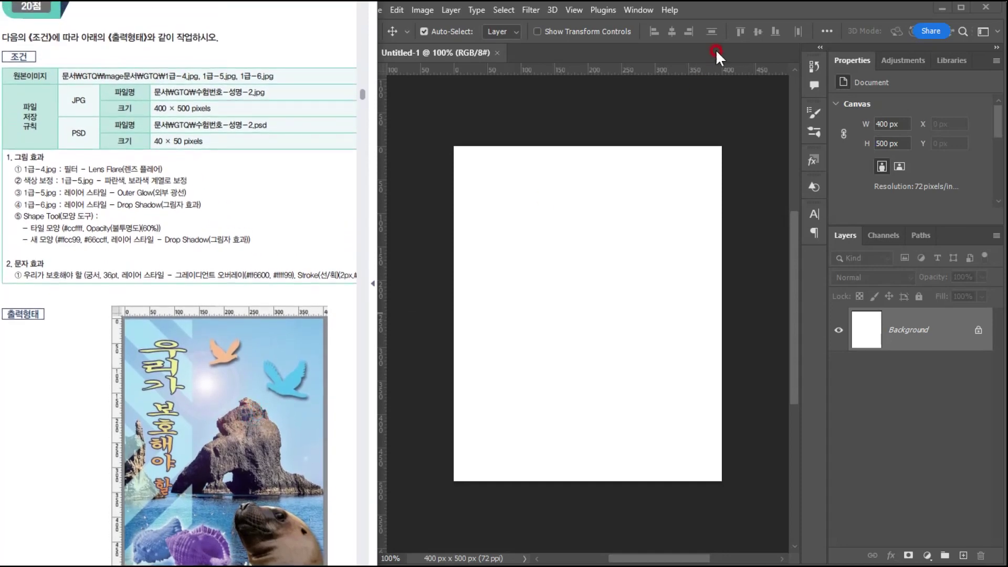
pyautogui.click(725, 6)
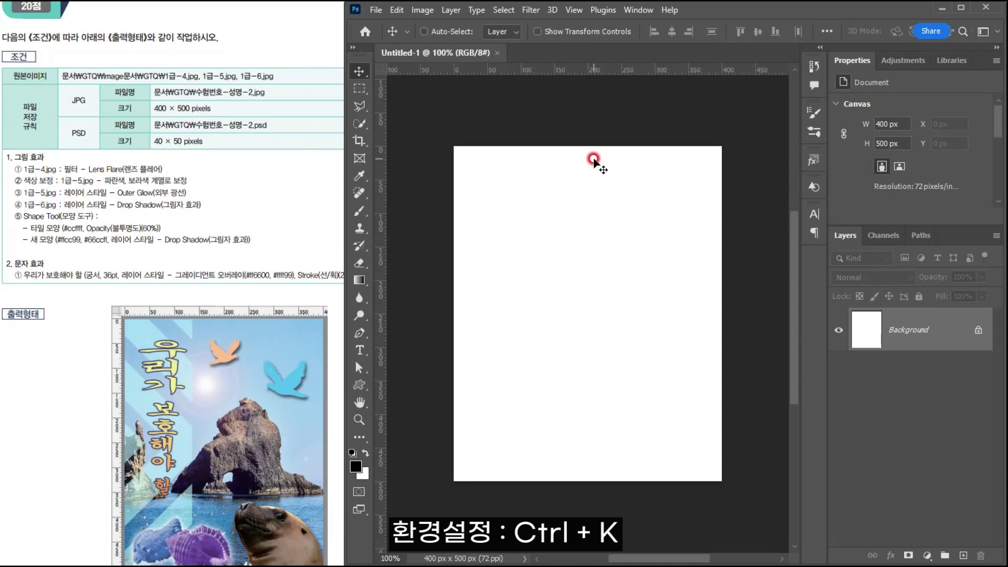
pyautogui.hotkey('ctrl', 'k')
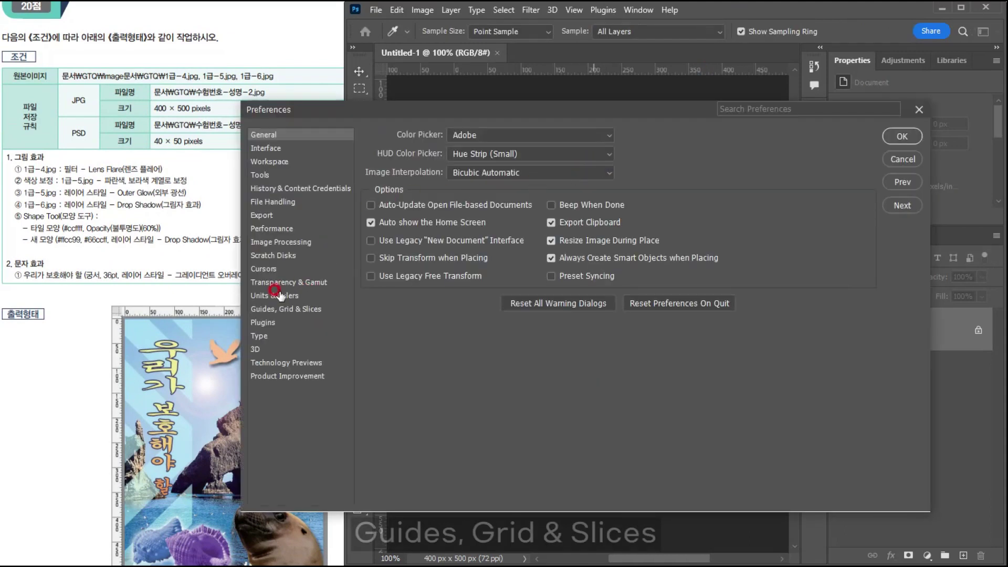
pyautogui.click(267, 309)
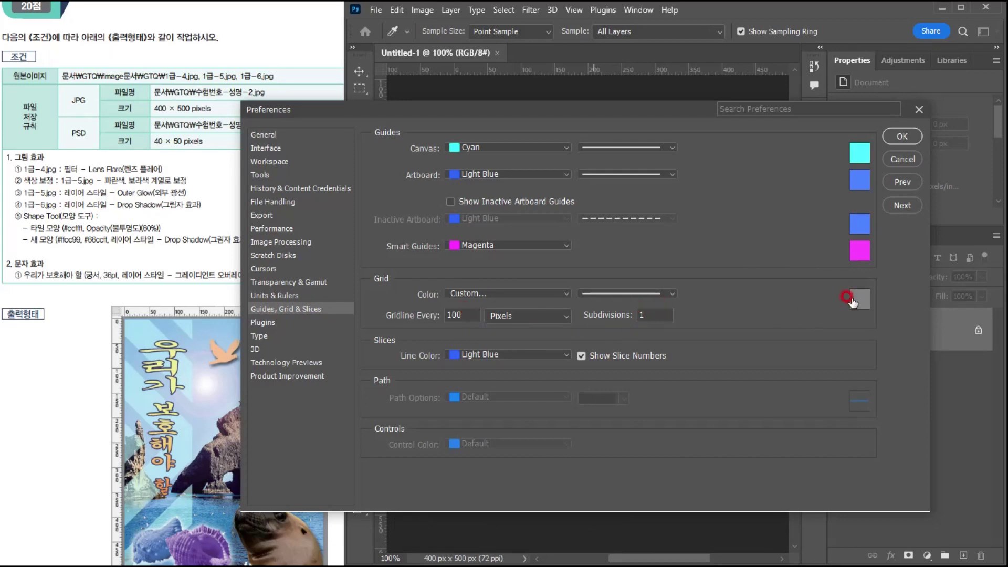
pyautogui.click(901, 130)
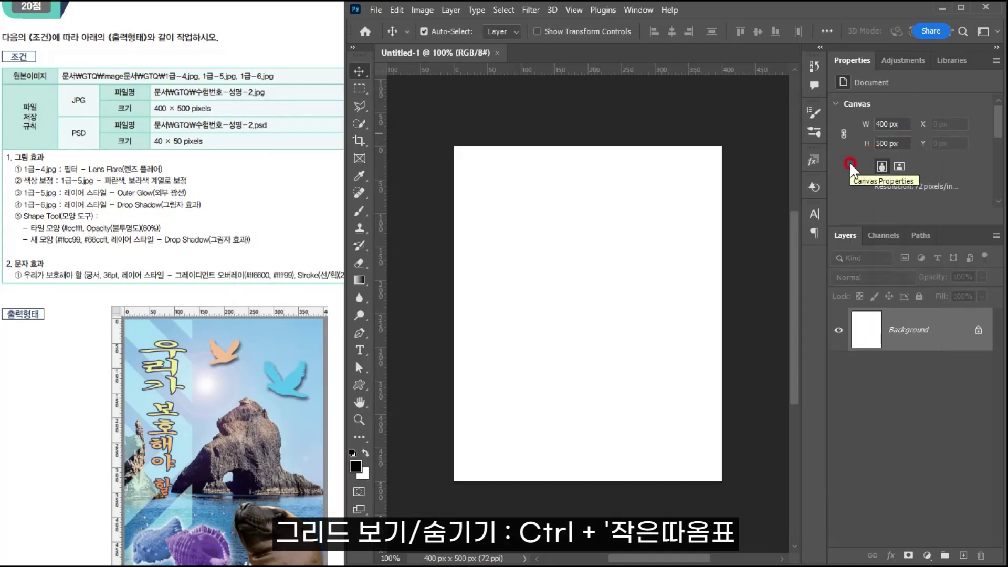
pyautogui.hotkey('ctrl', "'")
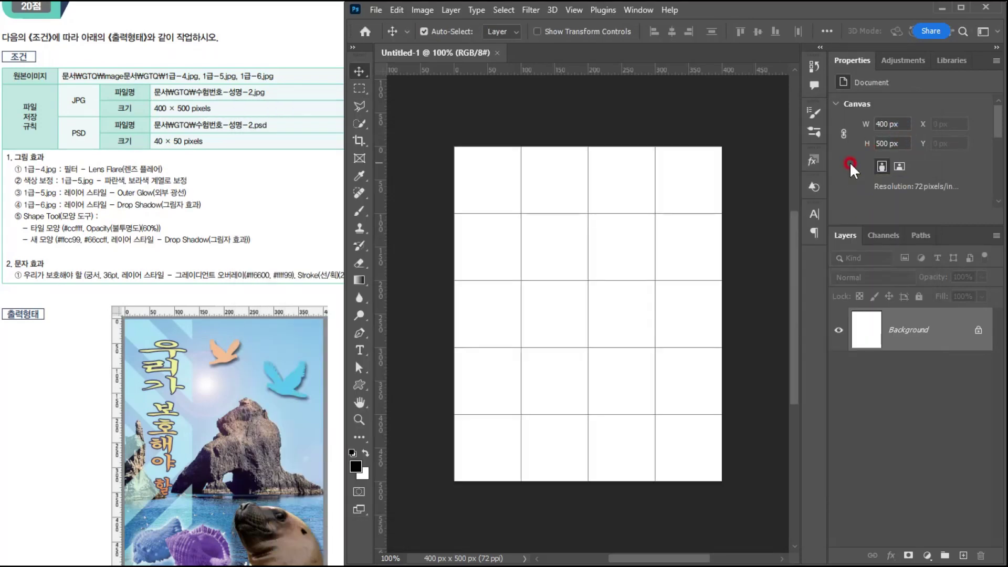
# Turn the document's grid display off and on again through the document properties
pyautogui.scroll(-3, 861, 152)
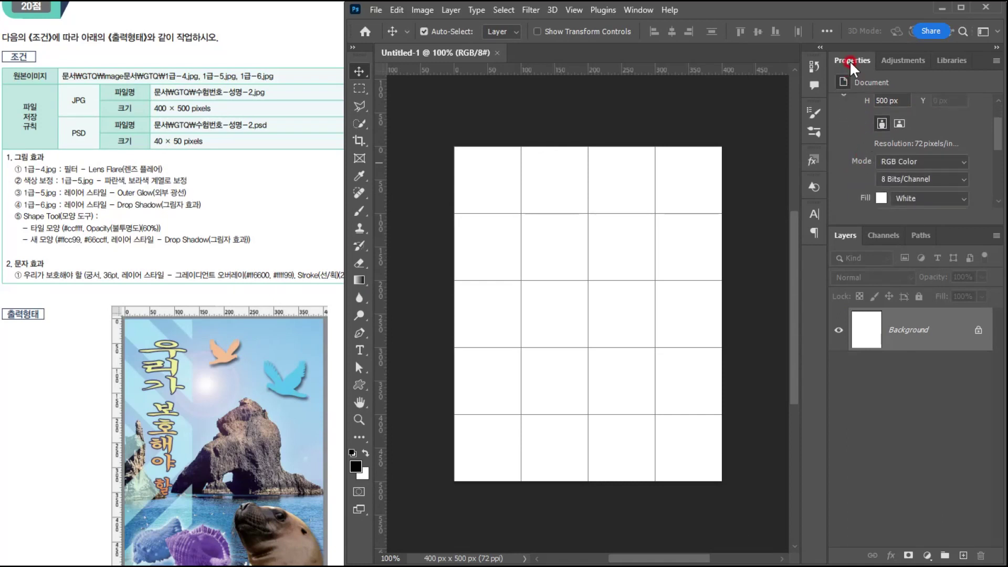
pyautogui.scroll(-6, 869, 139)
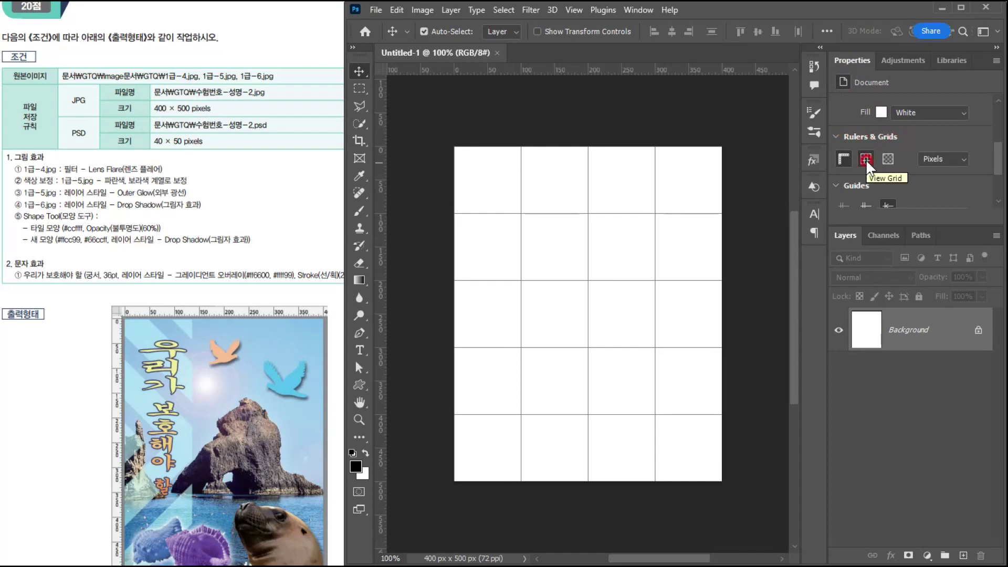
pyautogui.click(866, 159)
pyautogui.click(865, 159)
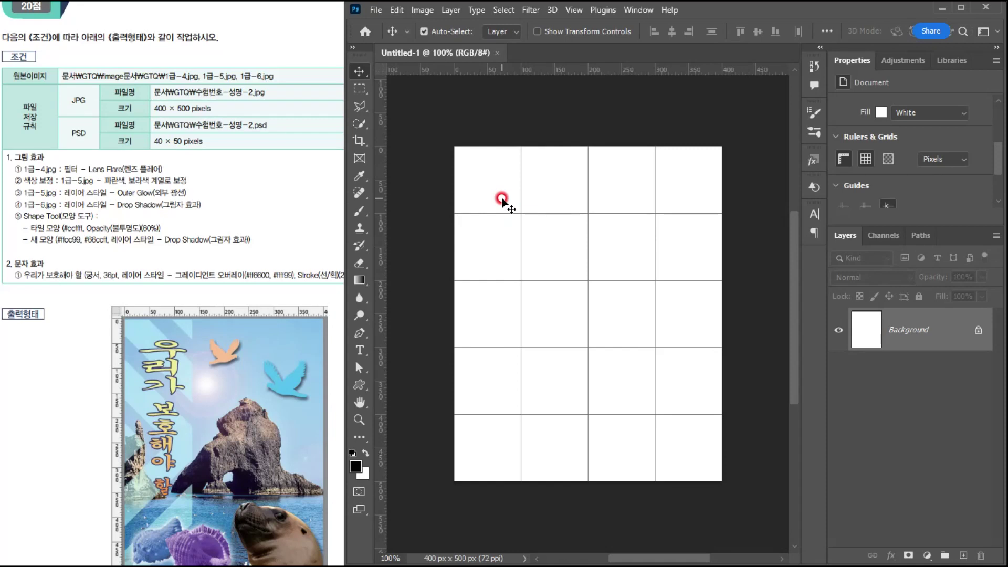
# Save the document in Photoshop format in the GTQ folder, named with 수험번호, the examinee's name and the suffix -2
pyautogui.click(376, 9)
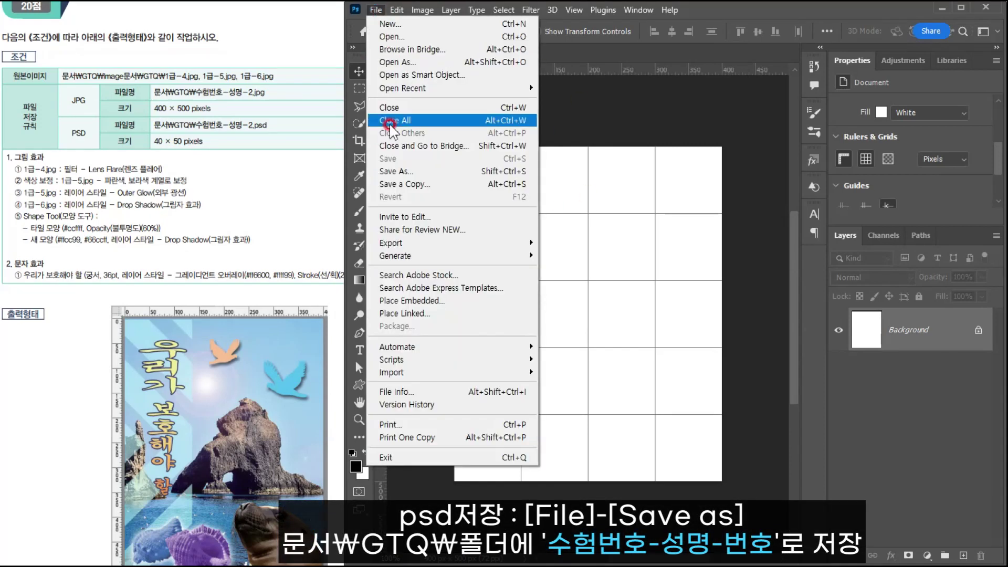
pyautogui.click(390, 171)
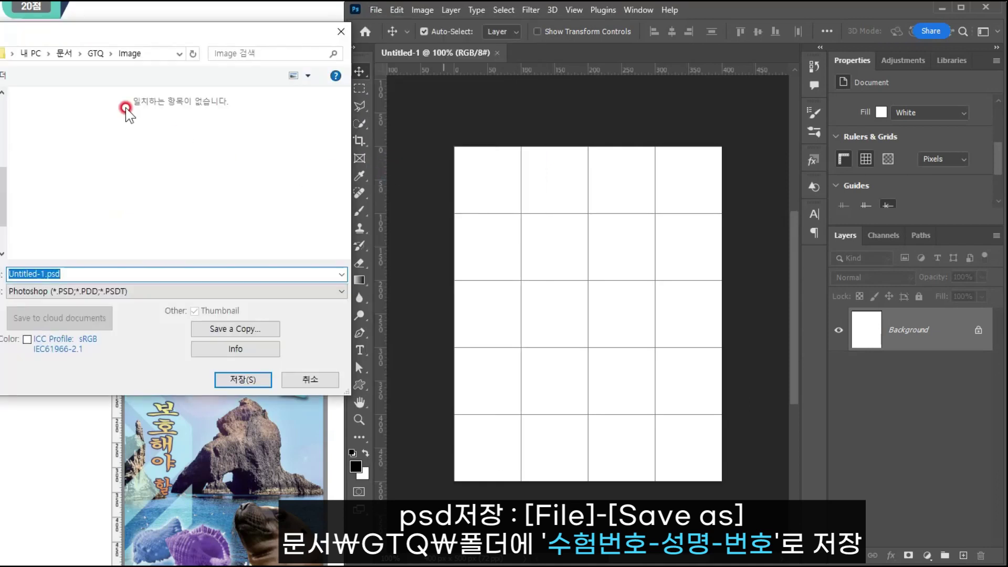
pyautogui.click(92, 54)
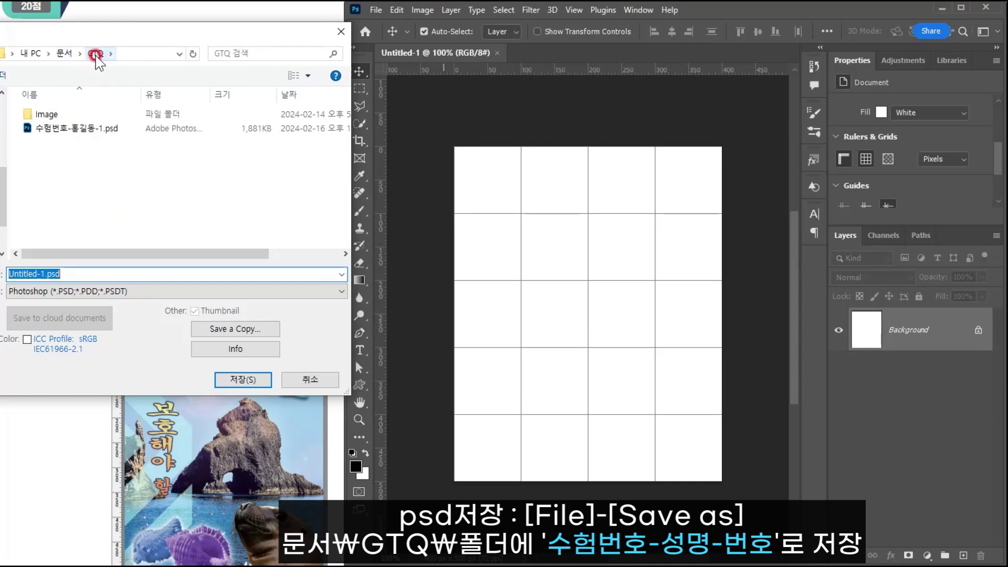
pyautogui.click(78, 128)
pyautogui.click(78, 275)
pyautogui.moveTo(72, 275); pyautogui.dragTo(134, 275)
pyautogui.press('BackSpace')
pyautogui.write('2')
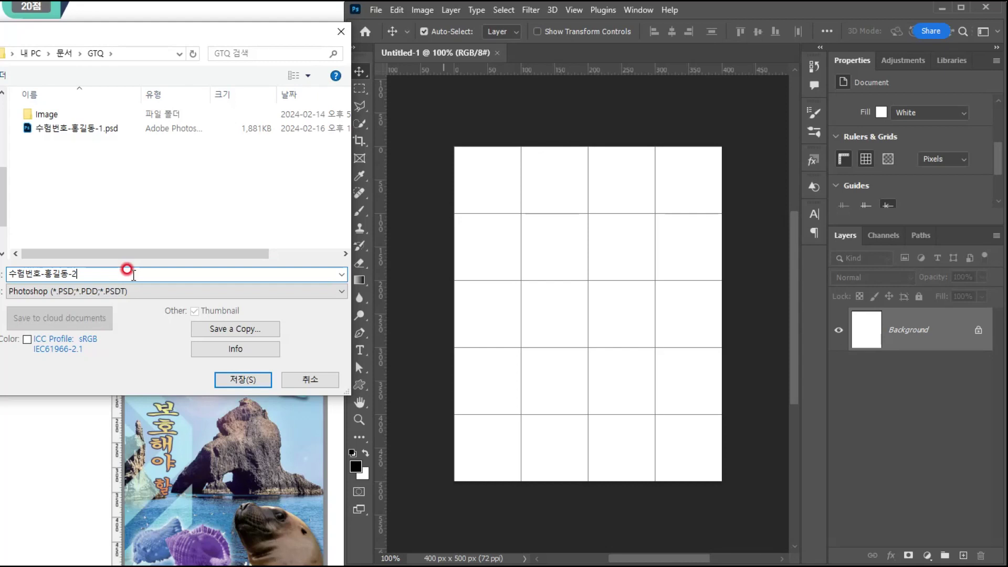
pyautogui.click(26, 292)
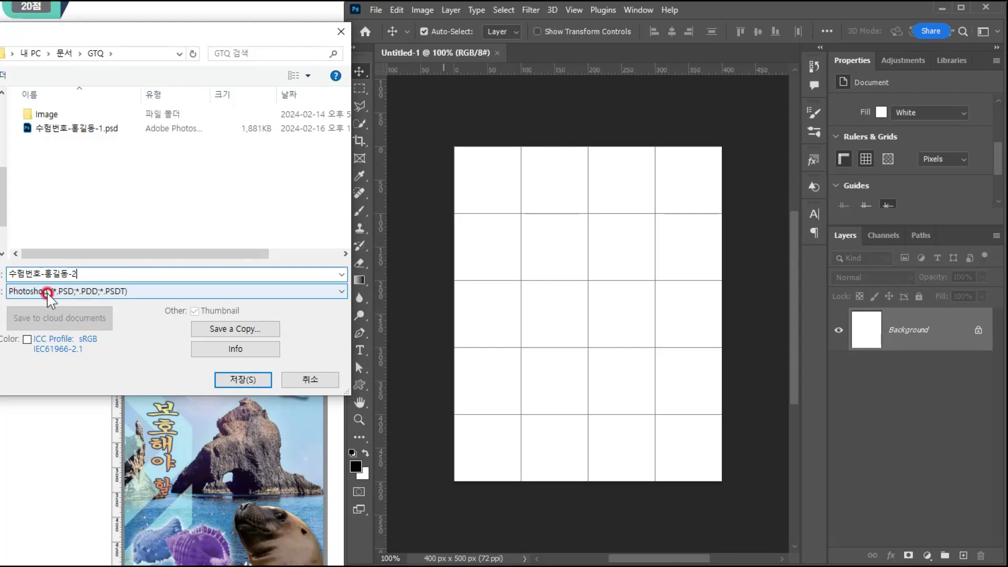
pyautogui.click(226, 376)
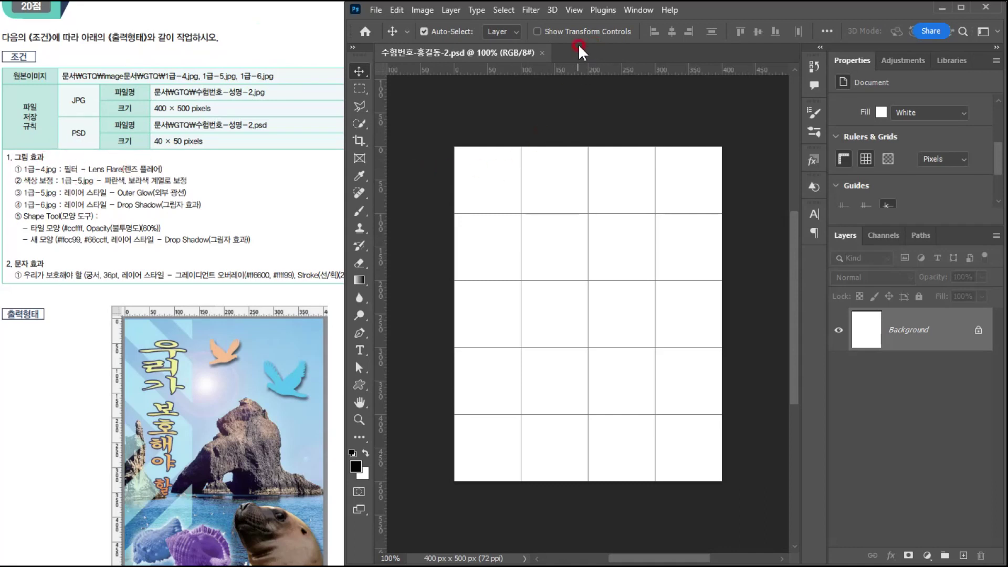
# Open the source photo 1급-4.jpg from the GTQ Image folder
pyautogui.click(377, 11)
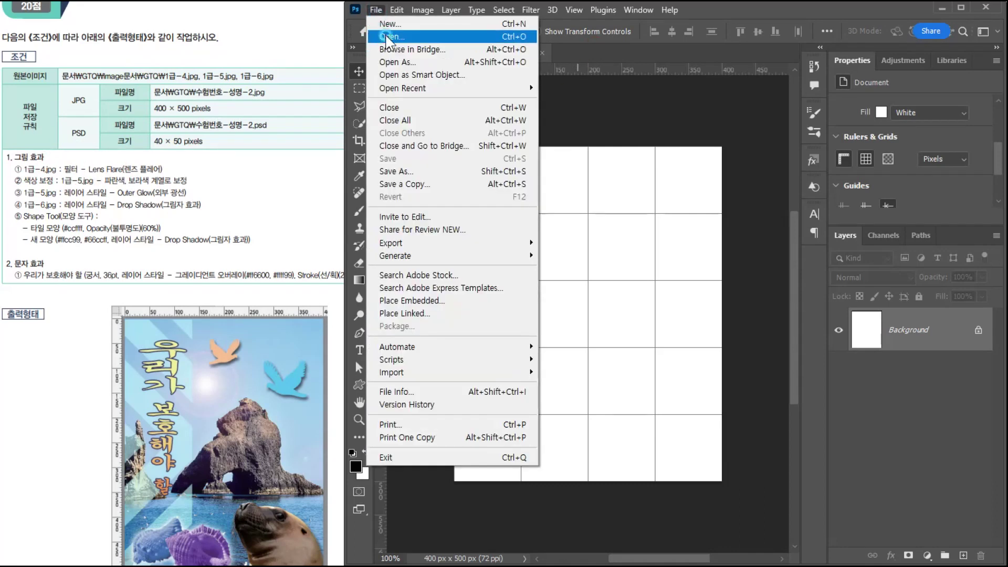
pyautogui.click(391, 37)
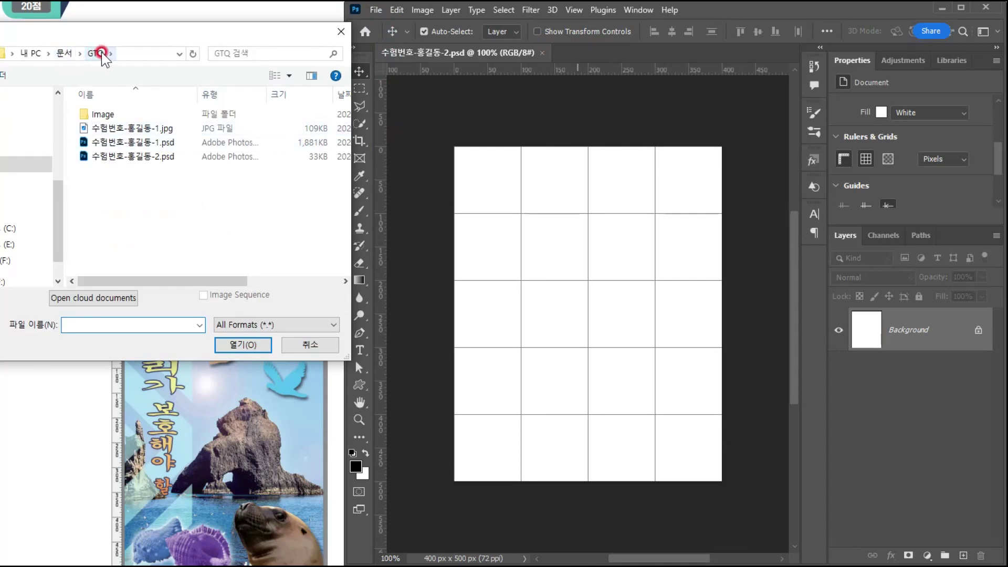
pyautogui.moveTo(117, 27); pyautogui.dragTo(78, 33)
pyautogui.doubleClick(57, 118)
pyautogui.click(99, 142)
pyautogui.click(68, 223)
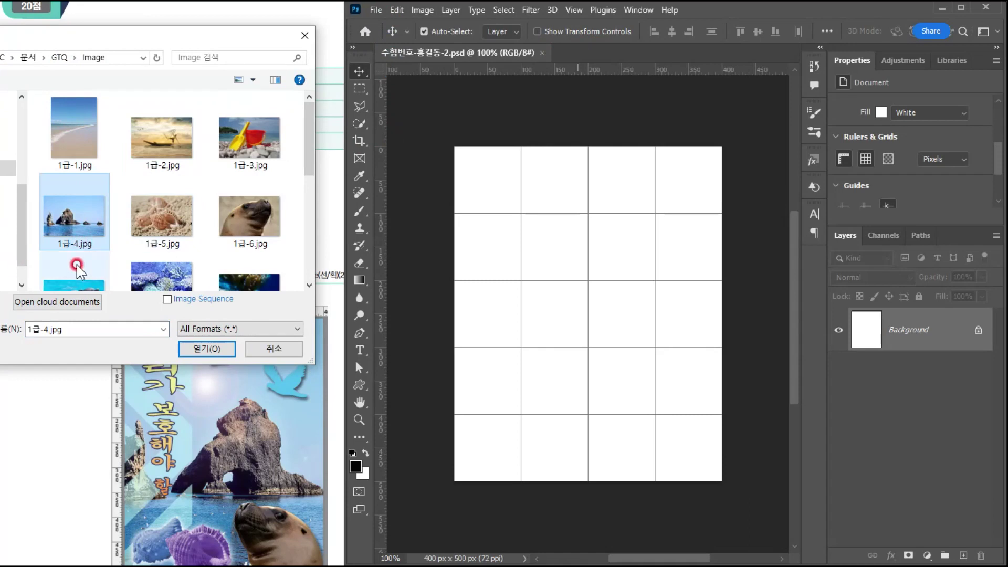
pyautogui.click(226, 355)
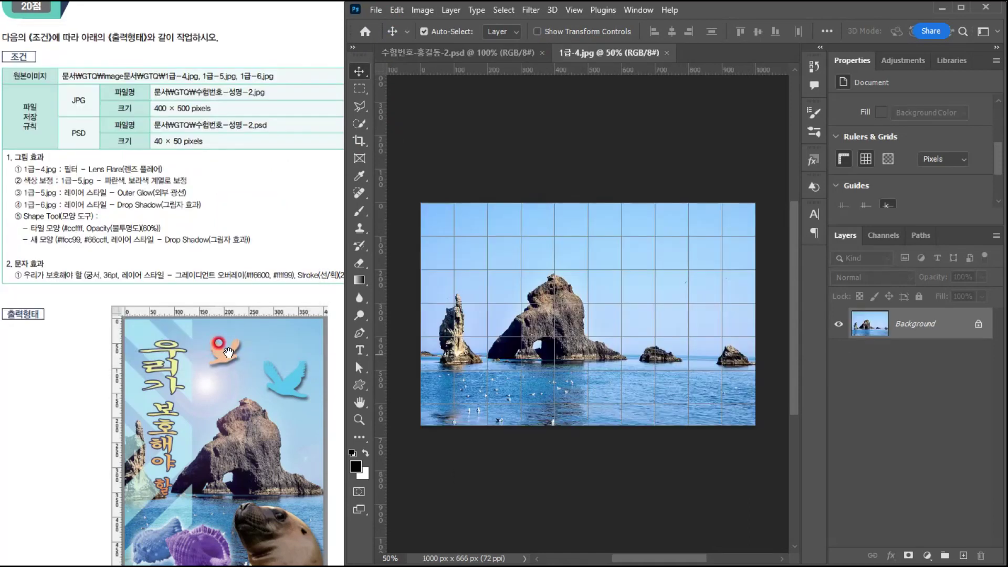
# Copy the whole 1급-4.jpg photo into the 400 × 500 px document, scale it to 76.57% and position the rocks as in the reference
pyautogui.hotkey('ctrl', 'a')
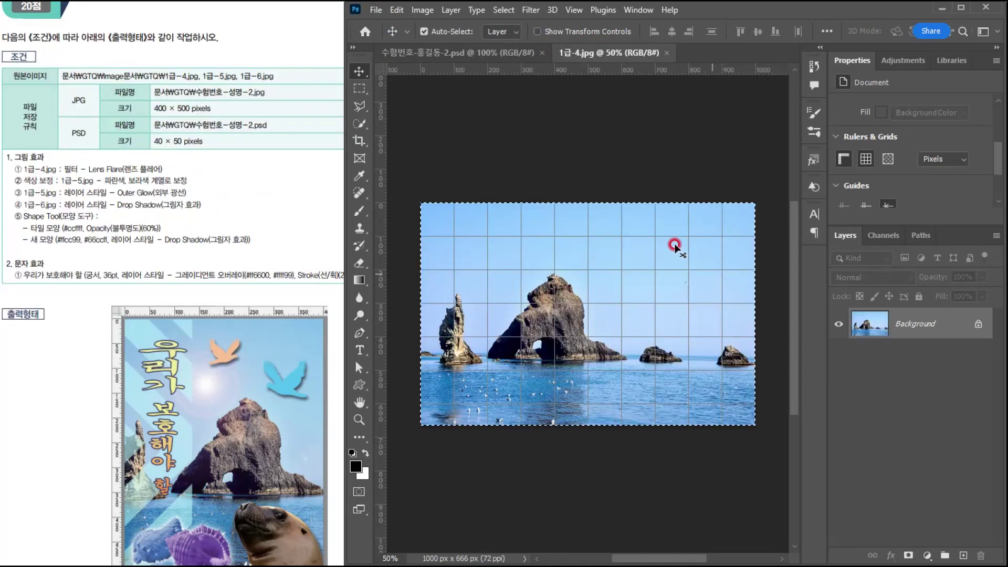
pyautogui.moveTo(554, 100); pyautogui.dragTo(569, 183)
pyautogui.hotkey('ctrl', 't')
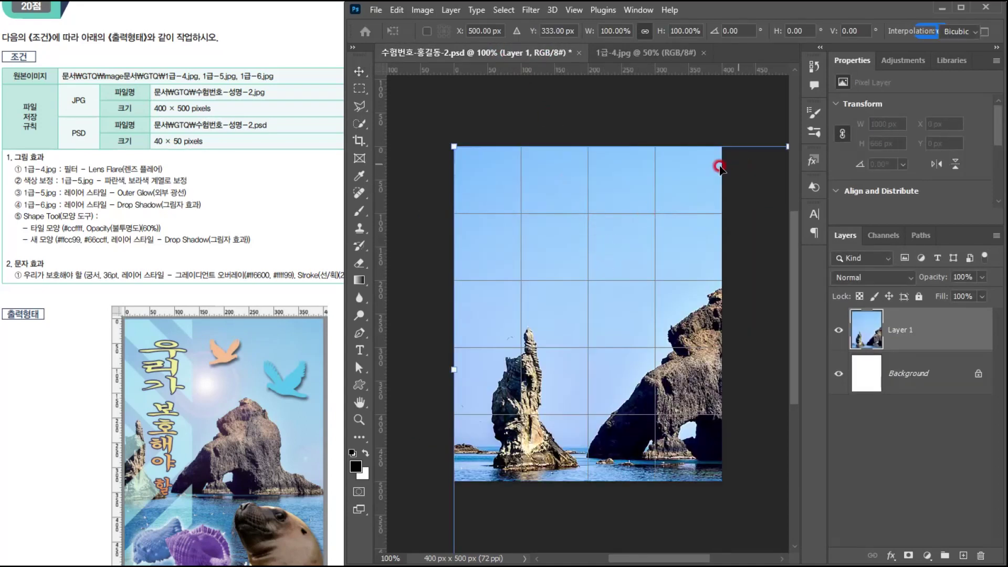
pyautogui.moveTo(459, 148); pyautogui.dragTo(616, 253)
pyautogui.moveTo(681, 317); pyautogui.dragTo(471, 215)
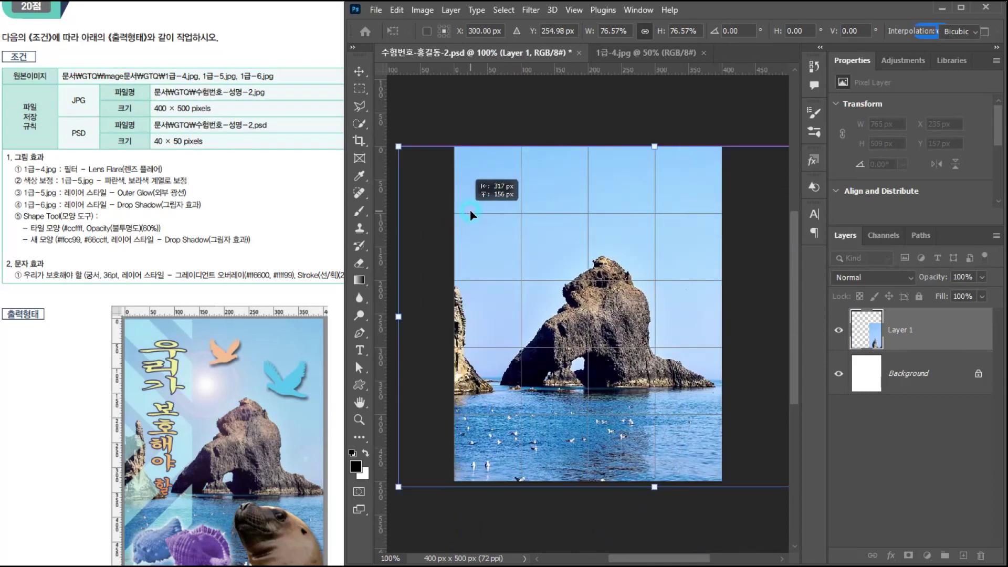
pyautogui.moveTo(573, 286); pyautogui.dragTo(586, 284)
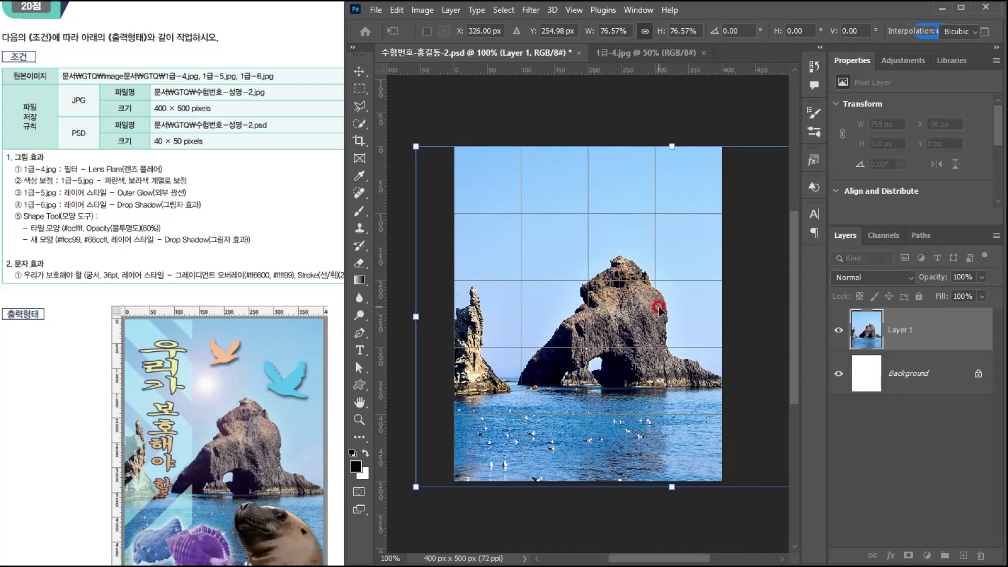
pyautogui.press('Return')
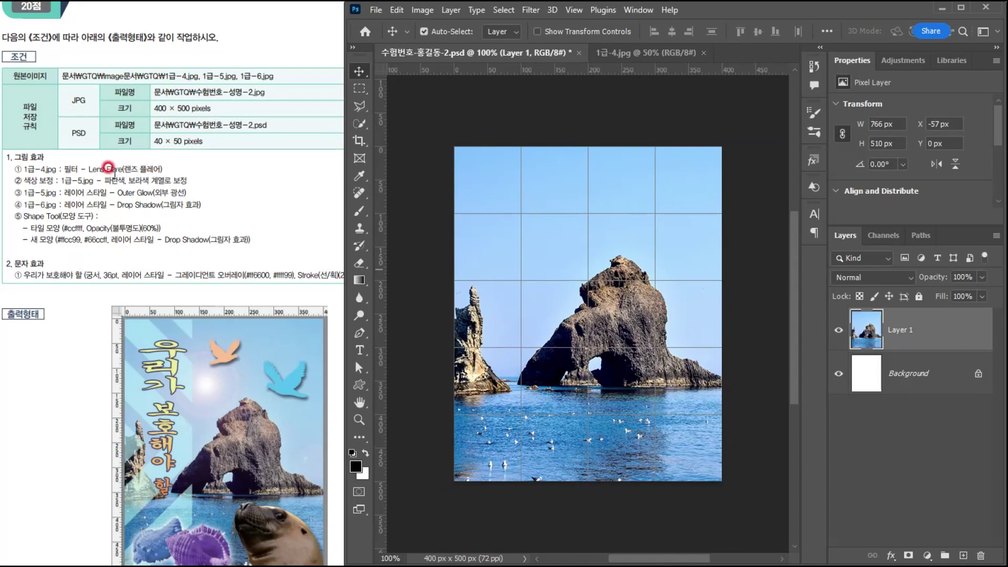
# Try a Lens Flare at 100% brightness with the 50-300mm Zoom lens in the sky above the arched rock, and undo it
pyautogui.click(531, 9)
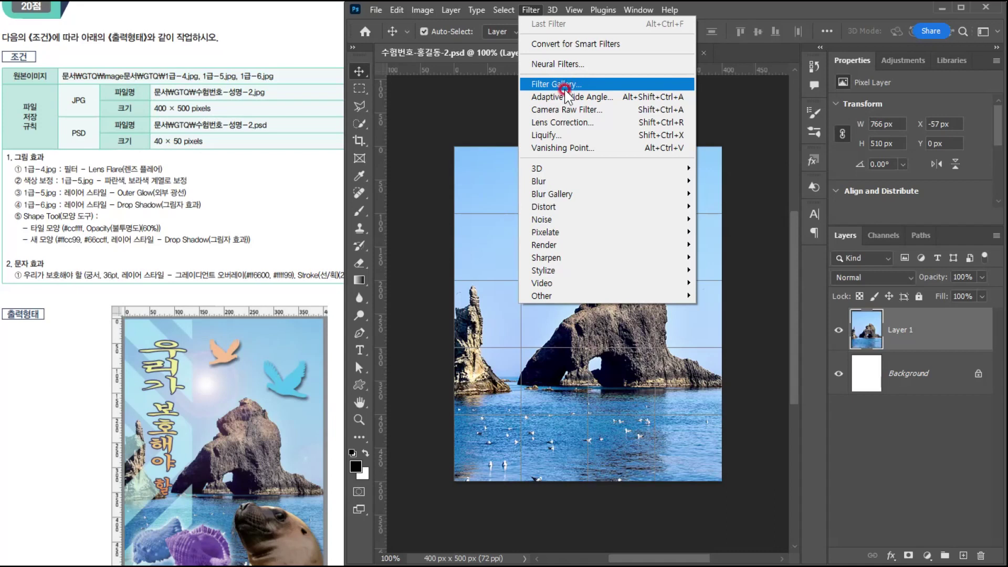
pyautogui.moveTo(593, 178)
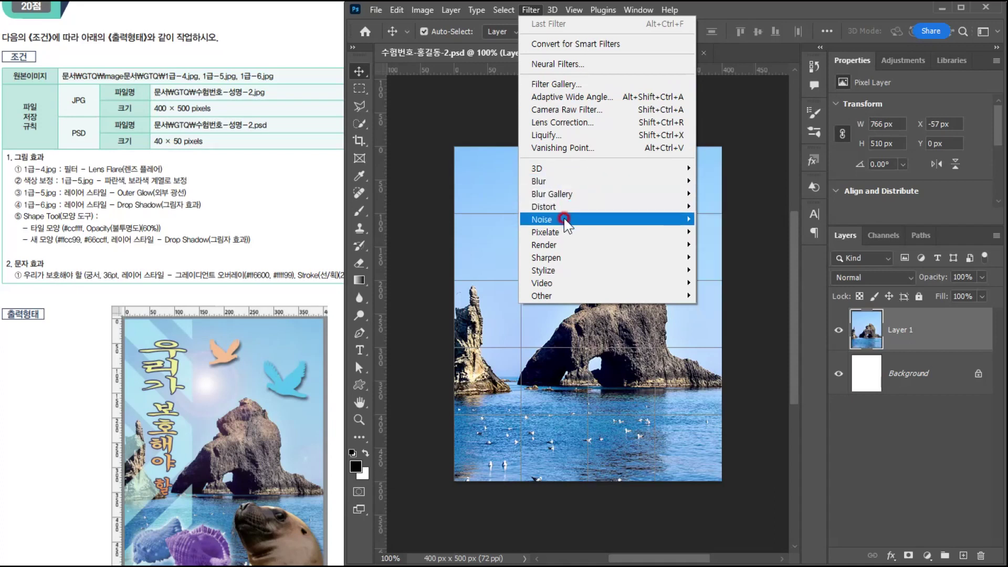
pyautogui.moveTo(564, 219)
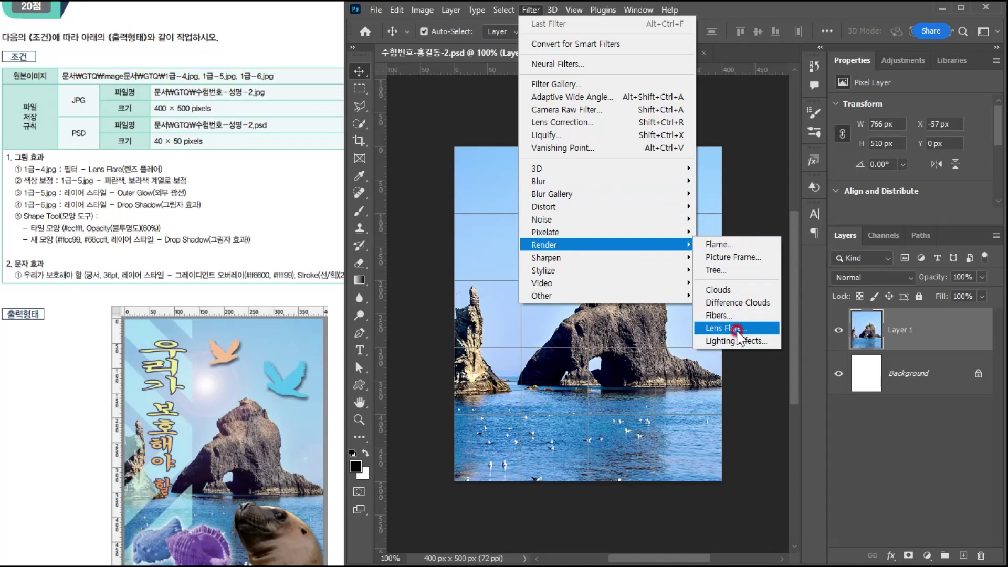
pyautogui.click(737, 329)
pyautogui.click(494, 197)
pyautogui.moveTo(495, 197); pyautogui.dragTo(467, 179)
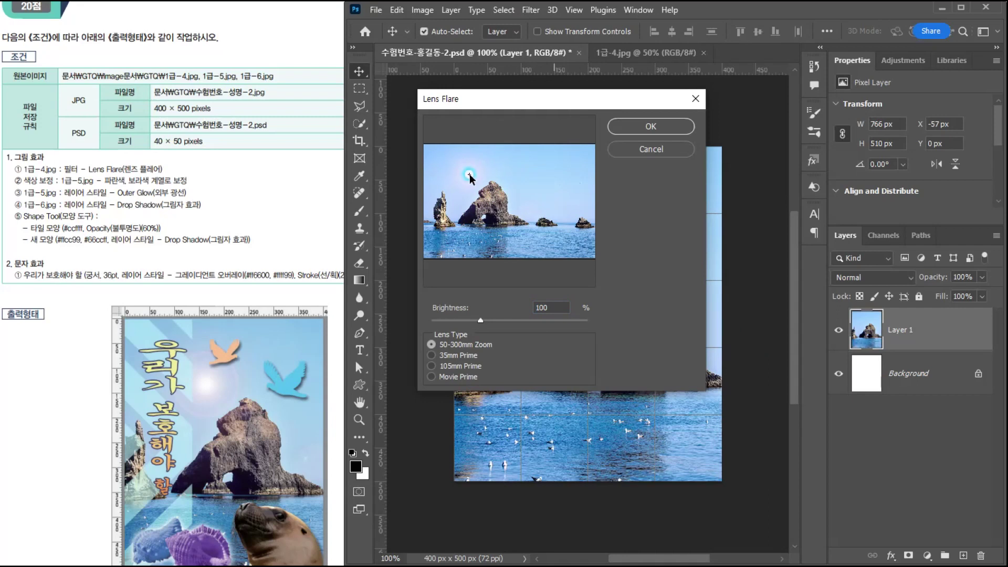
pyautogui.click(647, 125)
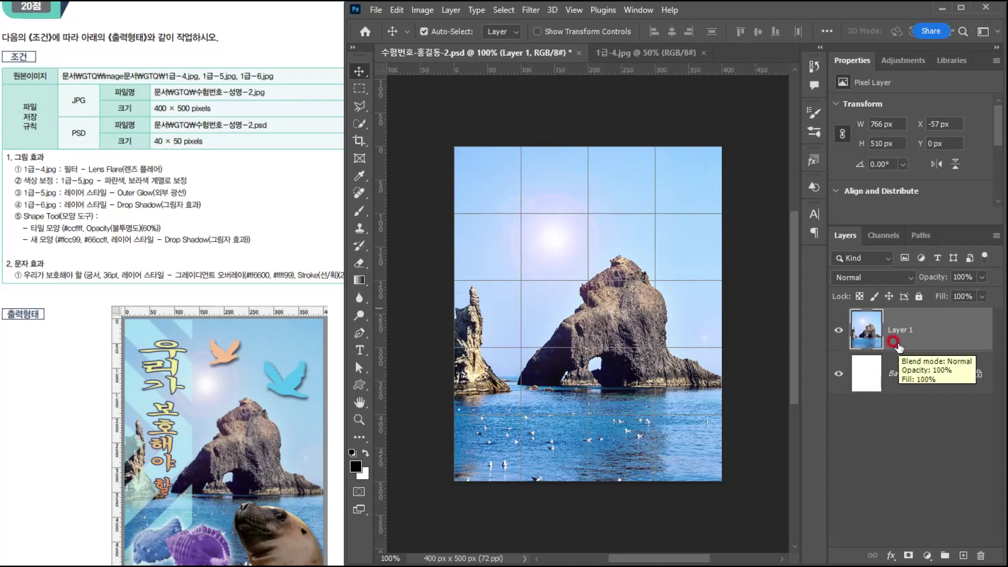
pyautogui.hotkey('ctrl', 'z')
# Convert Layer 1 with the rock photo to a smart object
pyautogui.click(920, 337)
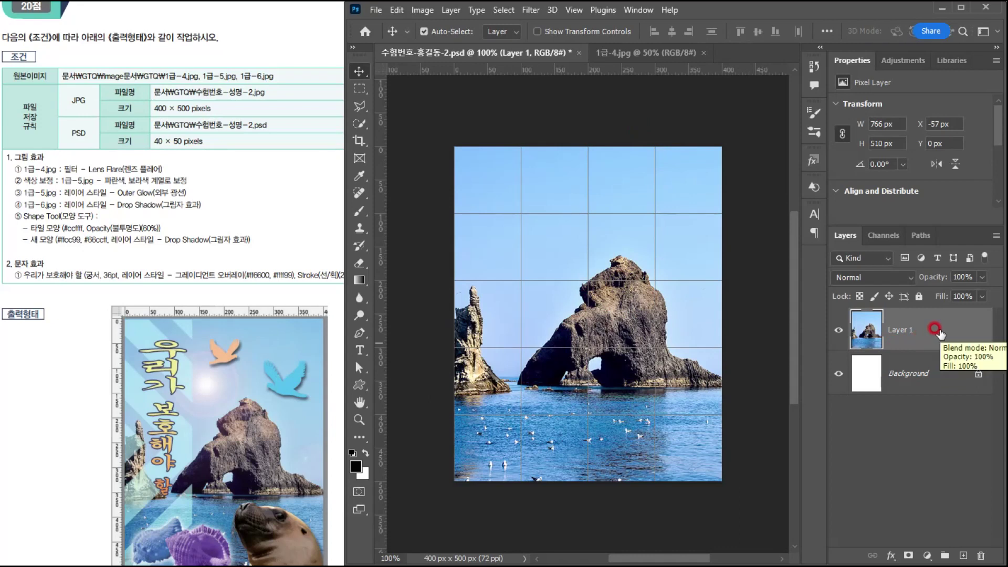
pyautogui.rightClick(920, 314)
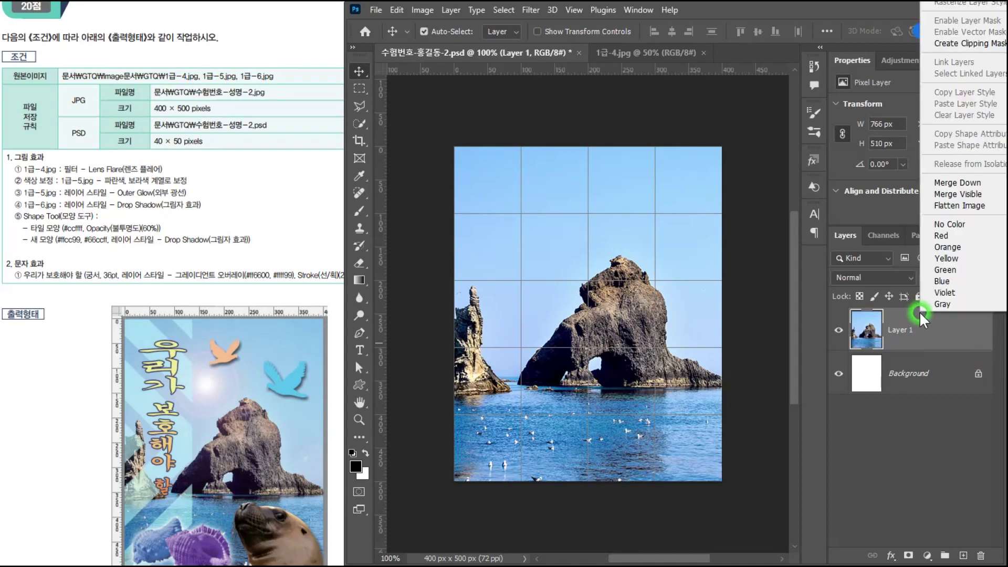
pyautogui.rightClick(914, 347)
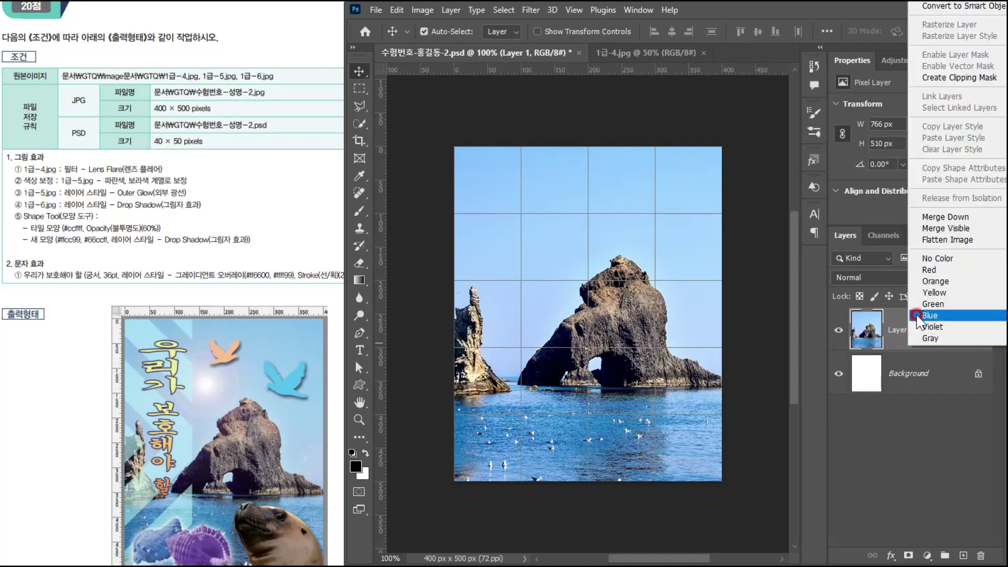
pyautogui.click(921, 8)
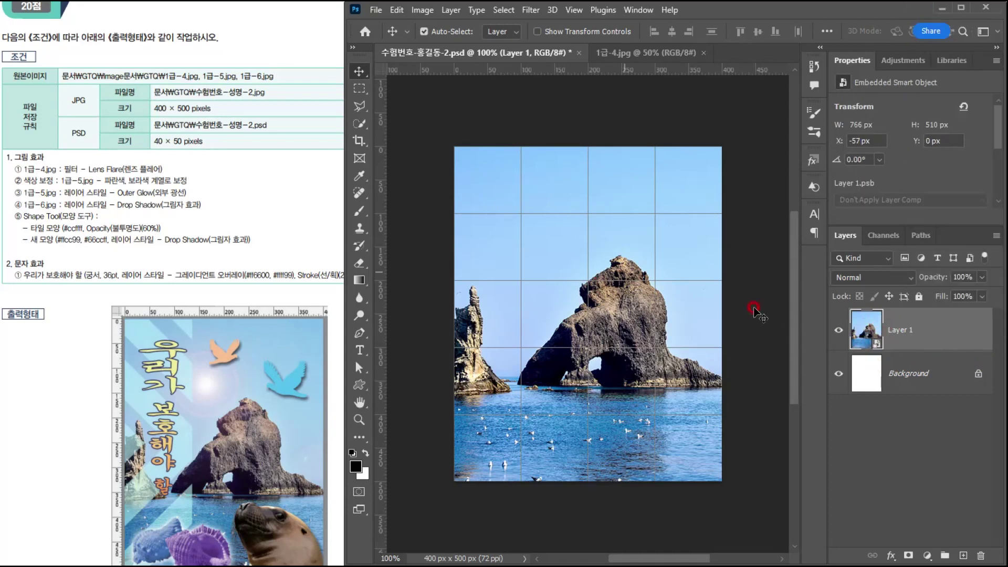
# Apply a Lens Flare smart filter to Layer 1 at 100% brightness with the 50-300mm Zoom lens
pyautogui.click(531, 10)
pyautogui.moveTo(572, 245)
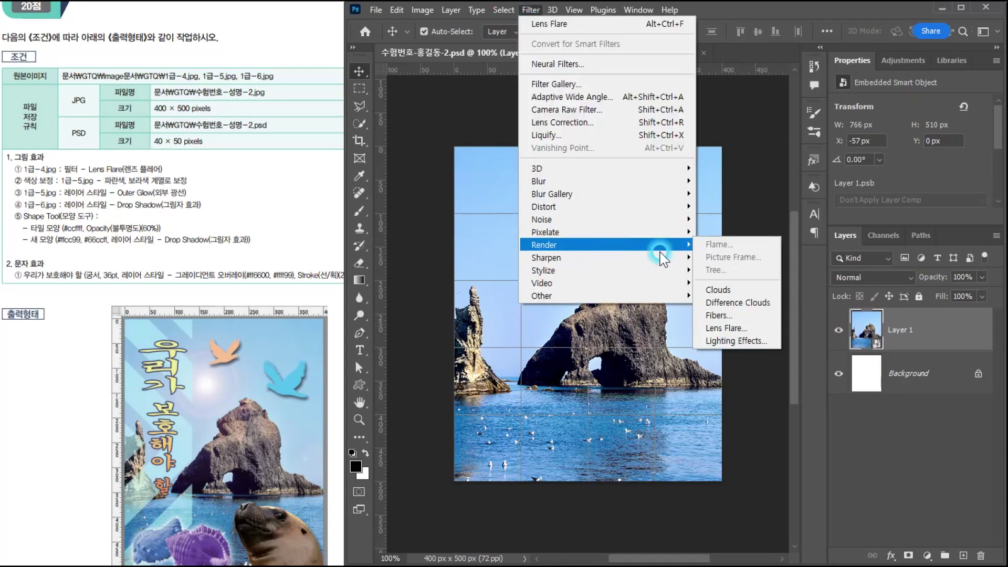
pyautogui.click(746, 330)
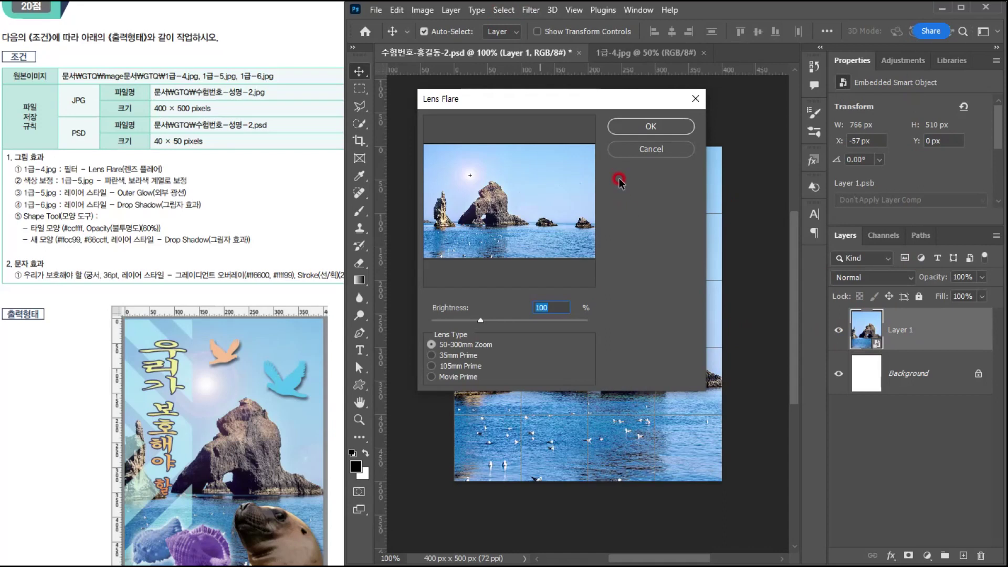
pyautogui.click(625, 127)
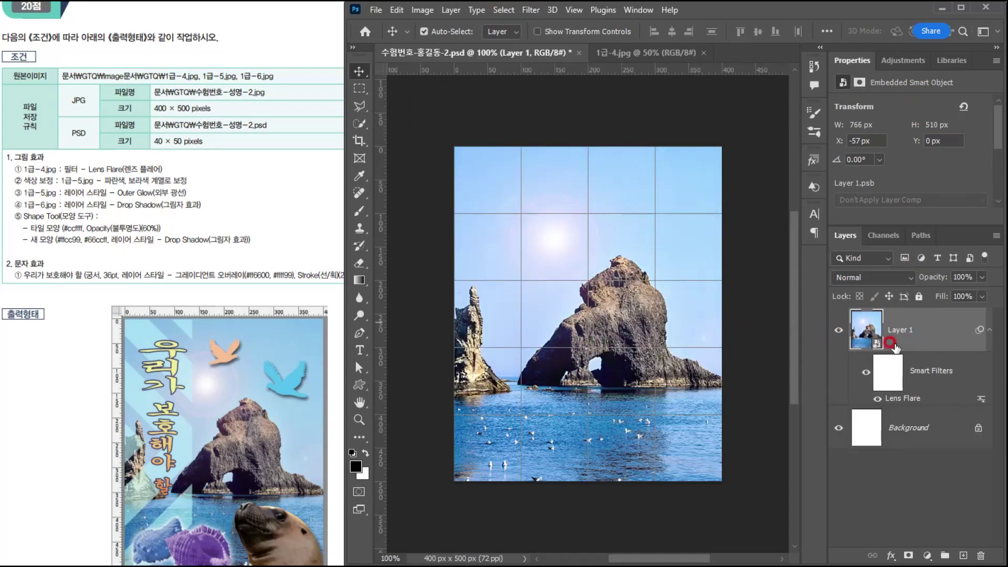
# Toggle the visibility of Layer 1's smart filters to compare the photo with and without the Lens Flare
pyautogui.click(858, 369)
pyautogui.click(859, 370)
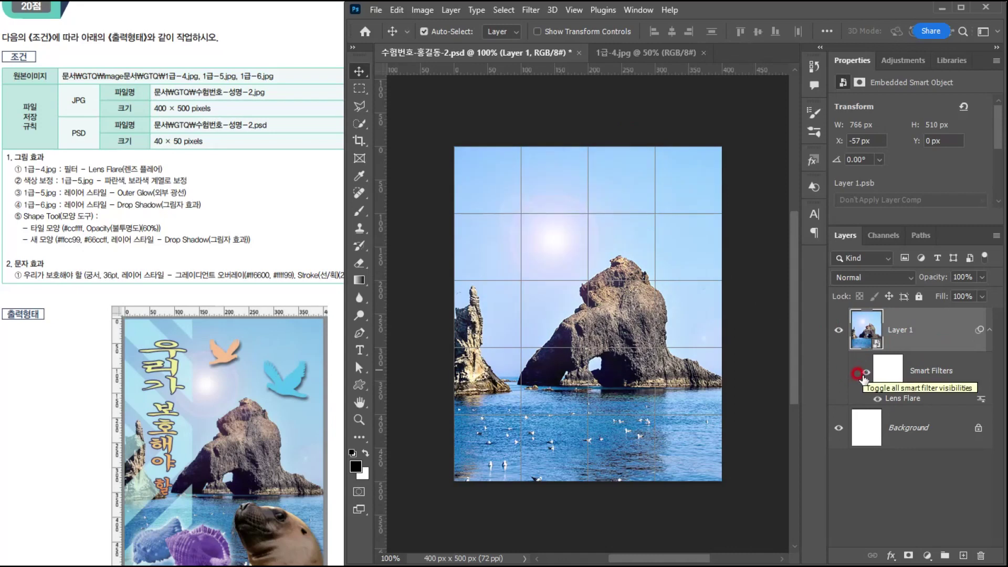
pyautogui.click(862, 373)
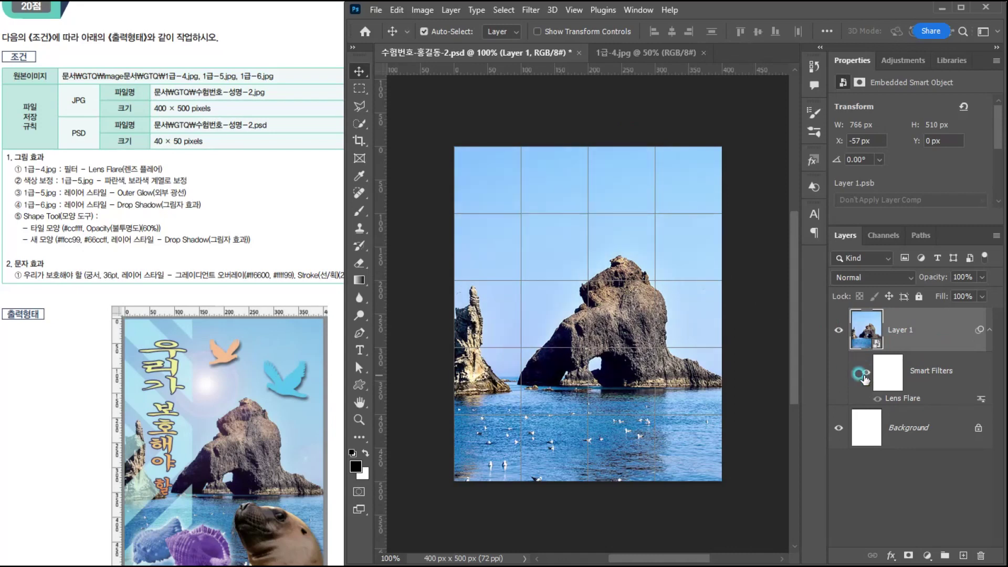
pyautogui.click(862, 373)
pyautogui.click(862, 374)
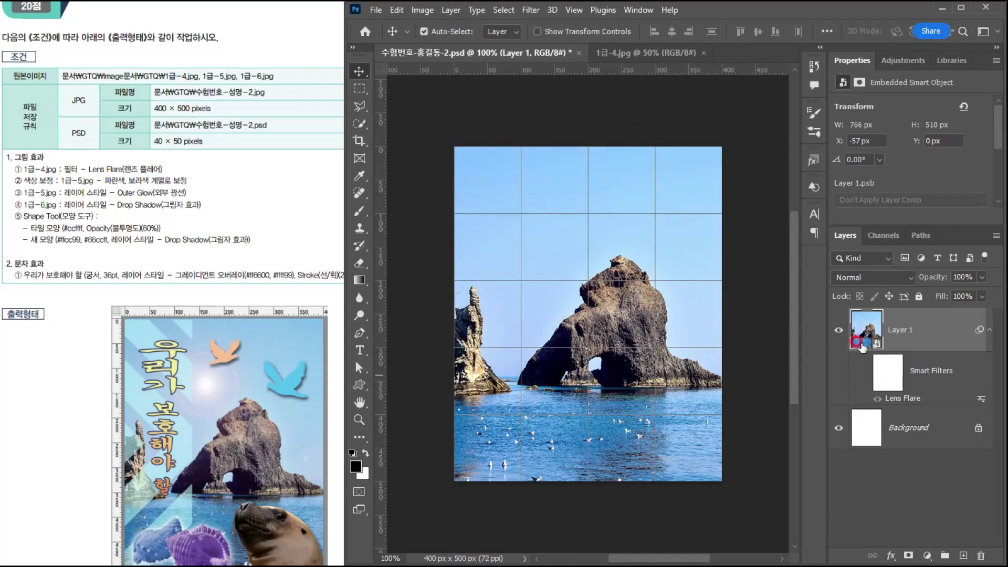
pyautogui.click(864, 373)
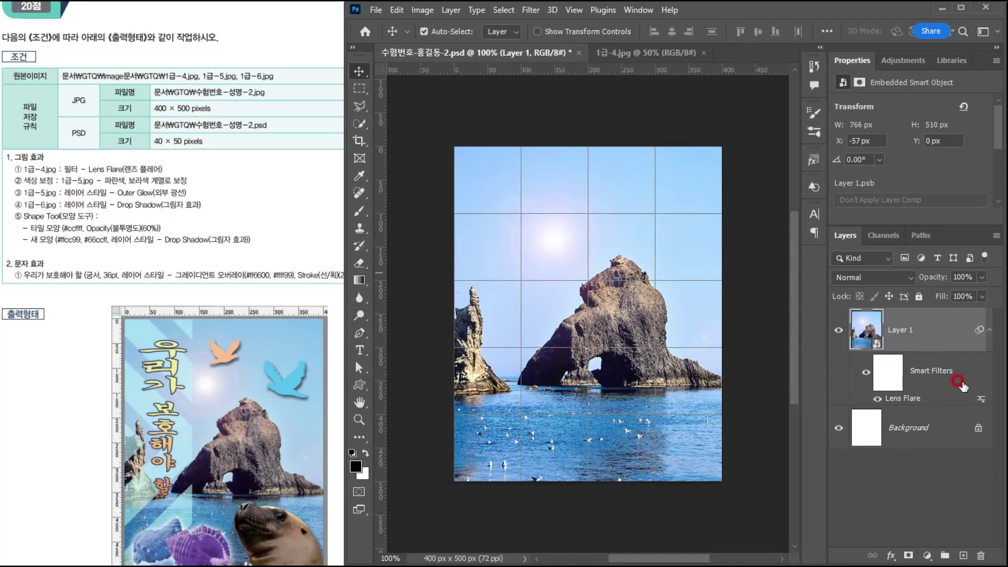
# Delete the Lens Flare smart filter from Layer 1 and rasterize the layer
pyautogui.moveTo(977, 332); pyautogui.dragTo(980, 556)
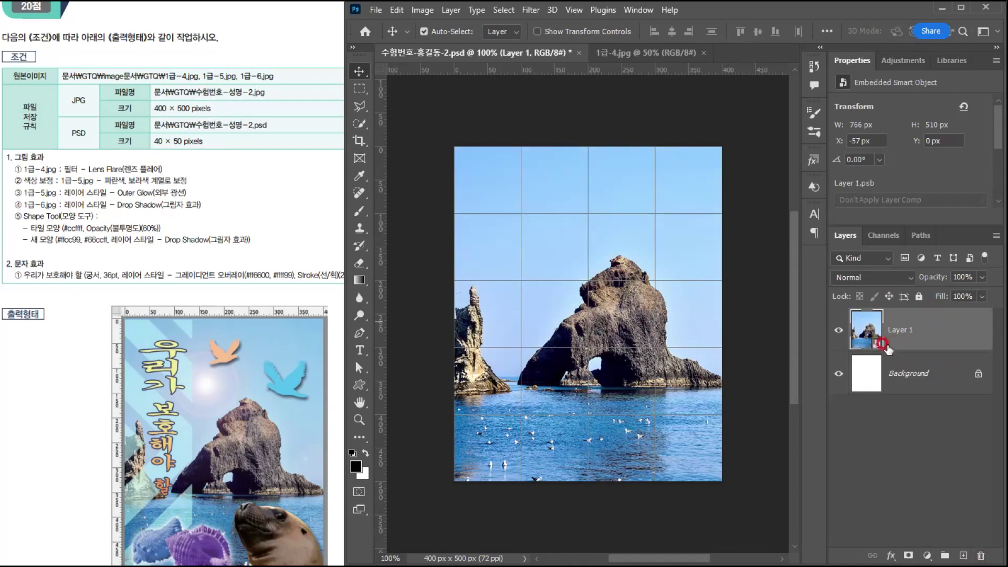
pyautogui.rightClick(934, 330)
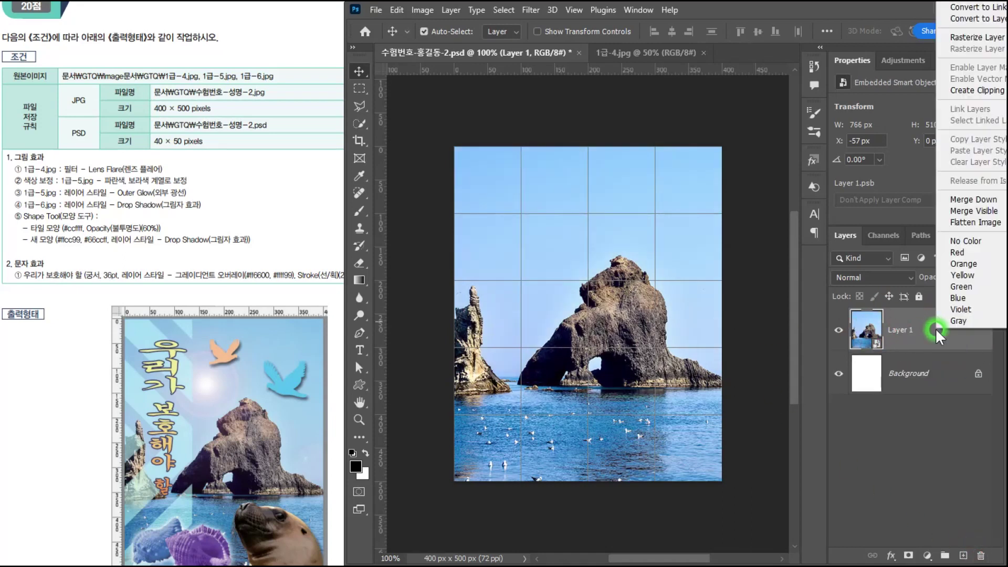
pyautogui.click(952, 36)
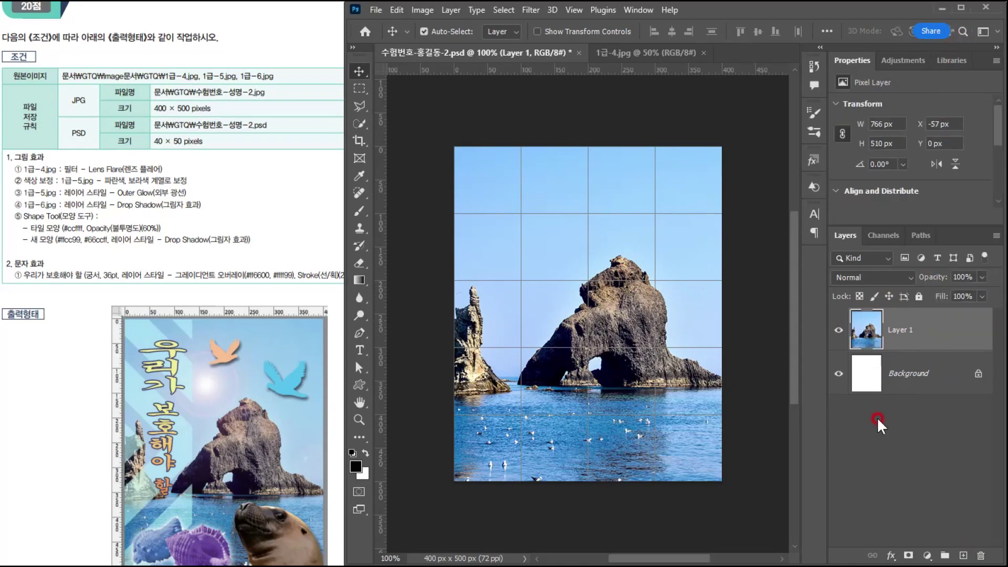
pyautogui.rightClick(934, 329)
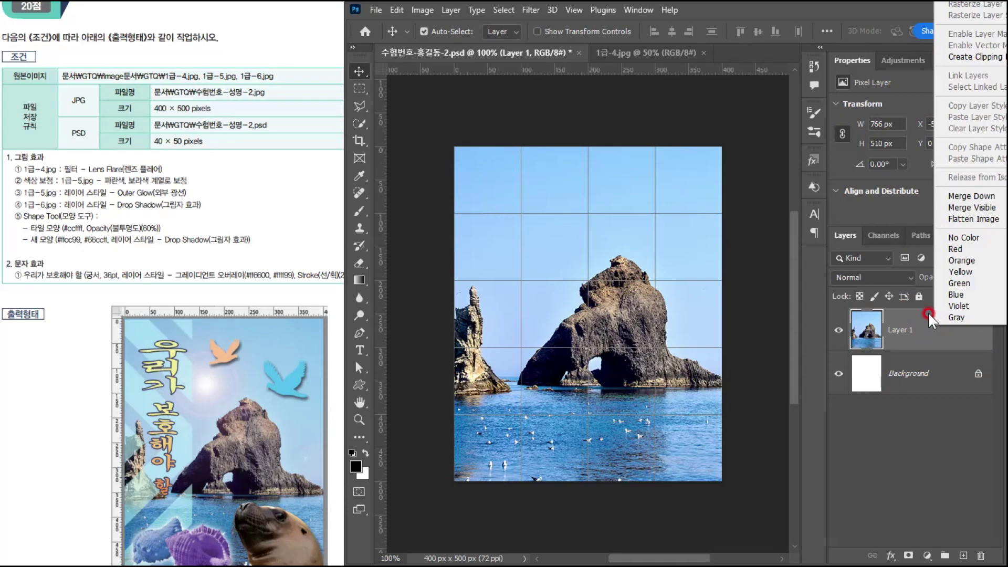
pyautogui.click(934, 338)
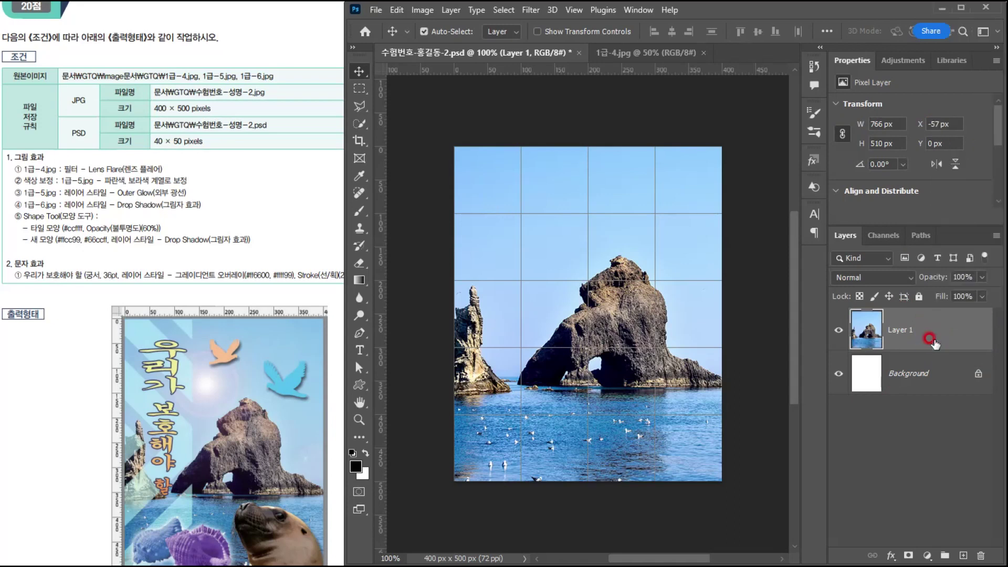
pyautogui.click(868, 327)
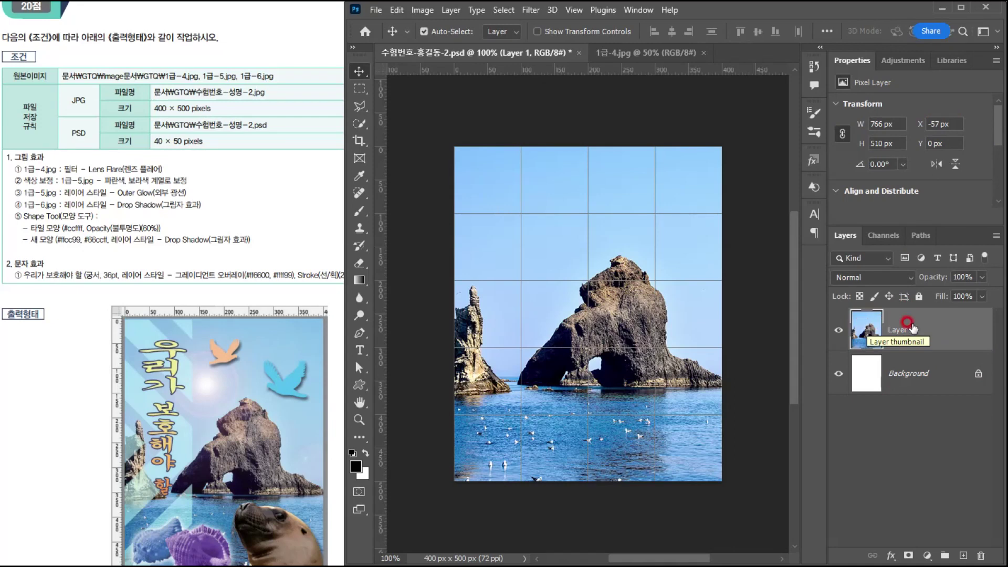
# Apply a Lens Flare directly to Layer 1's sky above the arched rock, at 100% brightness with the 50-300mm Zoom lens
pyautogui.click(531, 11)
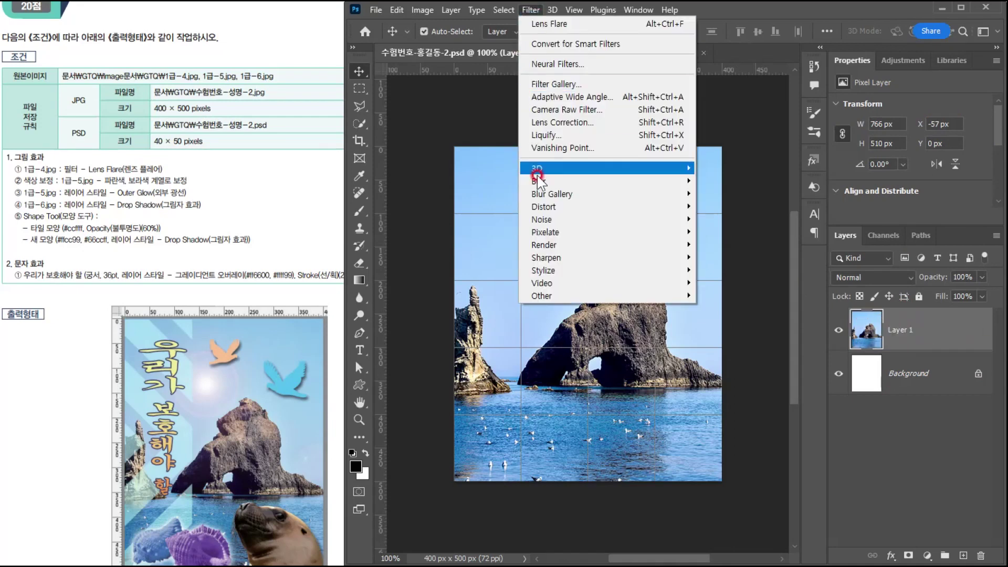
pyautogui.click(554, 245)
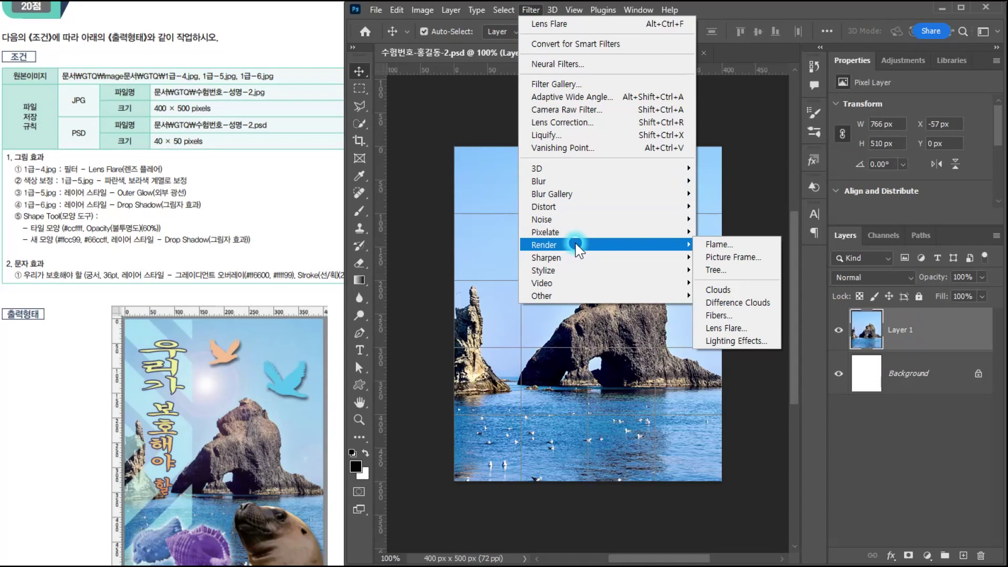
pyautogui.click(726, 334)
pyautogui.click(726, 331)
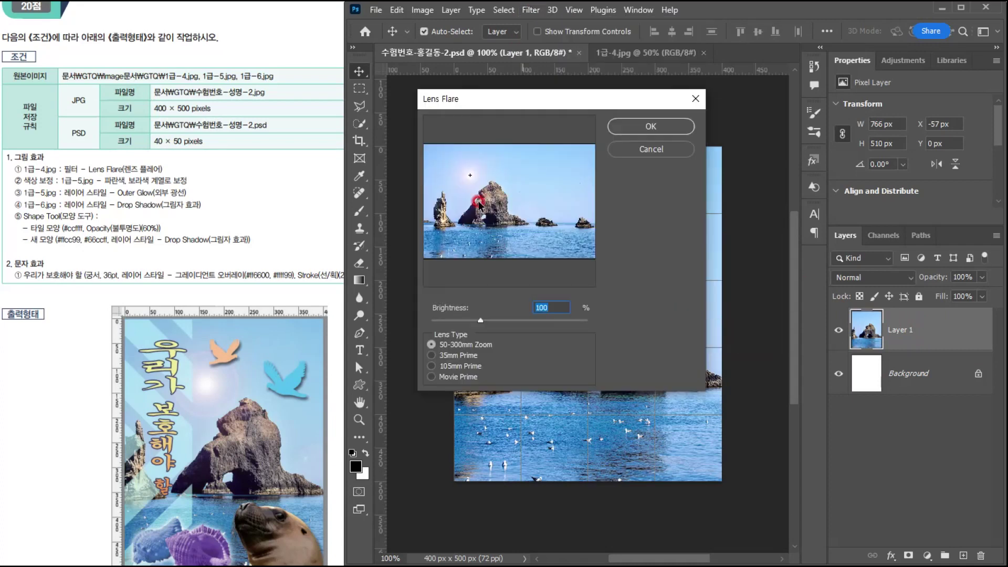
pyautogui.click(629, 129)
pyautogui.click(189, 369)
pyautogui.click(527, 10)
pyautogui.click(587, 245)
pyautogui.click(581, 271)
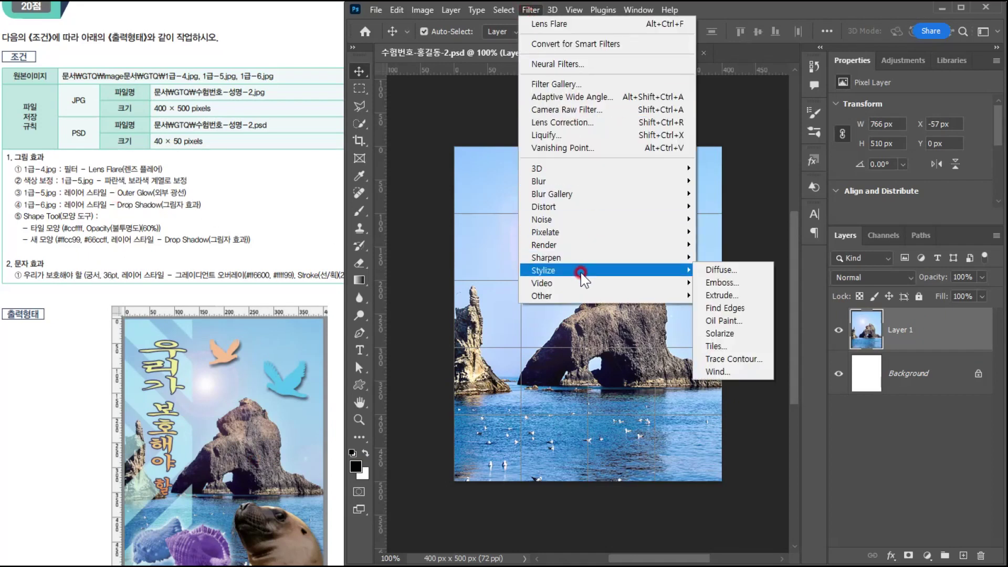
pyautogui.click(732, 374)
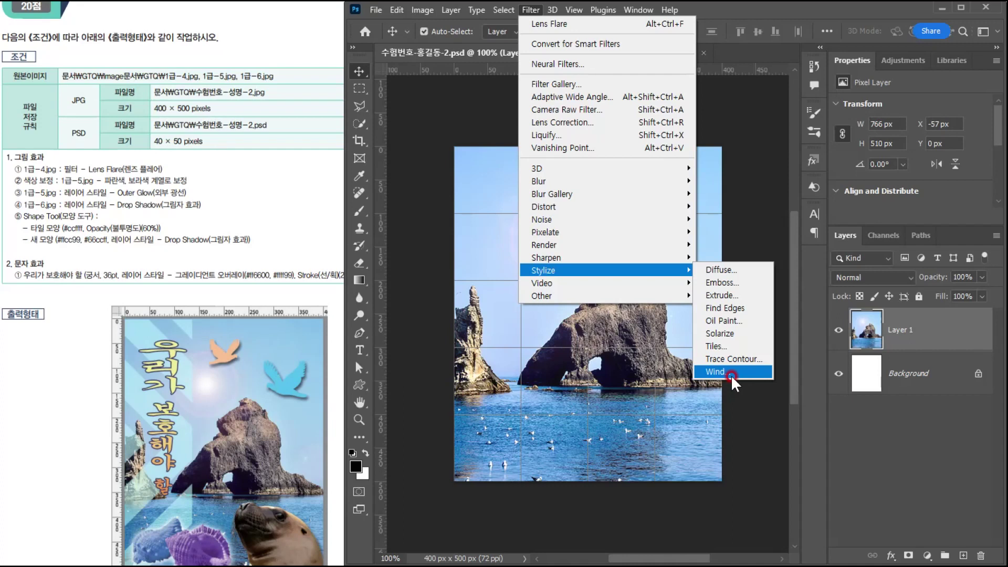
pyautogui.click(710, 14)
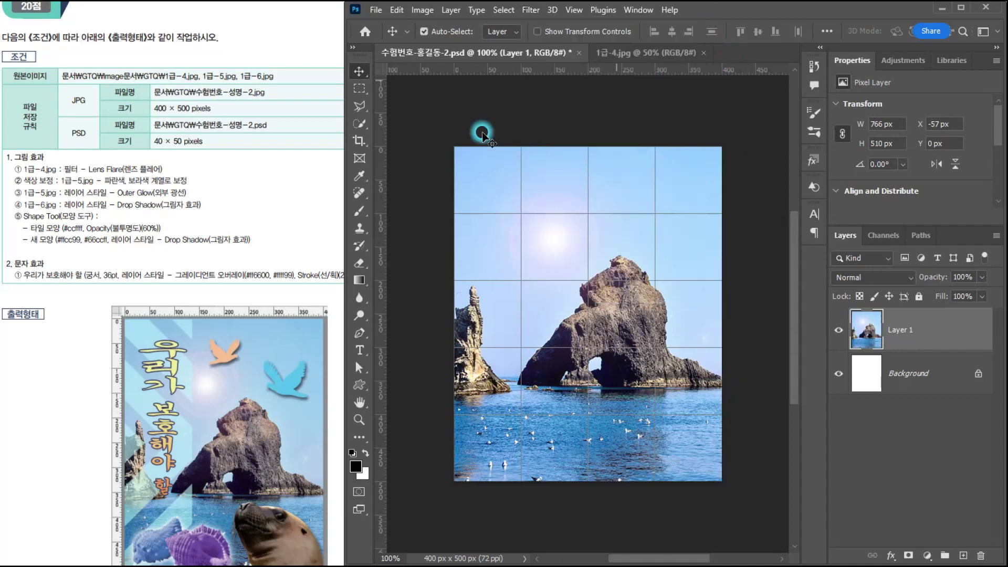
# Close the source photo 1급-4.jpg, leaving only the poster document open
pyautogui.click(195, 220)
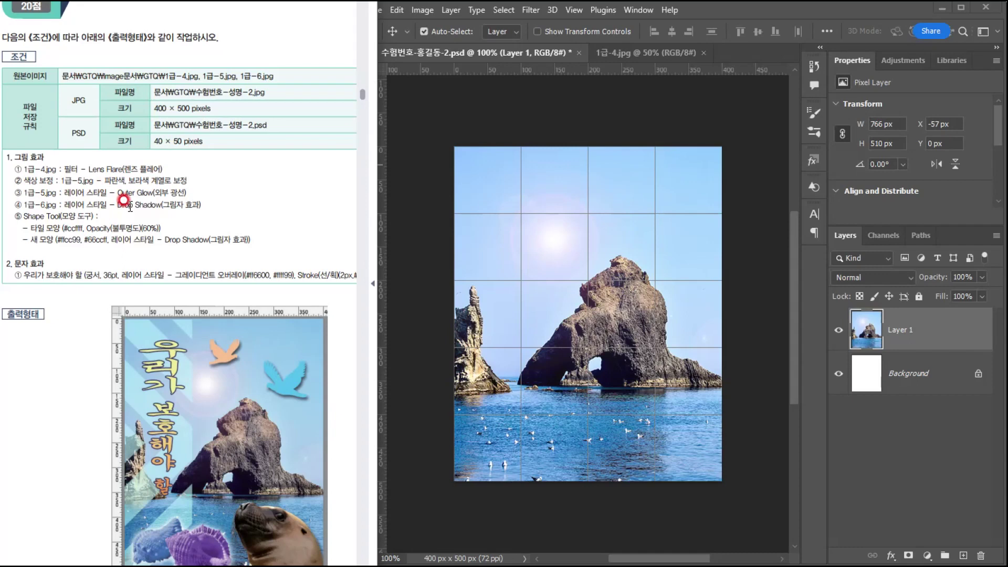
pyautogui.click(638, 53)
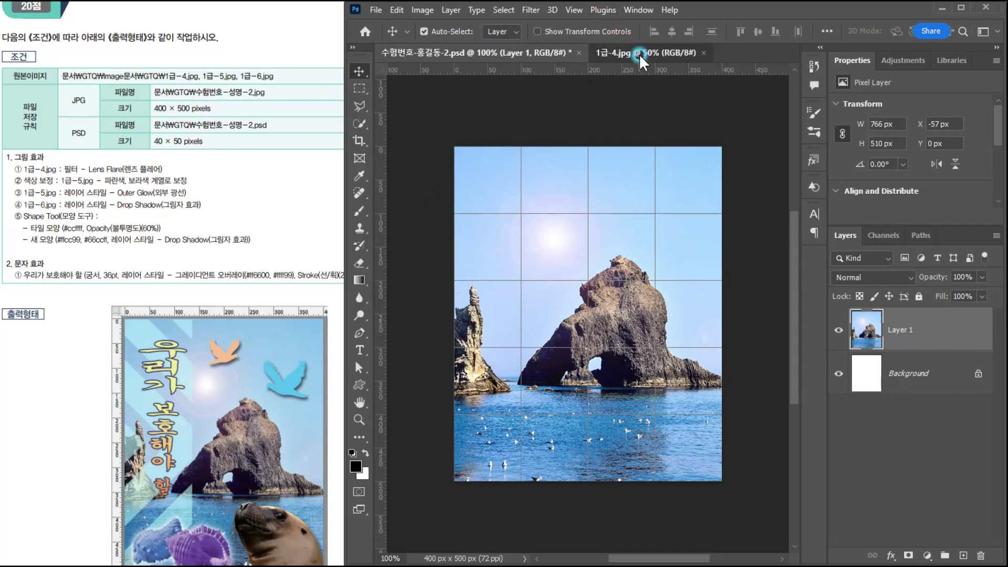
pyautogui.click(704, 52)
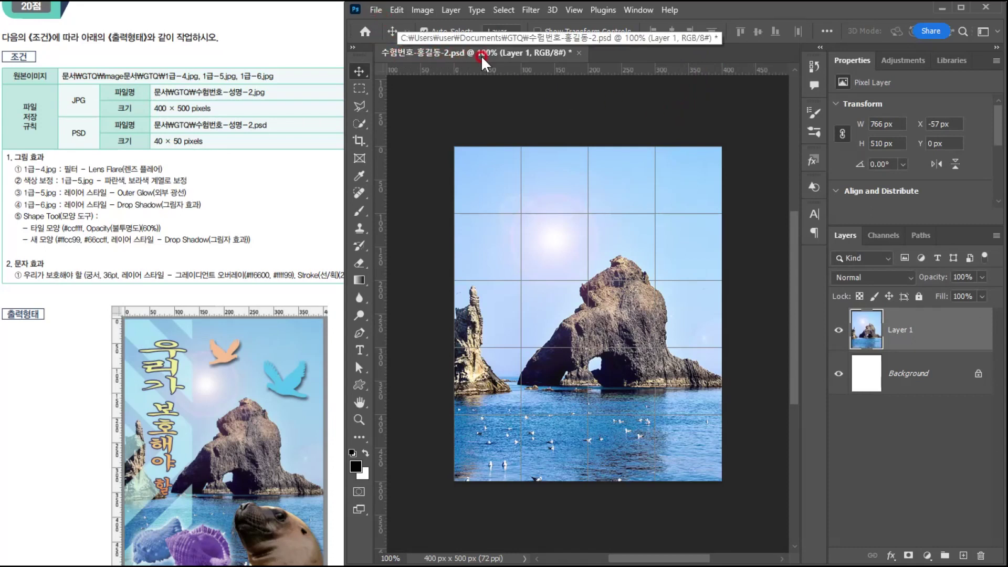
# Save the poster PSD with Maximize Compatibility enabled
pyautogui.click(379, 11)
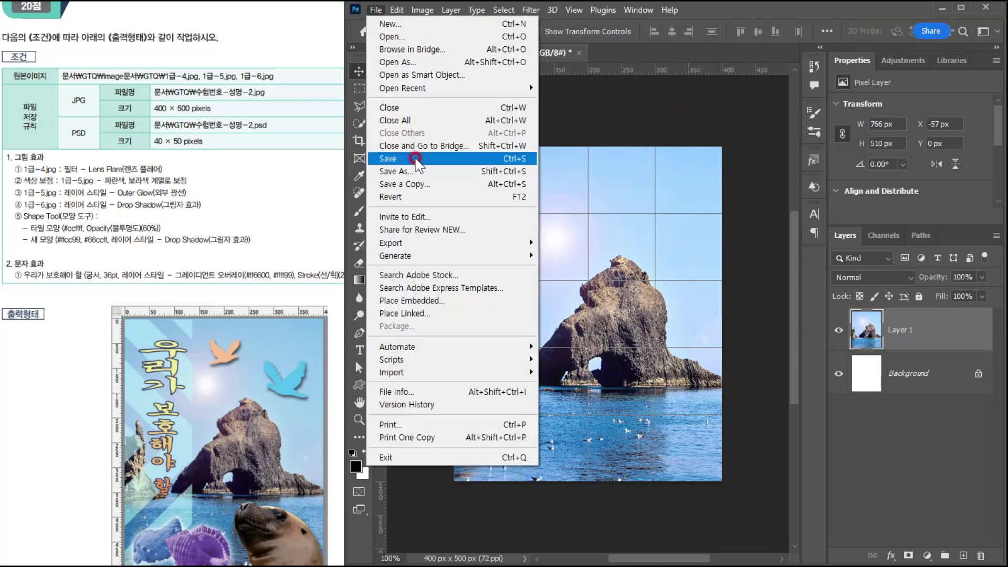
pyautogui.click(416, 159)
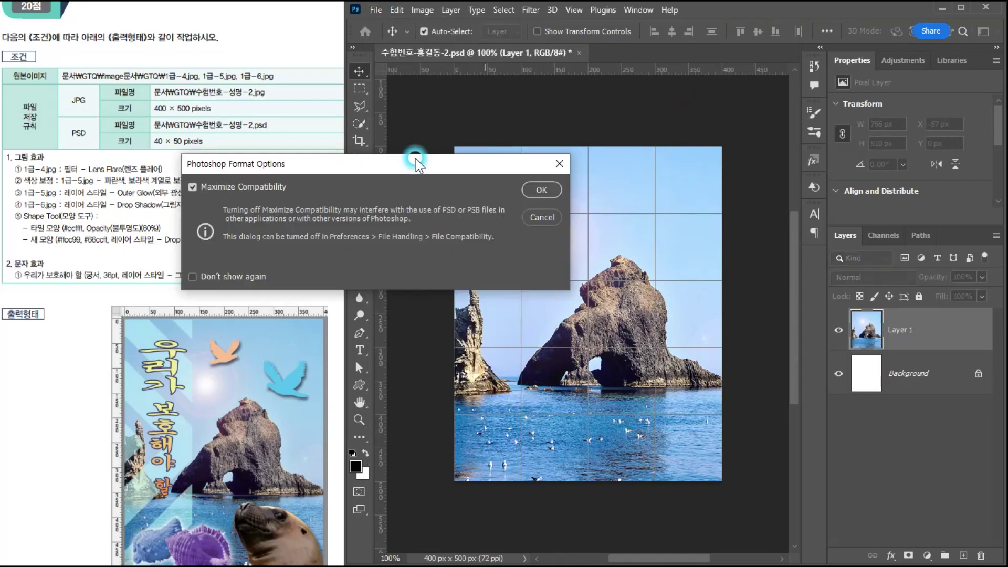
pyautogui.click(531, 191)
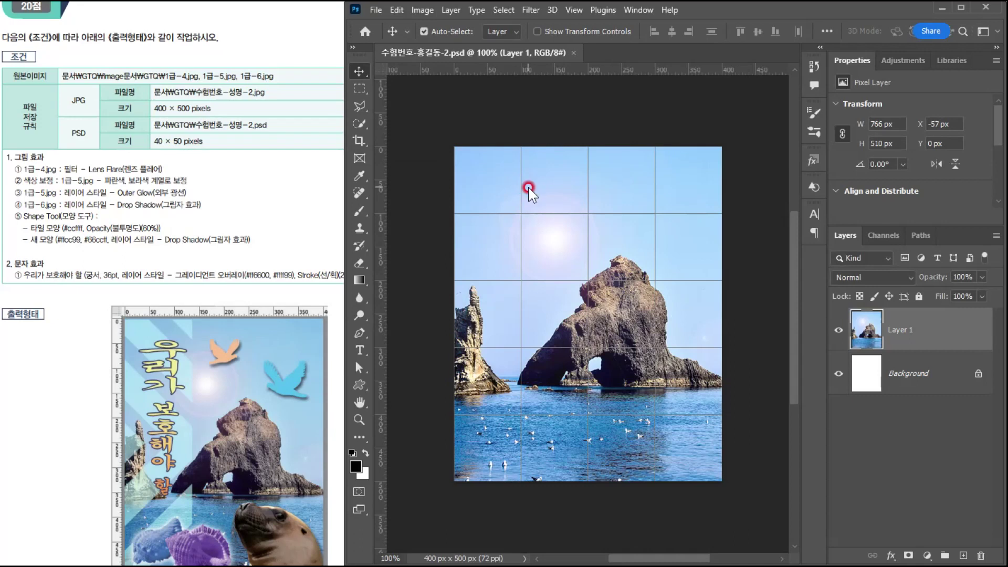
# Open the source photo 1급-5.jpg with the seashells and hide the grid over it
pyautogui.click(376, 13)
pyautogui.click(389, 32)
pyautogui.click(164, 225)
pyautogui.doubleClick(164, 225)
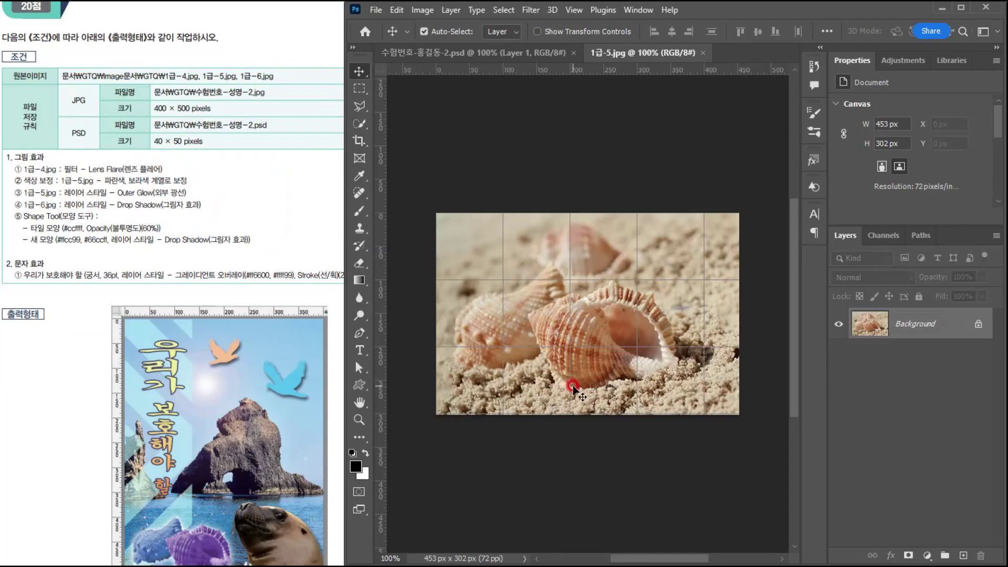
pyautogui.scroll(2, 577, 389)
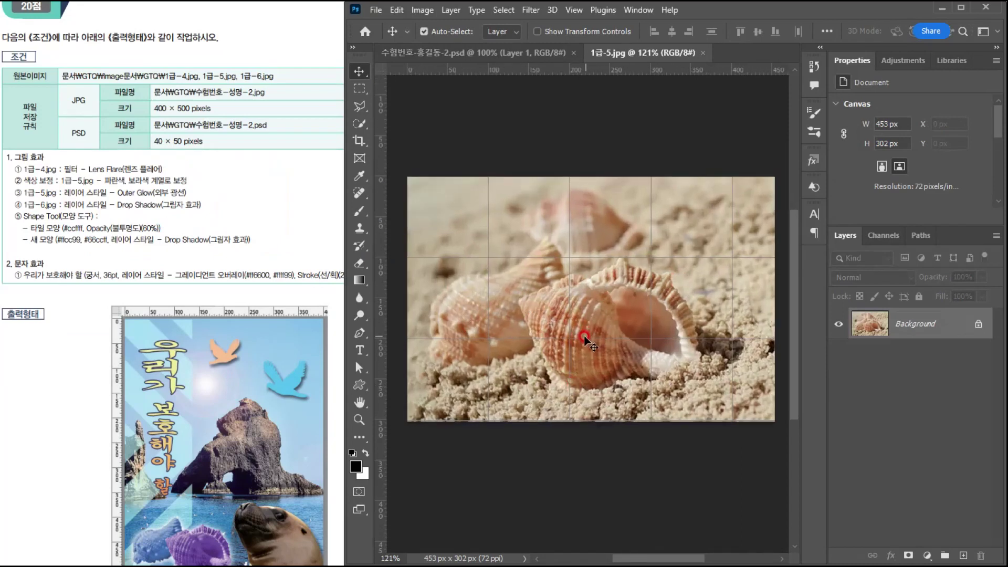
pyautogui.scroll(-3, 574, 221)
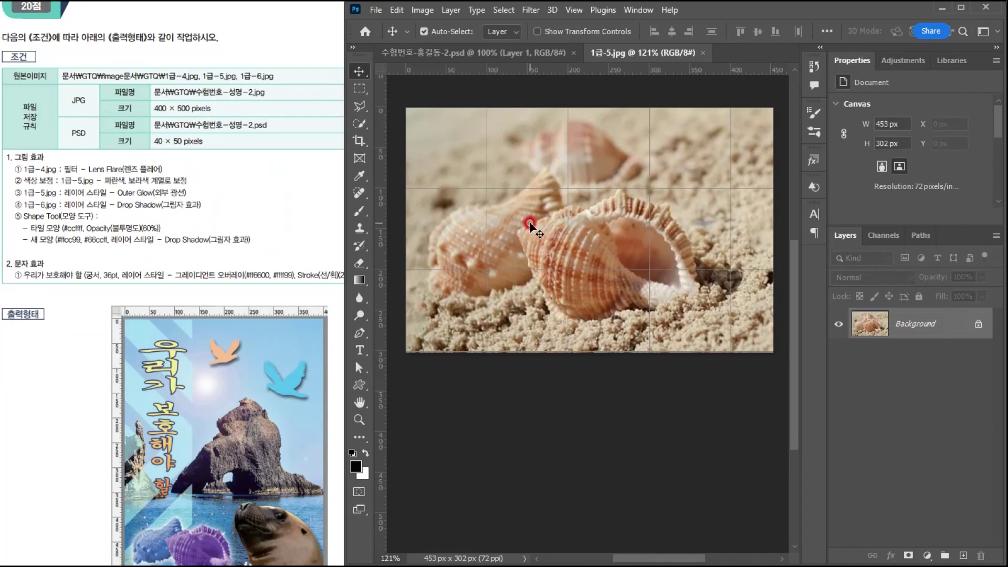
pyautogui.hotkey('ctrl', "'")
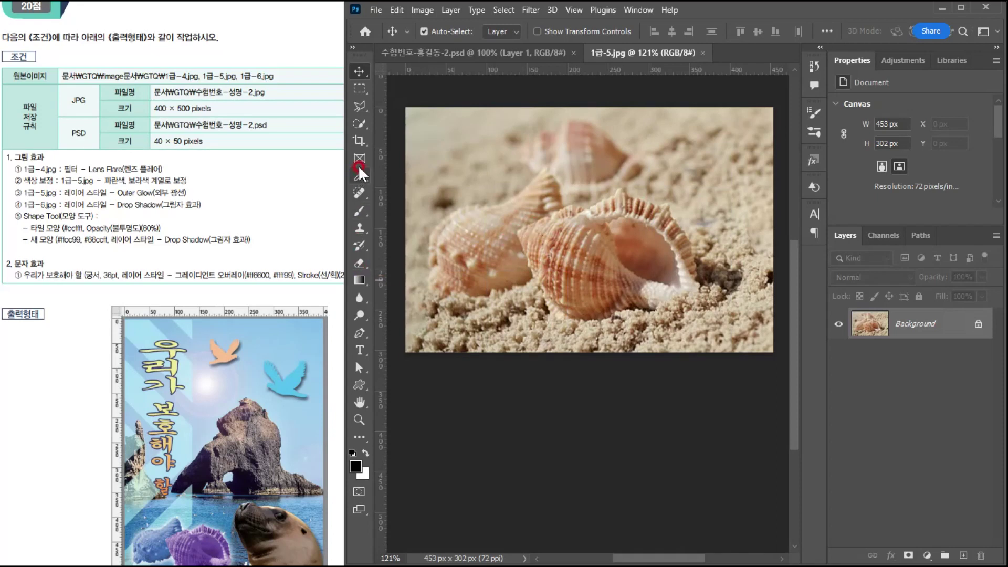
# Select the two front seashells in 1급-5.jpg with the Quick Selection tool at a 25 px brush size
pyautogui.click(358, 123)
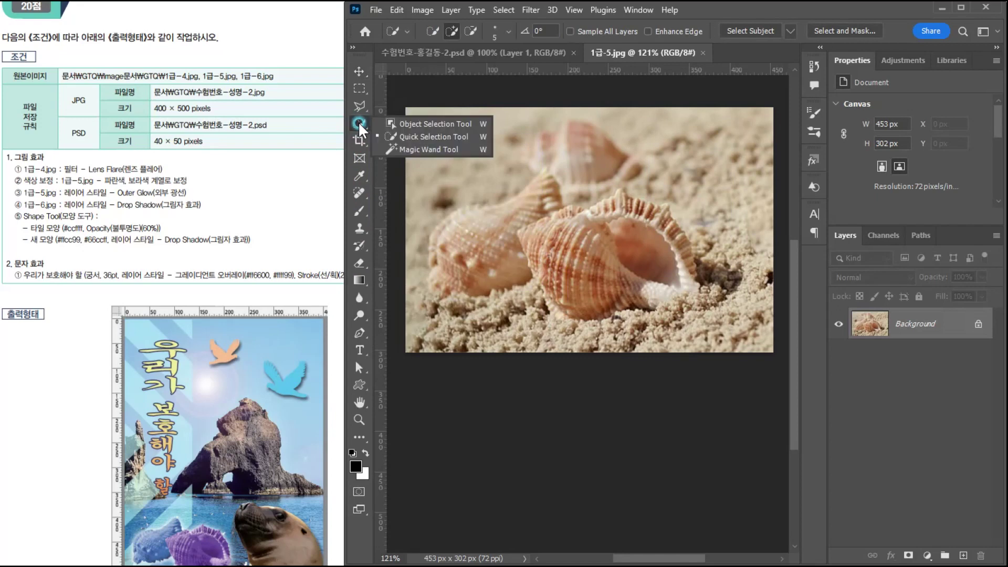
pyautogui.click(398, 137)
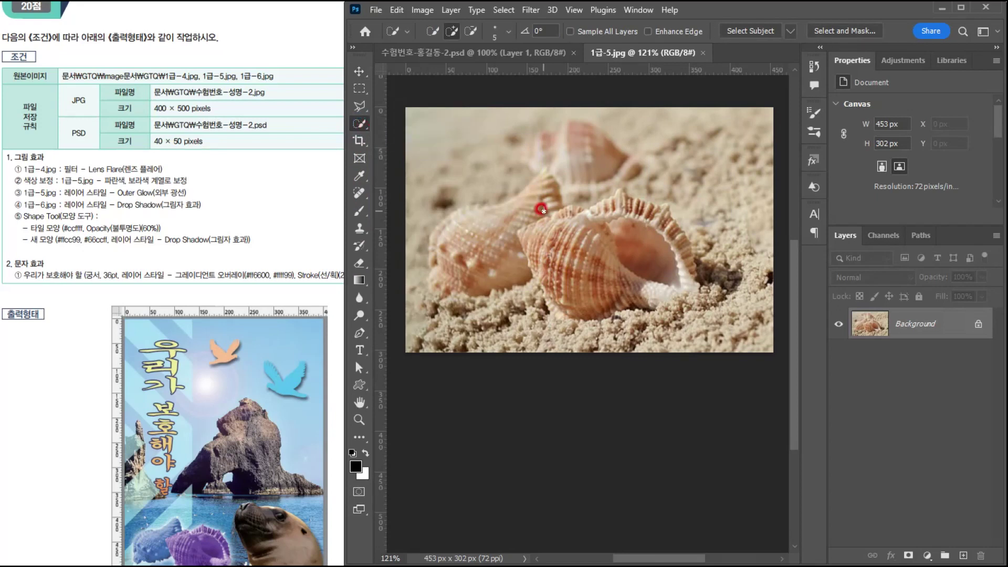
pyautogui.press(']')
pyautogui.press(']')
pyautogui.press(']')
pyautogui.press(']')
pyautogui.press(']')
pyautogui.press('[')
pyautogui.press('[')
pyautogui.press('[')
pyautogui.moveTo(527, 221)
pyautogui.mouseDown()
pyautogui.moveTo(455, 257)
pyautogui.moveTo(455, 236)
pyautogui.moveTo(481, 225)
pyautogui.moveTo(456, 228)
pyautogui.moveTo(441, 279)
pyautogui.moveTo(484, 271)
pyautogui.moveTo(524, 233)
pyautogui.moveTo(545, 188)
pyautogui.moveTo(547, 237)
pyautogui.moveTo(630, 213)
pyautogui.moveTo(660, 226)
pyautogui.moveTo(678, 271)
pyautogui.mouseUp()
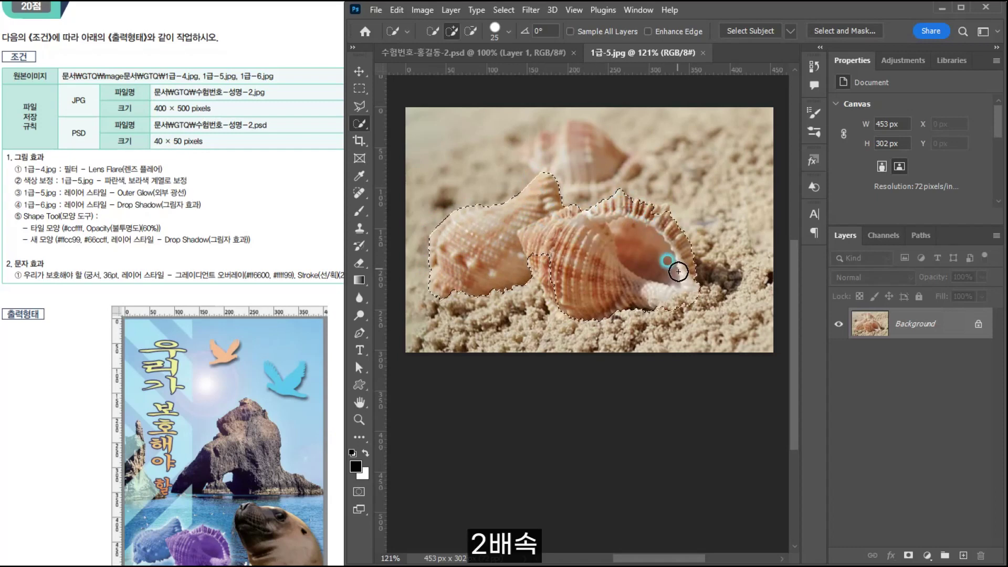
# Subtract the stray sand between the shells and along the right shell's rim from the selection, reducing the brush to 7 px
pyautogui.scroll(5, 550, 311)
pyautogui.moveTo(550, 311)
pyautogui.mouseDown()
pyautogui.moveTo(545, 328)
pyautogui.moveTo(525, 299)
pyautogui.mouseUp()
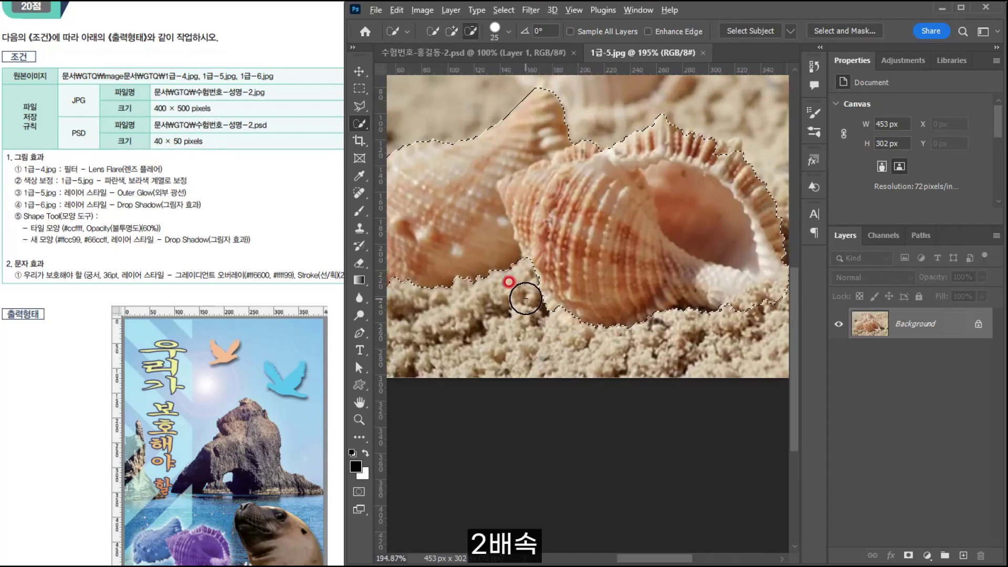
pyautogui.scroll(-1, 632, 313)
pyautogui.press('[')
pyautogui.press('[')
pyautogui.press('[')
pyautogui.scroll(5, 716, 178)
pyautogui.moveTo(717, 177); pyautogui.dragTo(715, 166)
pyautogui.press('[')
pyautogui.press('[')
pyautogui.press('[')
pyautogui.scroll(-3, 712, 178)
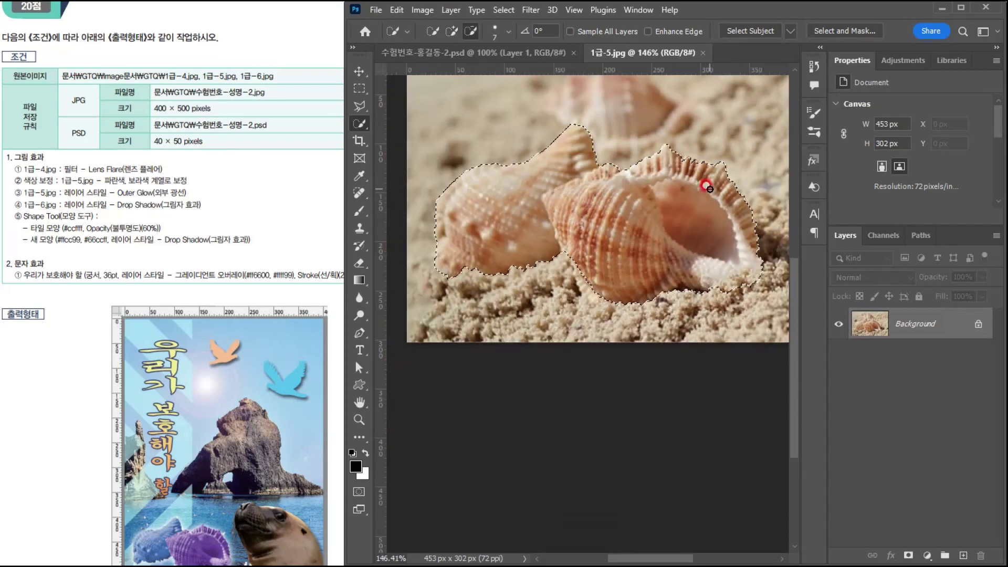
pyautogui.scroll(2, 619, 235)
# Copy the selected shells and paste them into the poster document 수험번호-홍길동-2.psd as a new layer
pyautogui.hotkey('ctrl', 'c')
pyautogui.click(498, 53)
pyautogui.hotkey('ctrl', 'v')
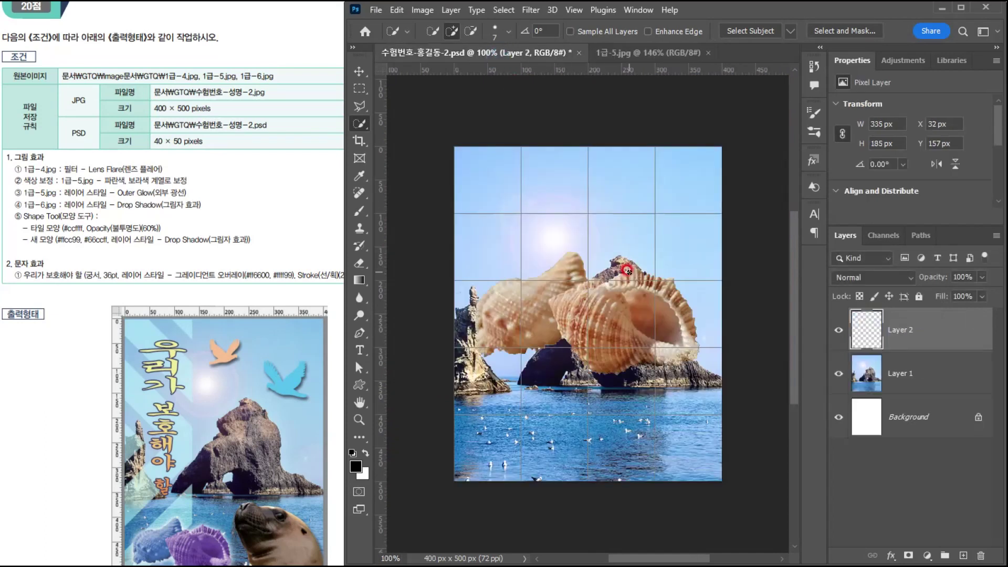
# Scale the pasted shells proportionally to 197 × 109 px and place them in the poster's lower-left water at X 20, Y 404 px
pyautogui.hotkey('ctrl', 't')
pyautogui.moveTo(700, 252); pyautogui.dragTo(616, 297)
pyautogui.moveTo(560, 329); pyautogui.dragTo(559, 434)
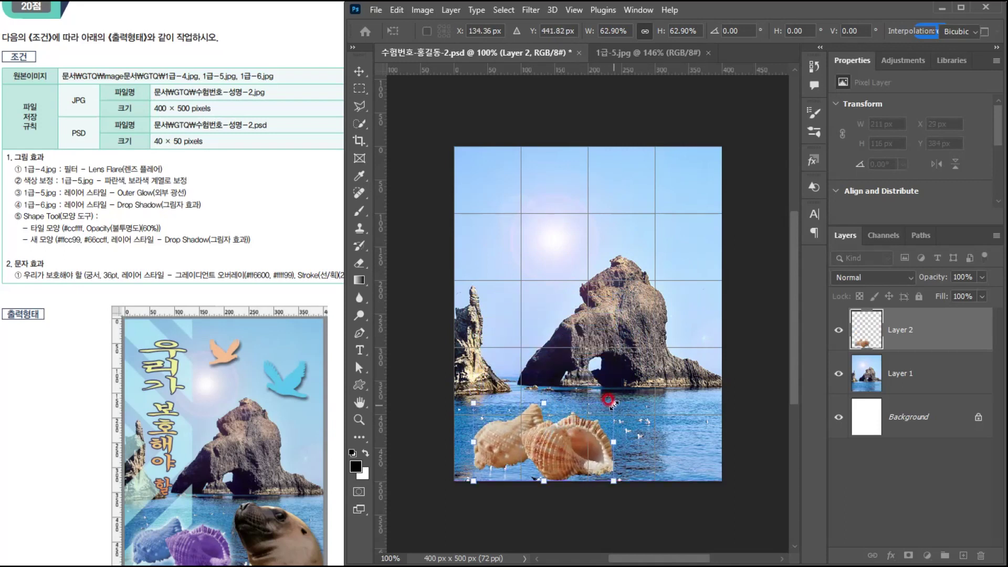
pyautogui.moveTo(610, 401); pyautogui.dragTo(587, 426)
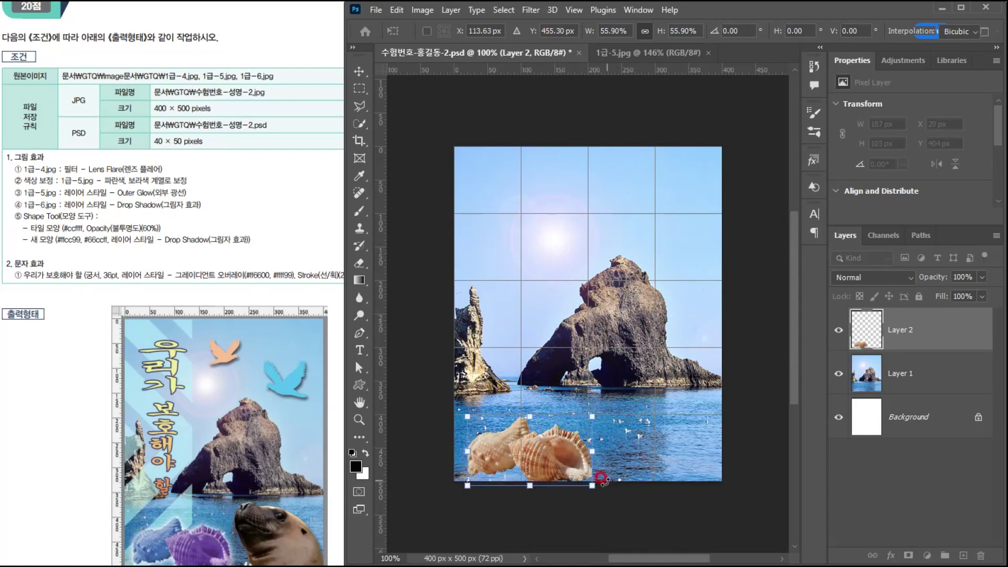
pyautogui.moveTo(595, 488); pyautogui.dragTo(602, 490)
pyautogui.press('Return')
# Select only the left shell on Layer 2 with the Quick Selection tool, leaving the right shell out
pyautogui.press('w')
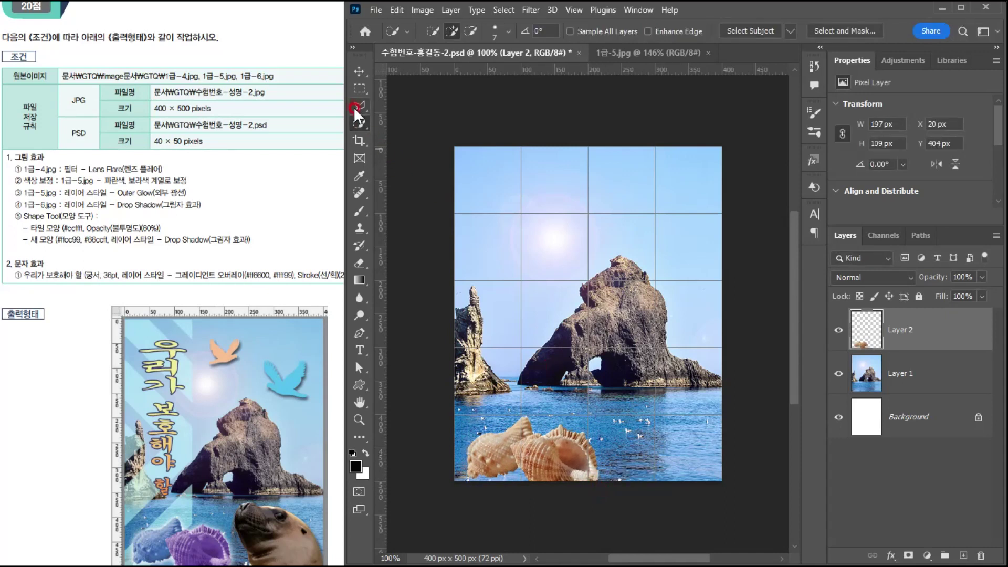
pyautogui.moveTo(481, 461)
pyautogui.mouseDown()
pyautogui.moveTo(486, 439)
pyautogui.moveTo(558, 425)
pyautogui.mouseUp()
pyautogui.keyDown('alt'); pyautogui.click(543, 430); pyautogui.keyUp('alt')
pyautogui.click(433, 9)
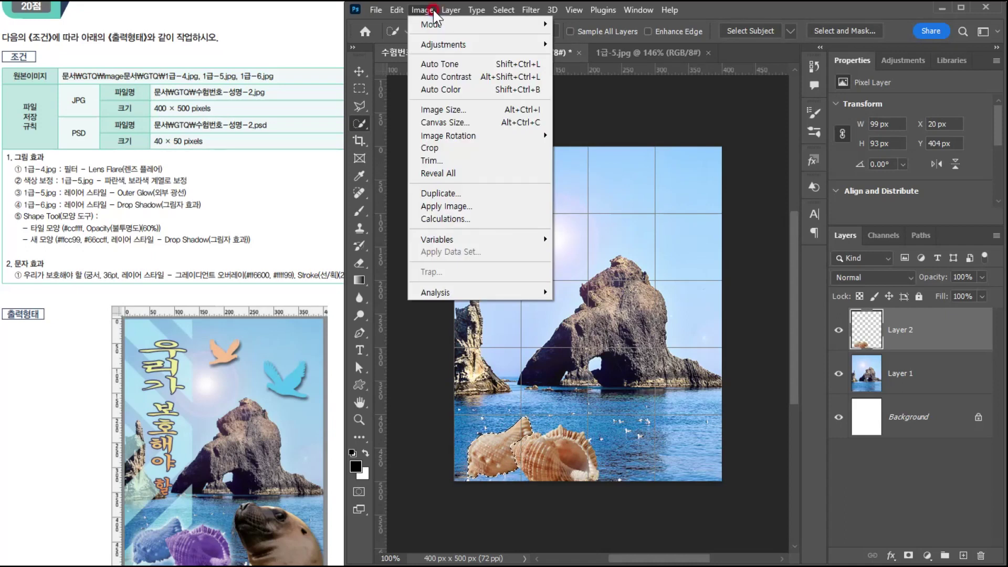
pyautogui.click(441, 44)
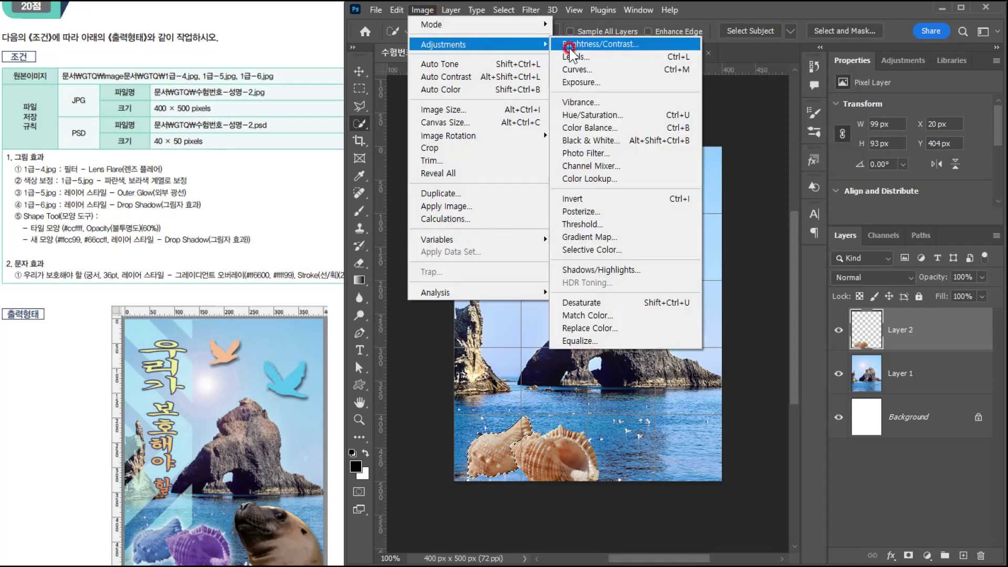
pyautogui.click(625, 116)
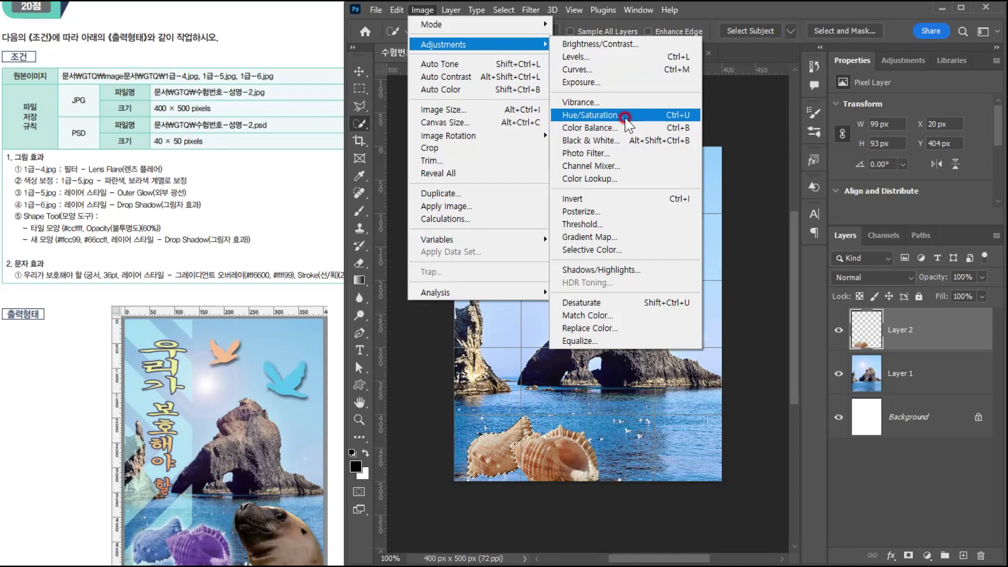
pyautogui.click(705, 7)
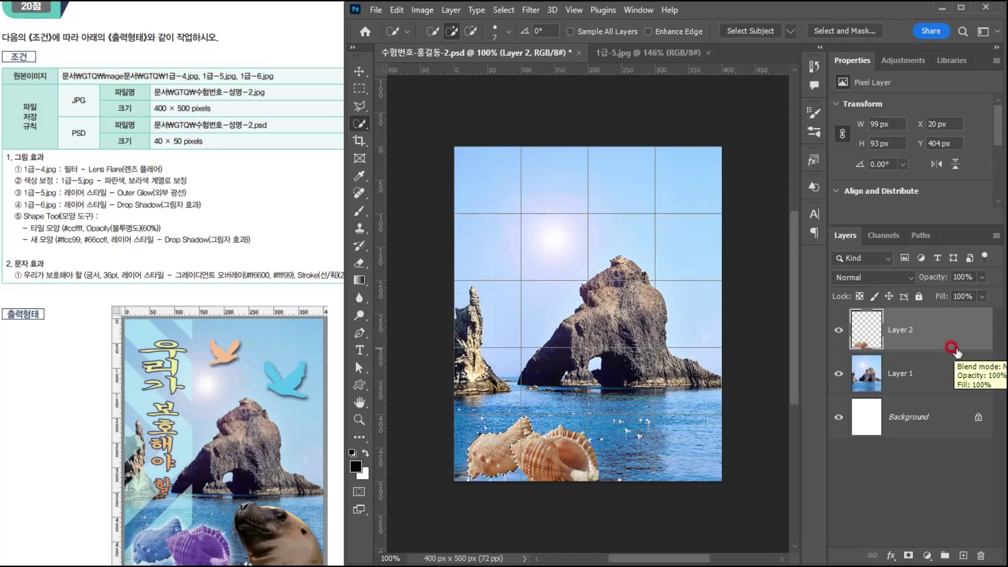
# Add a Hue/Saturation adjustment layer to the selected left shell with Colorize enabled, Hue 236 and Saturation 49
pyautogui.click(926, 556)
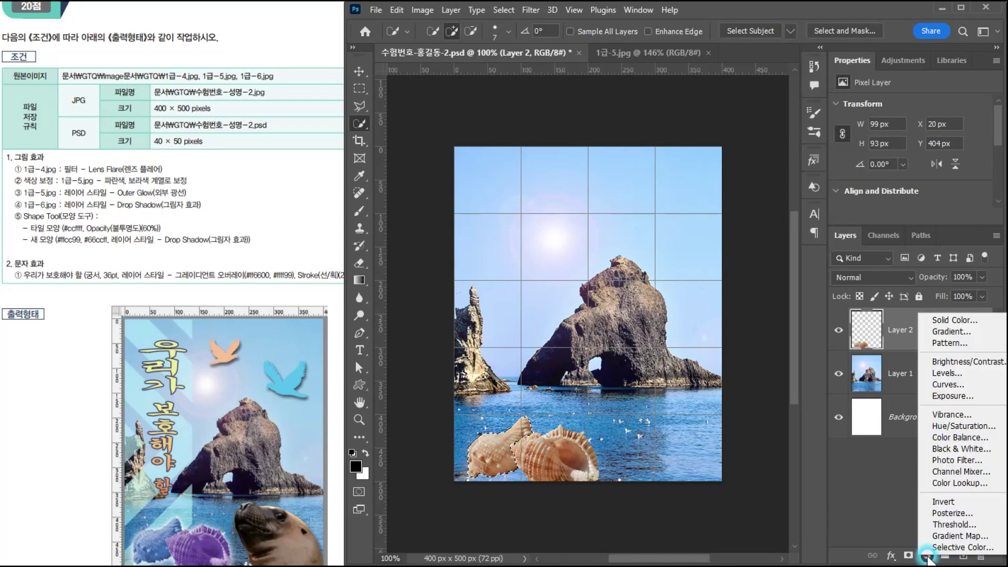
pyautogui.click(940, 433)
pyautogui.scroll(-2, 937, 152)
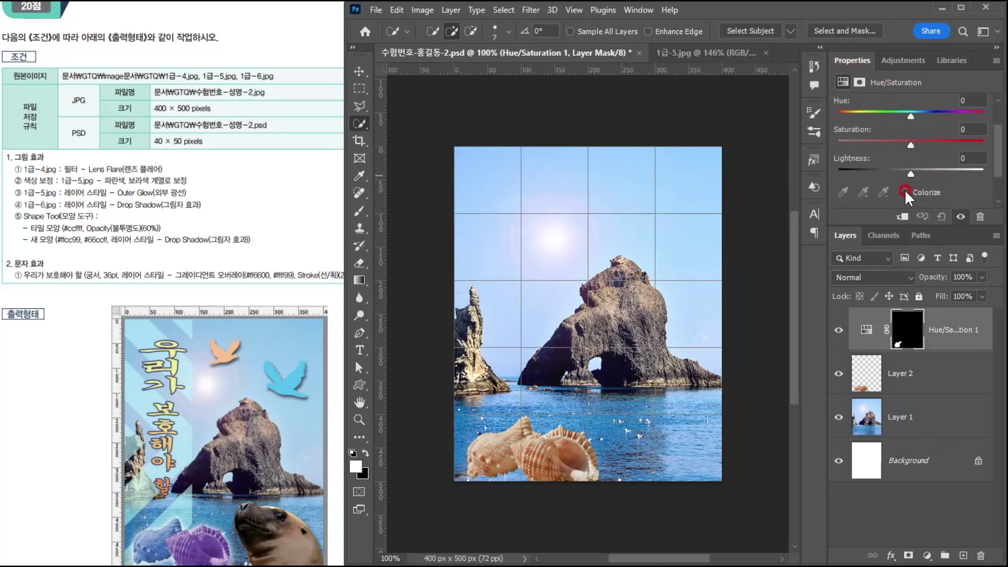
pyautogui.click(905, 193)
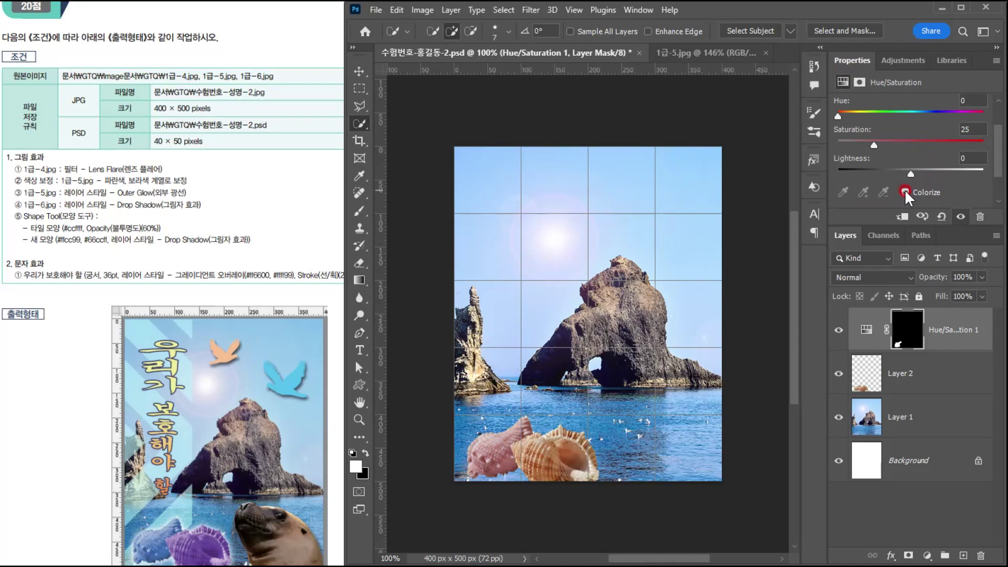
pyautogui.scroll(2, 906, 190)
pyautogui.moveTo(837, 161); pyautogui.dragTo(934, 161)
pyautogui.moveTo(873, 187); pyautogui.dragTo(901, 185)
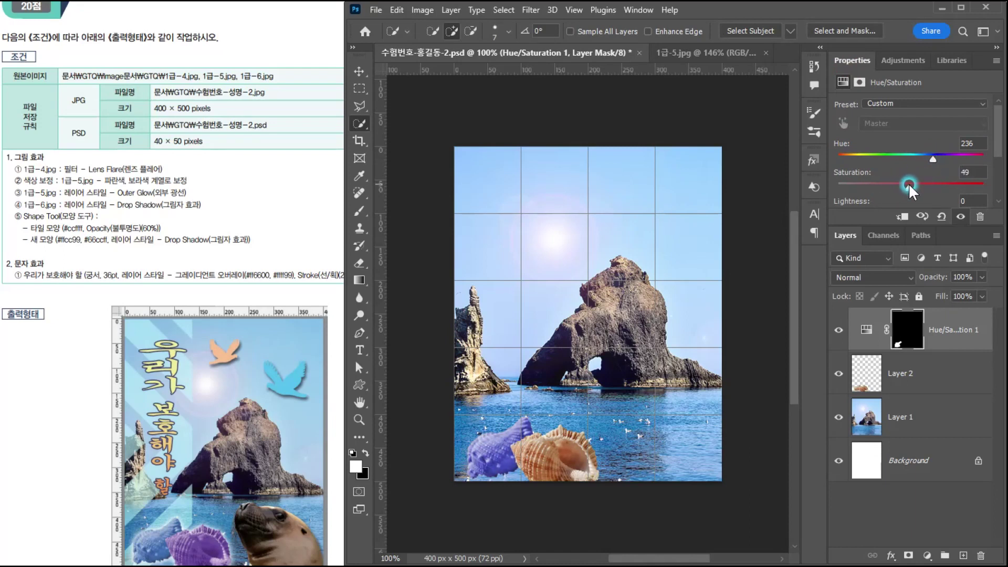
# Compare the left shell with and without its blue Hue/Saturation adjustment layer
pyautogui.scroll(-1, 932, 165)
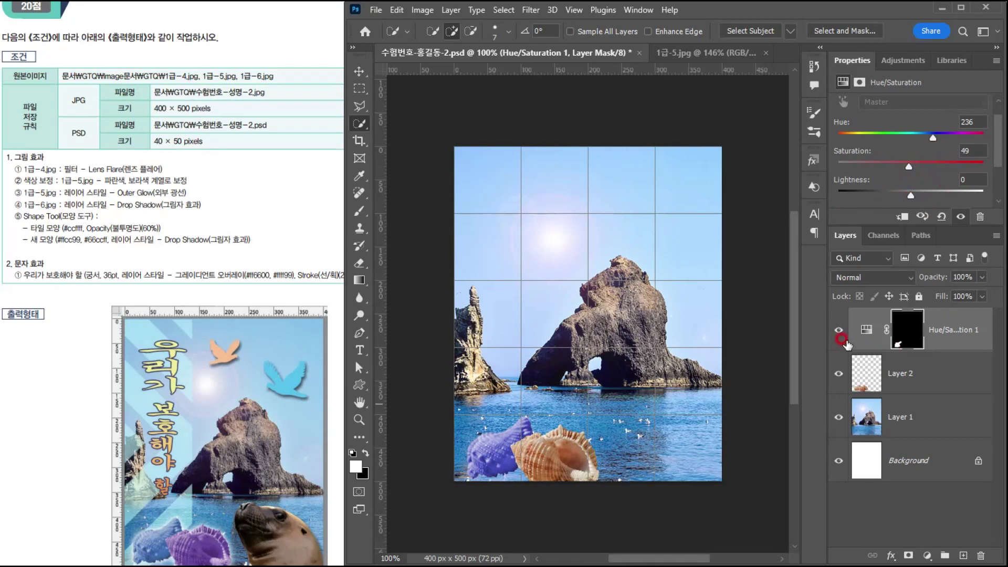
pyautogui.click(838, 330)
pyautogui.click(838, 330)
pyautogui.click(839, 329)
pyautogui.click(838, 329)
# Select the right shell on Layer 2 and add a Hue/Saturation adjustment layer with Colorize enabled, Hue 277 and Saturation 53
pyautogui.click(972, 383)
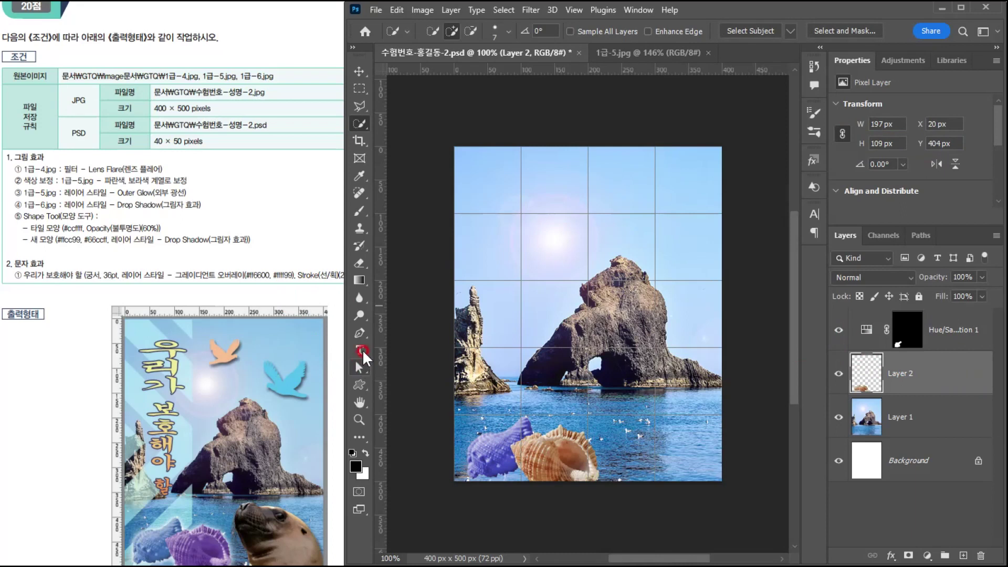
pyautogui.moveTo(533, 449)
pyautogui.mouseDown()
pyautogui.moveTo(589, 484)
pyautogui.moveTo(536, 455)
pyautogui.moveTo(517, 456)
pyautogui.moveTo(565, 432)
pyautogui.moveTo(609, 500)
pyautogui.mouseUp()
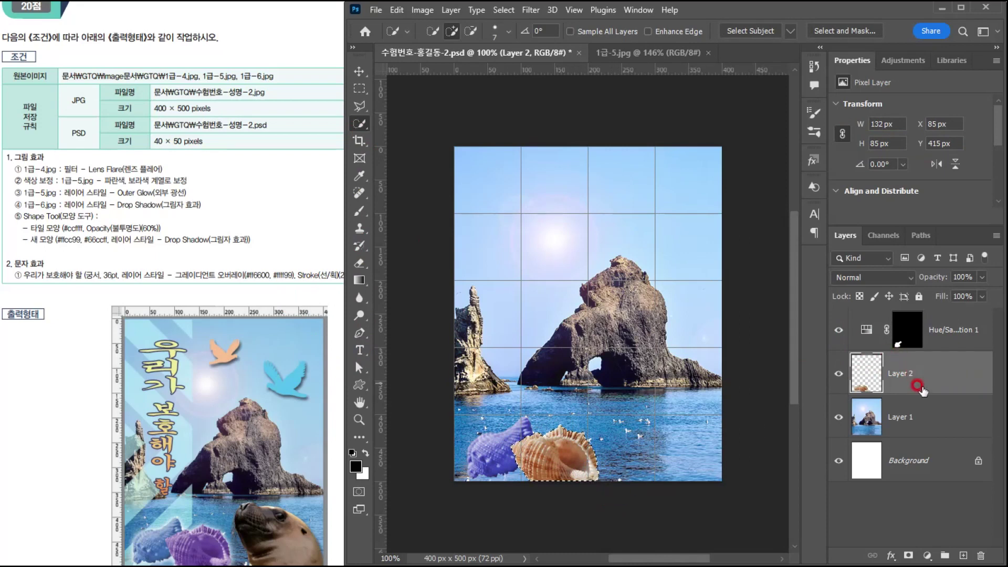
pyautogui.click(926, 555)
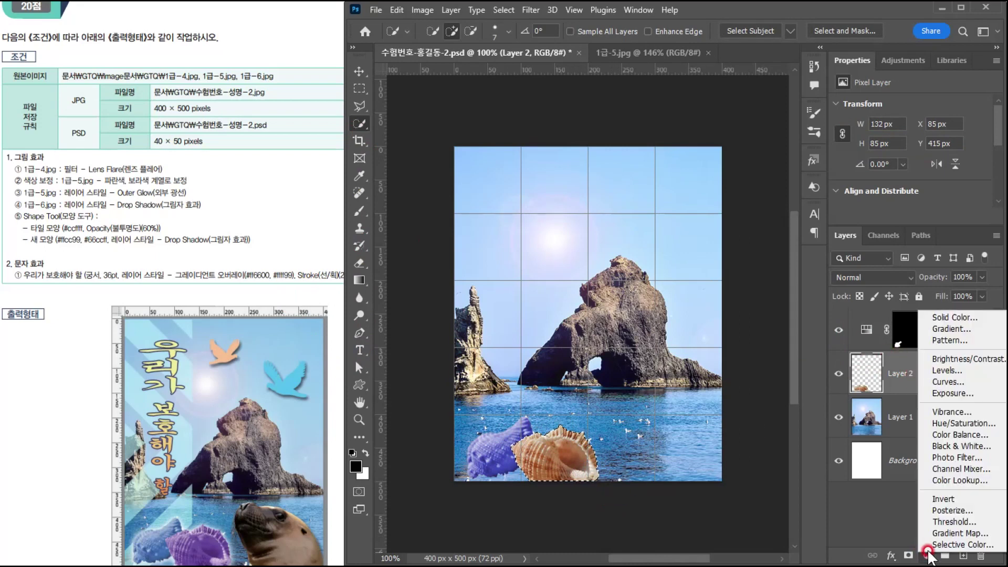
pyautogui.click(953, 423)
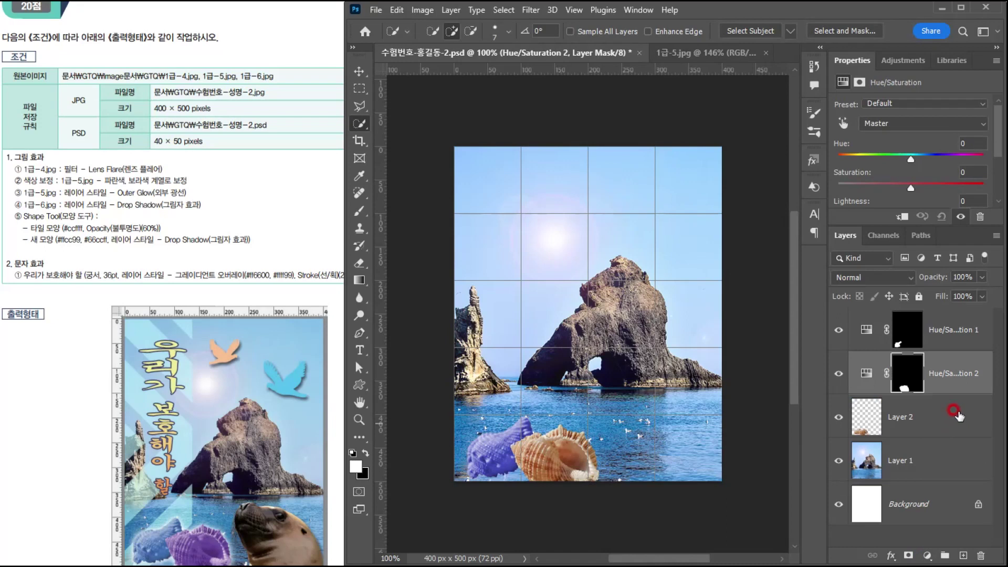
pyautogui.scroll(-3, 951, 178)
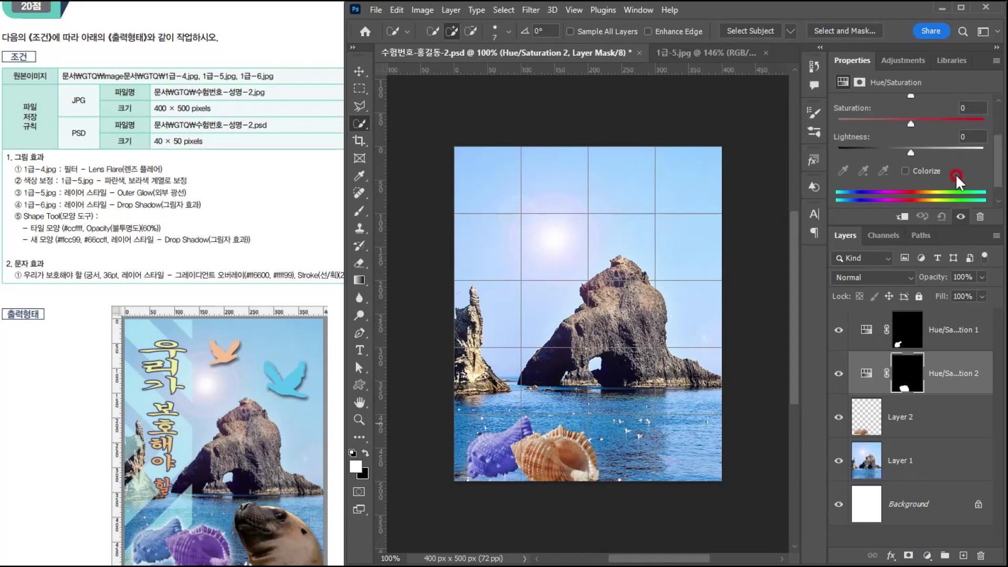
pyautogui.click(904, 149)
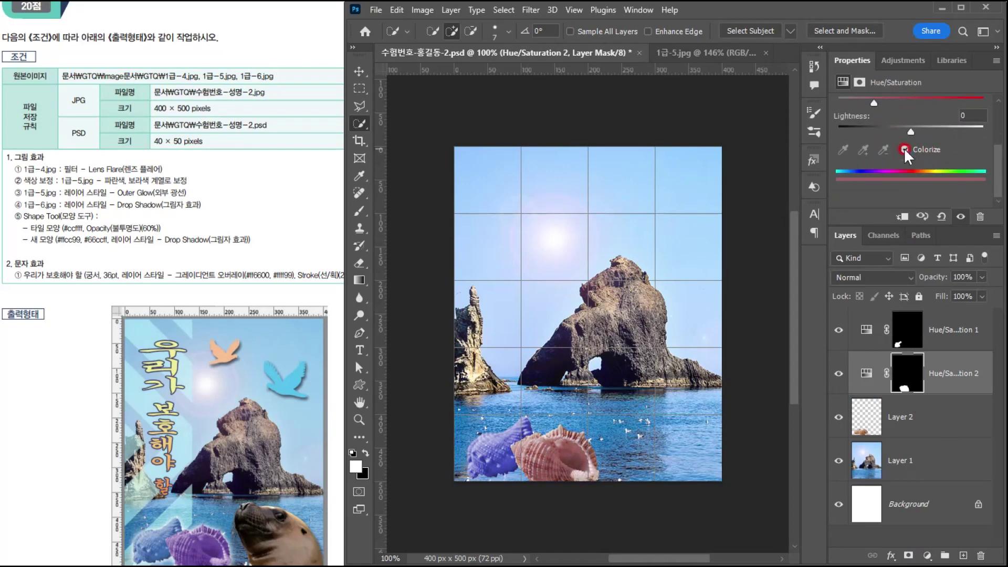
pyautogui.scroll(3, 904, 149)
pyautogui.moveTo(837, 137); pyautogui.dragTo(953, 134)
pyautogui.moveTo(874, 167); pyautogui.dragTo(911, 166)
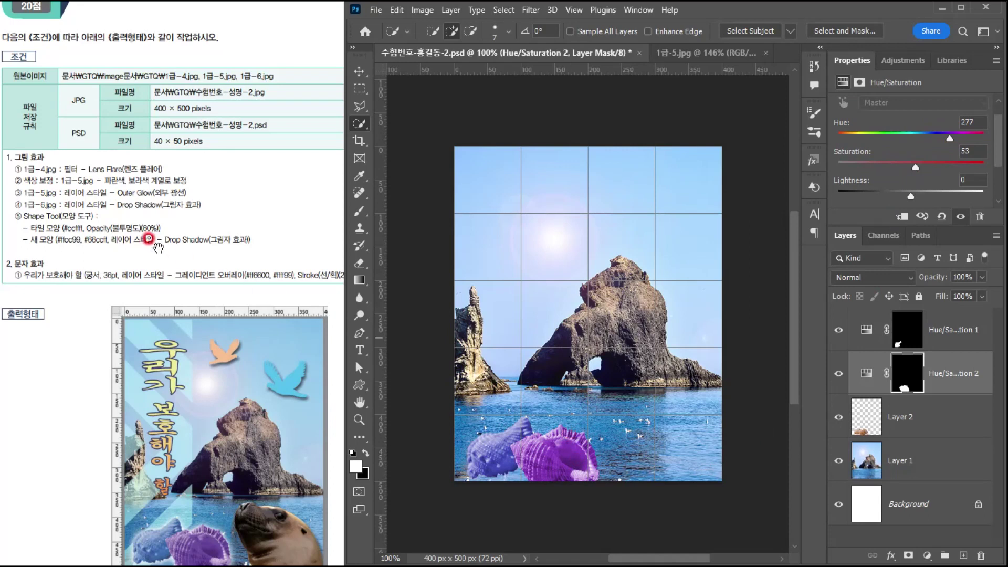
# Check the exam sheet's layer style requirement for 1급-5.jpg
pyautogui.click(157, 245)
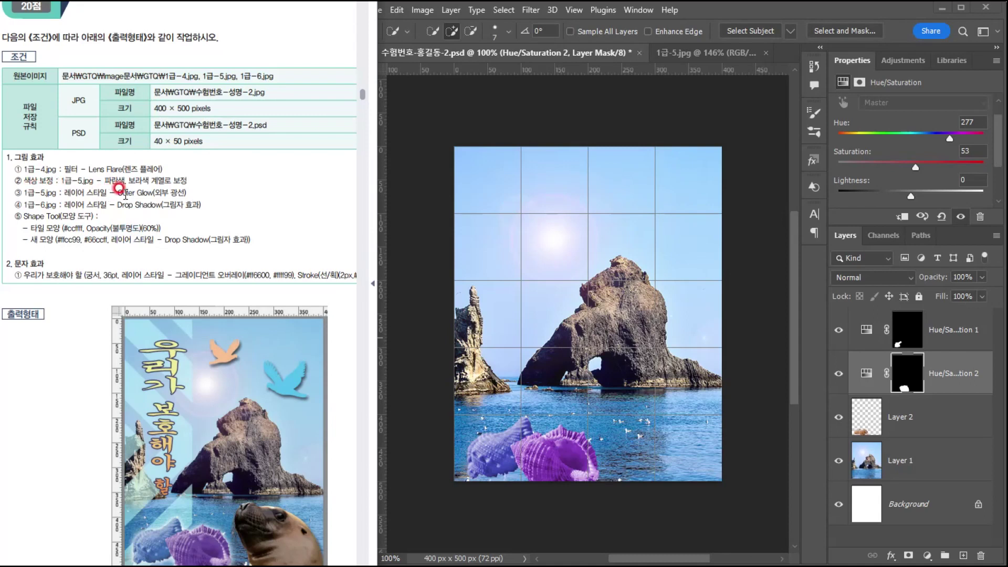
pyautogui.moveTo(116, 193); pyautogui.dragTo(191, 189)
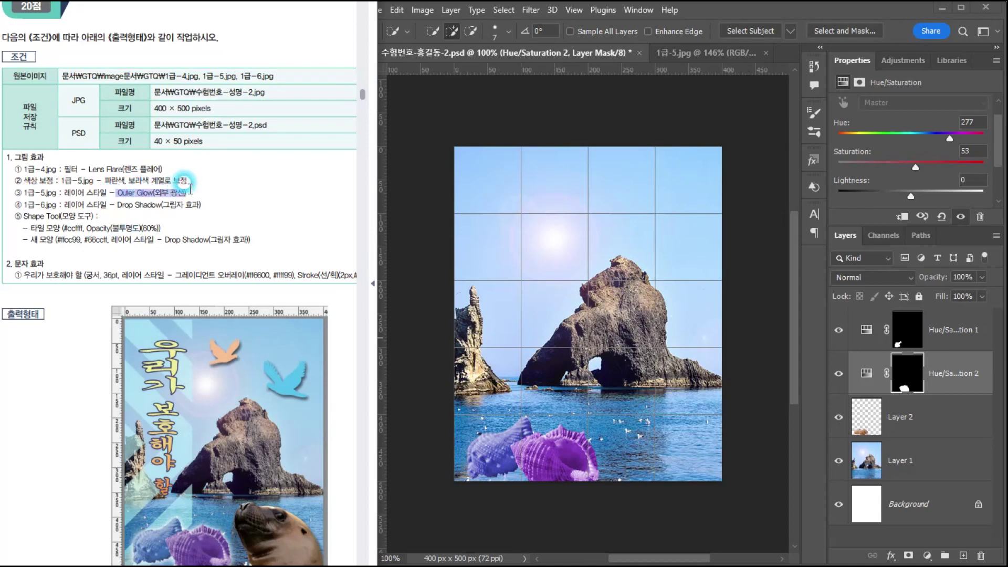
pyautogui.click(145, 202)
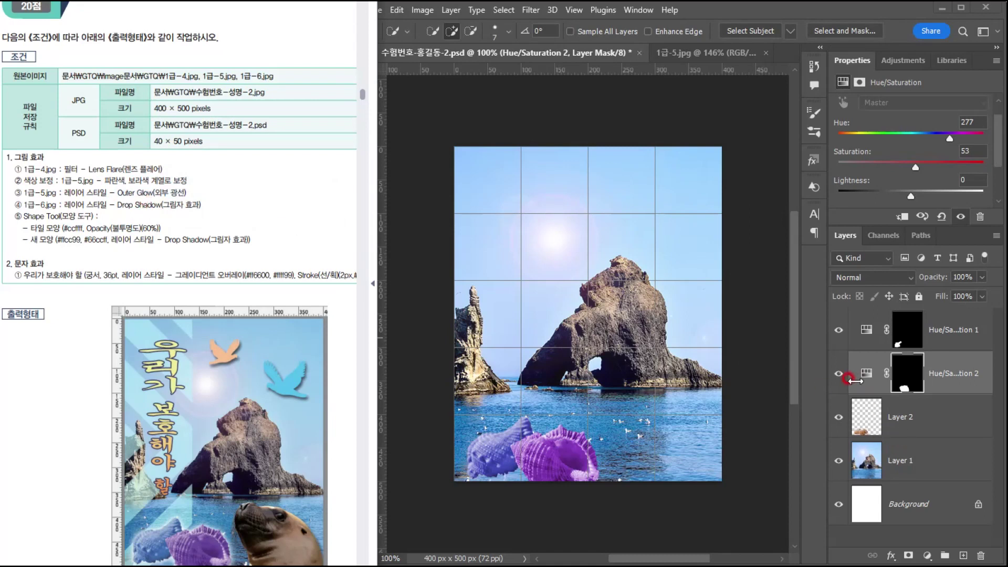
# Compare the right shell with and without its purple Hue/Saturation adjustment layer
pyautogui.click(839, 374)
pyautogui.click(838, 374)
pyautogui.click(839, 374)
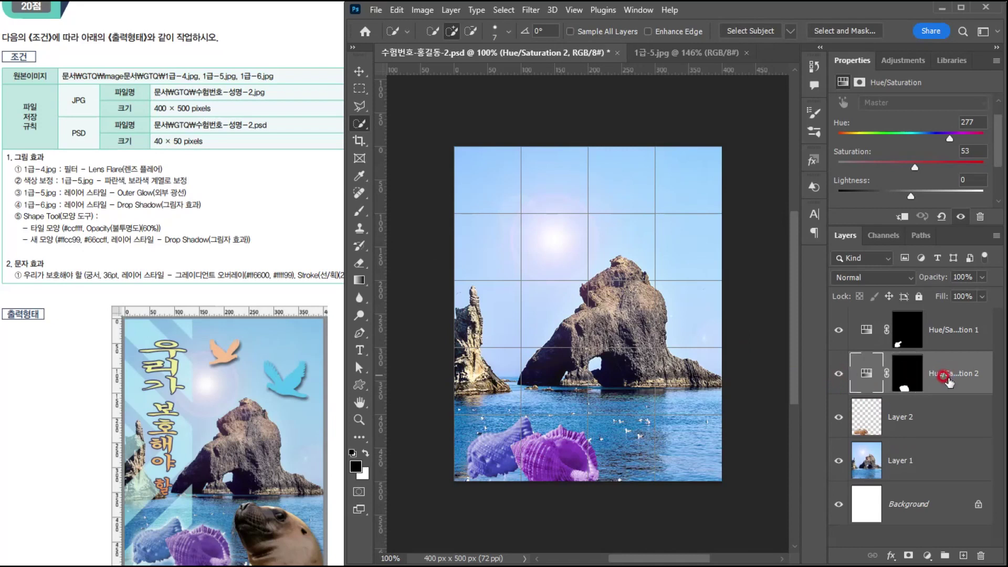
# Apply an Outer Glow layer style with 70% opacity and 15 px size to the shells on Layer 2
pyautogui.click(917, 423)
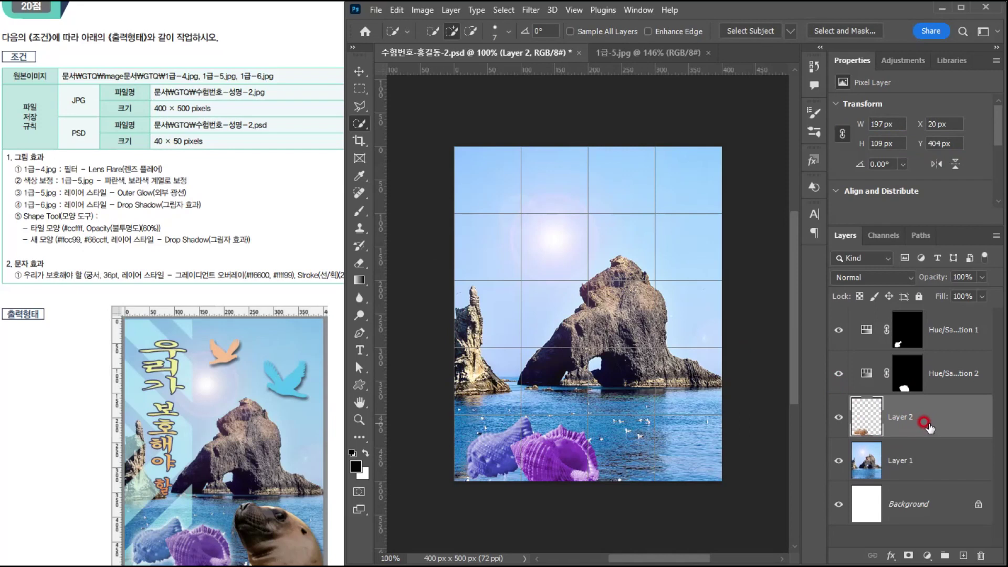
pyautogui.click(530, 10)
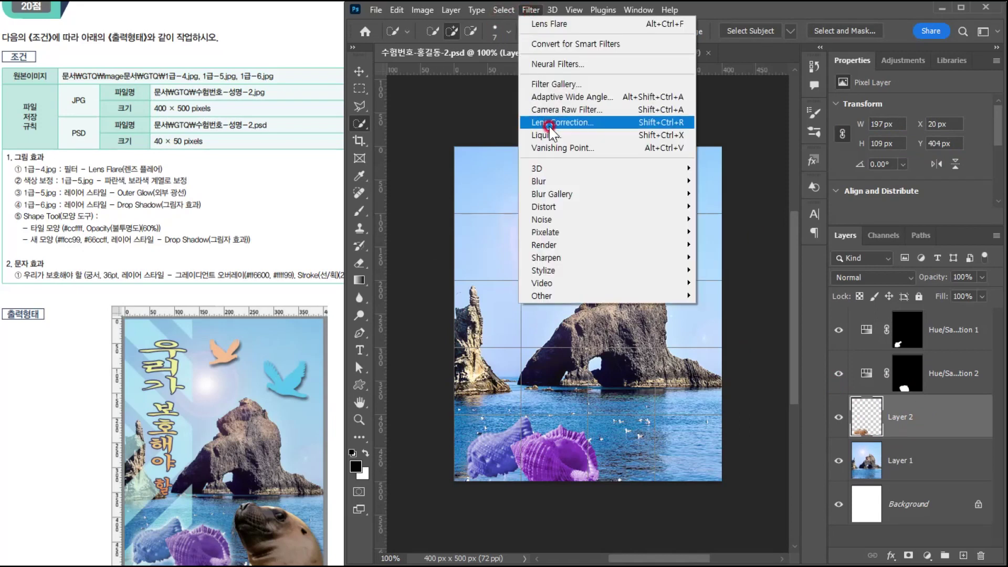
pyautogui.click(531, 10)
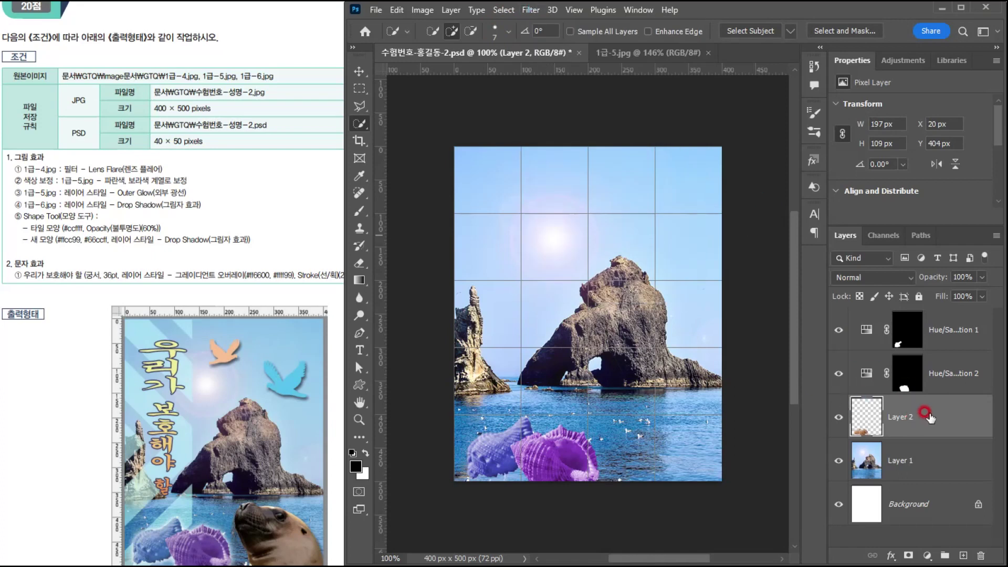
pyautogui.click(889, 556)
pyautogui.click(891, 556)
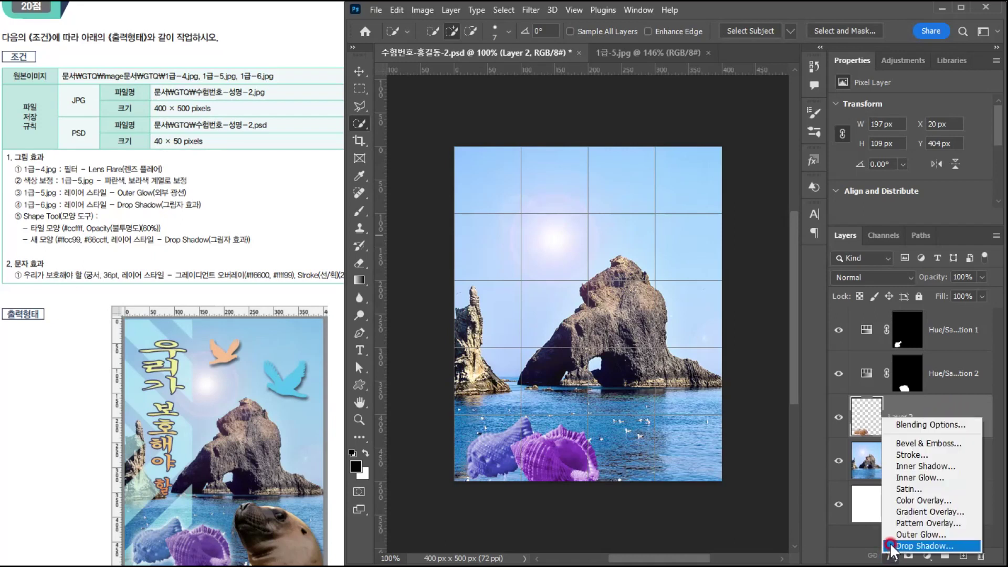
pyautogui.click(915, 533)
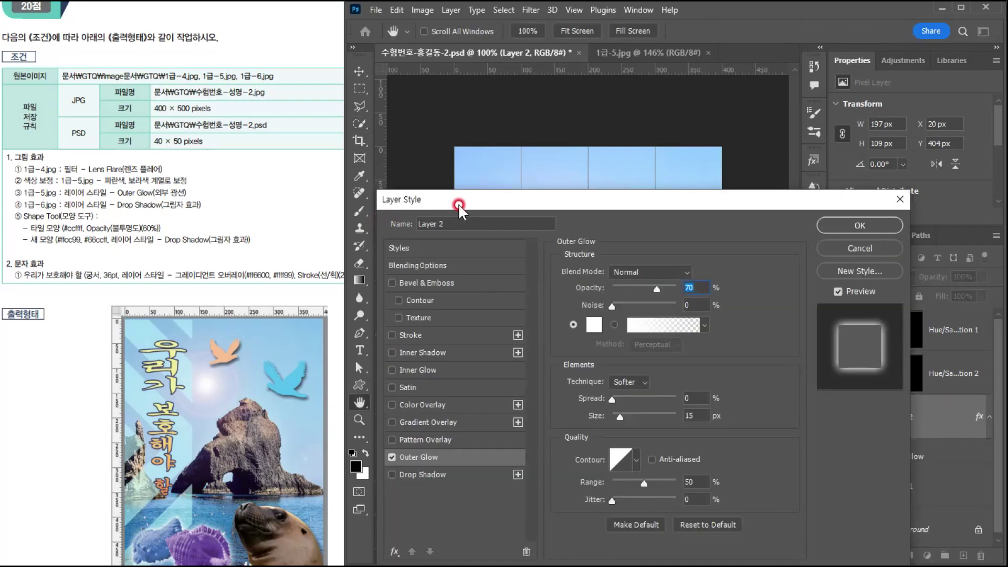
pyautogui.moveTo(462, 198); pyautogui.dragTo(432, 39)
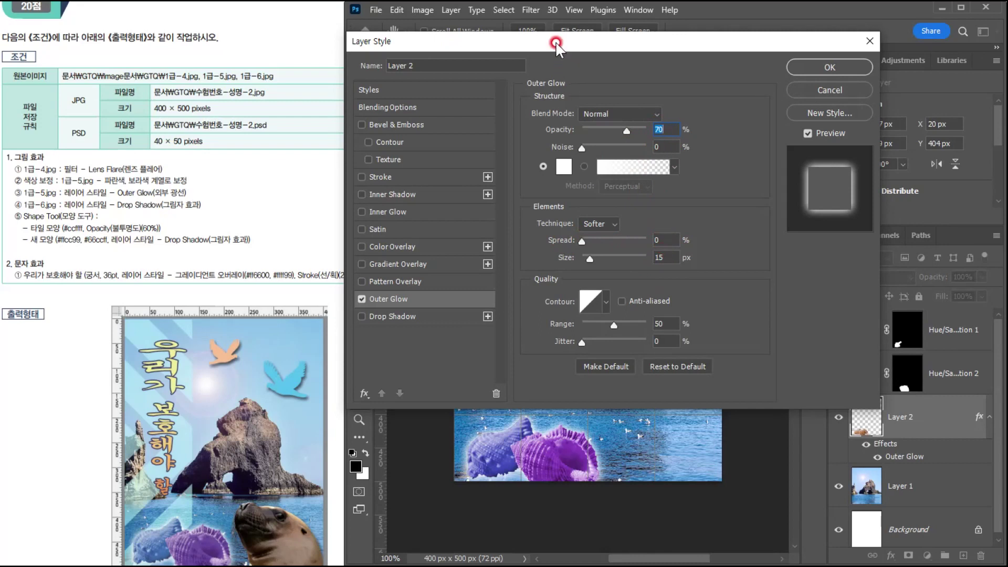
pyautogui.moveTo(524, 41); pyautogui.dragTo(593, 0)
pyautogui.click(471, 452)
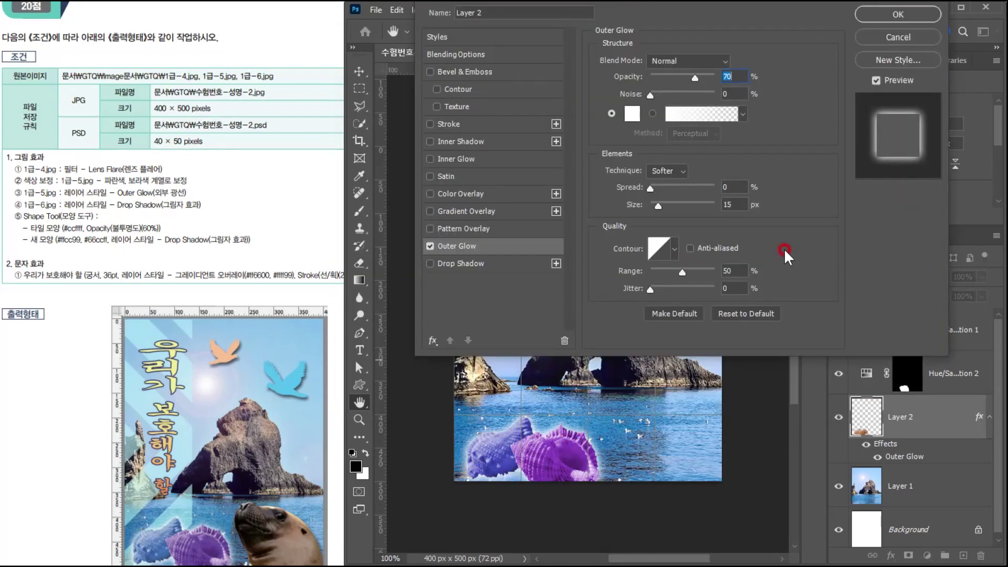
pyautogui.click(869, 20)
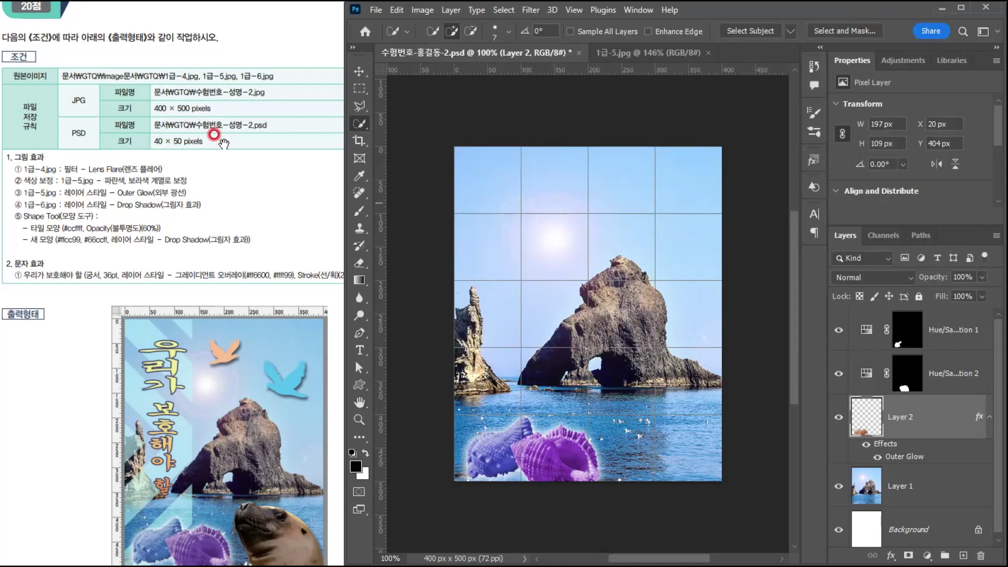
# Open the sea lion photo 1급-6.jpg
pyautogui.click(218, 136)
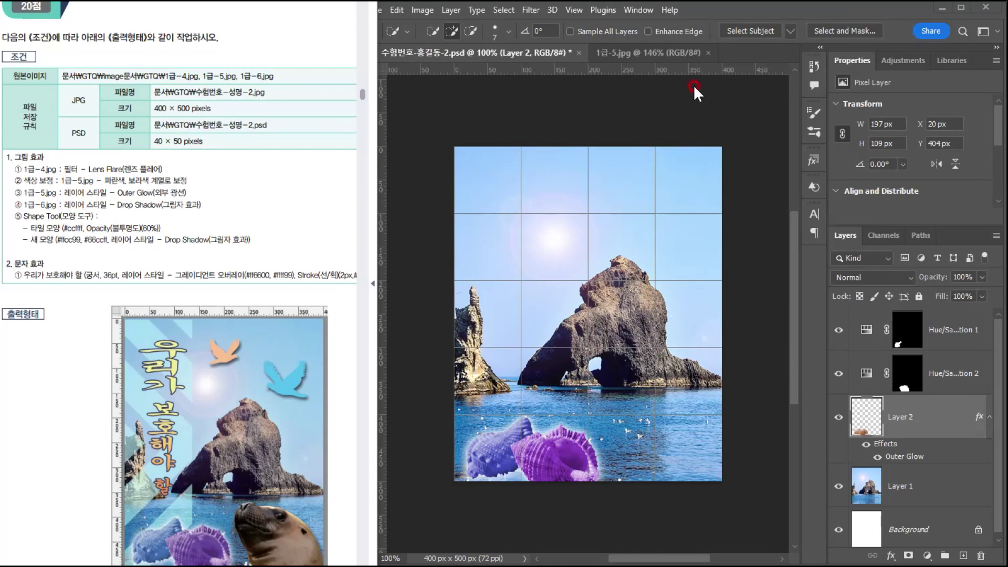
pyautogui.click(695, 13)
pyautogui.click(374, 15)
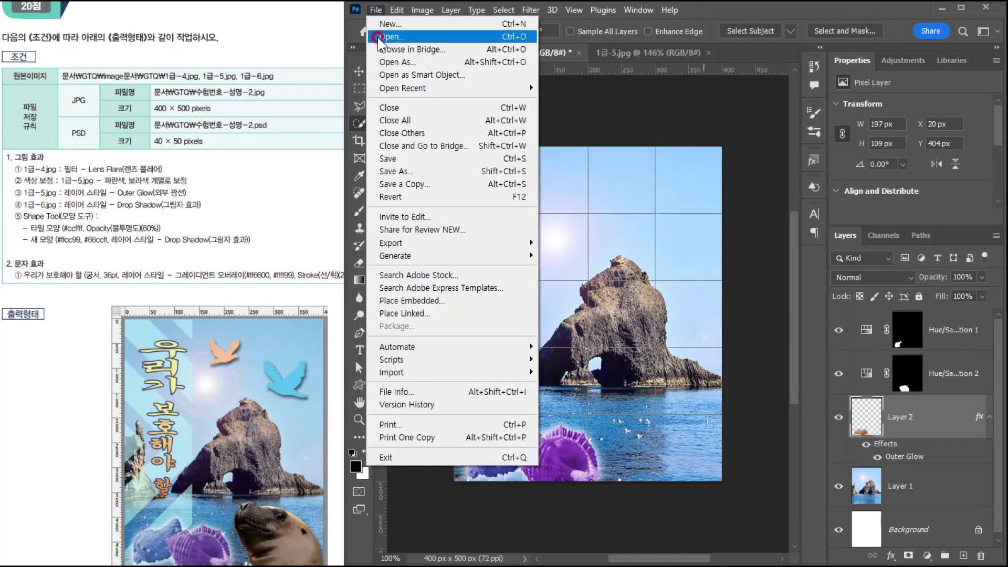
pyautogui.click(377, 32)
pyautogui.doubleClick(249, 209)
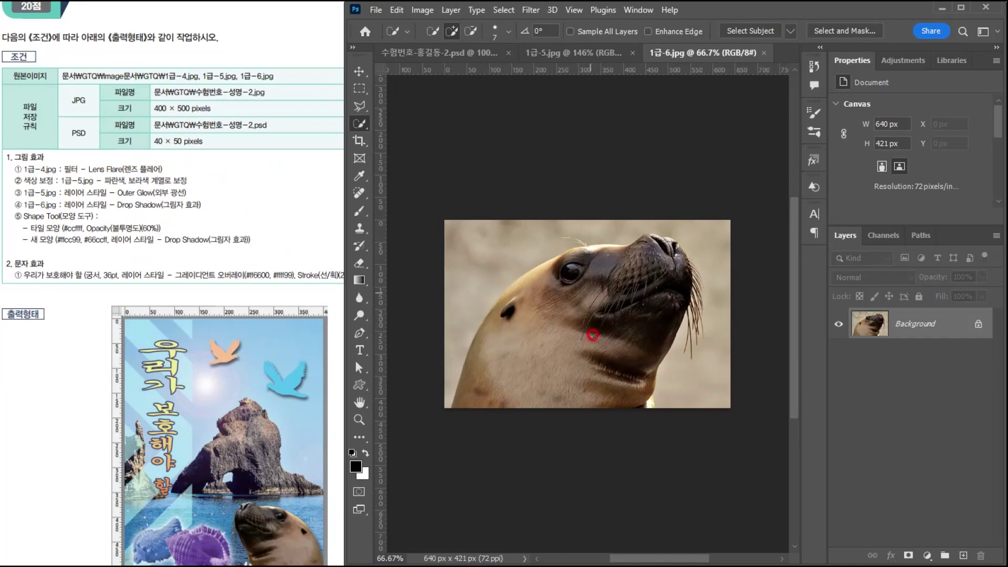
# Select the sea lion's head and neck in 1급-6.jpg with the Quick Selection tool
pyautogui.scroll(1, 598, 387)
pyautogui.scroll(1, 533, 269)
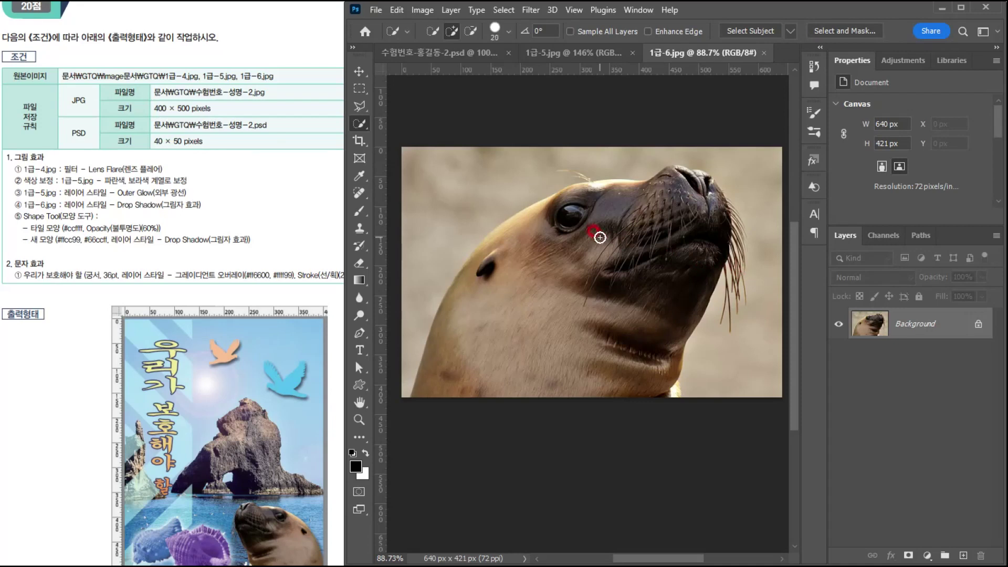
pyautogui.moveTo(600, 238)
pyautogui.mouseDown()
pyautogui.moveTo(573, 241)
pyautogui.moveTo(553, 270)
pyautogui.moveTo(654, 239)
pyautogui.moveTo(699, 176)
pyautogui.moveTo(674, 168)
pyautogui.moveTo(697, 209)
pyautogui.moveTo(617, 391)
pyautogui.moveTo(660, 385)
pyautogui.moveTo(589, 355)
pyautogui.moveTo(554, 221)
pyautogui.moveTo(581, 310)
pyautogui.moveTo(649, 268)
pyautogui.mouseUp()
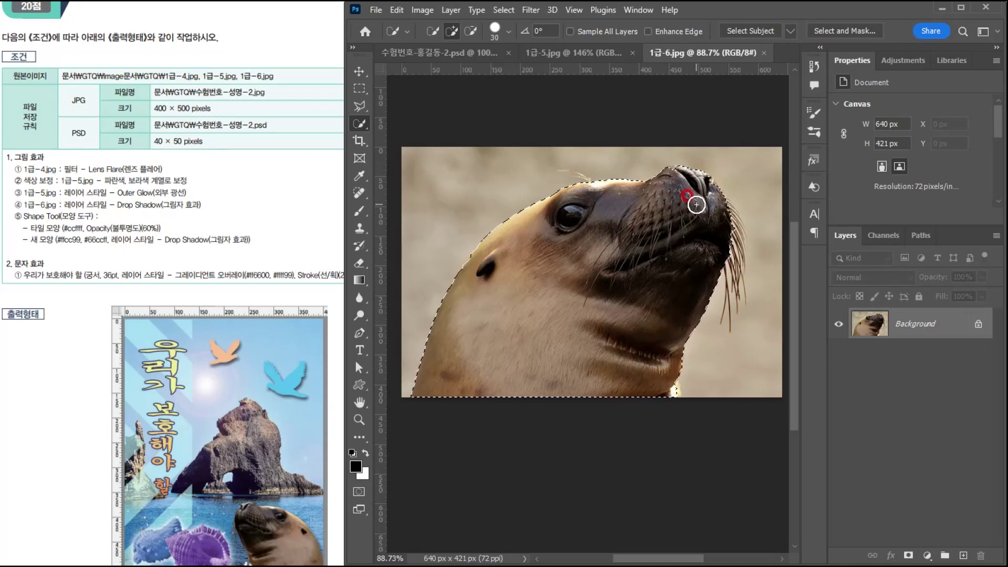
pyautogui.click(697, 205)
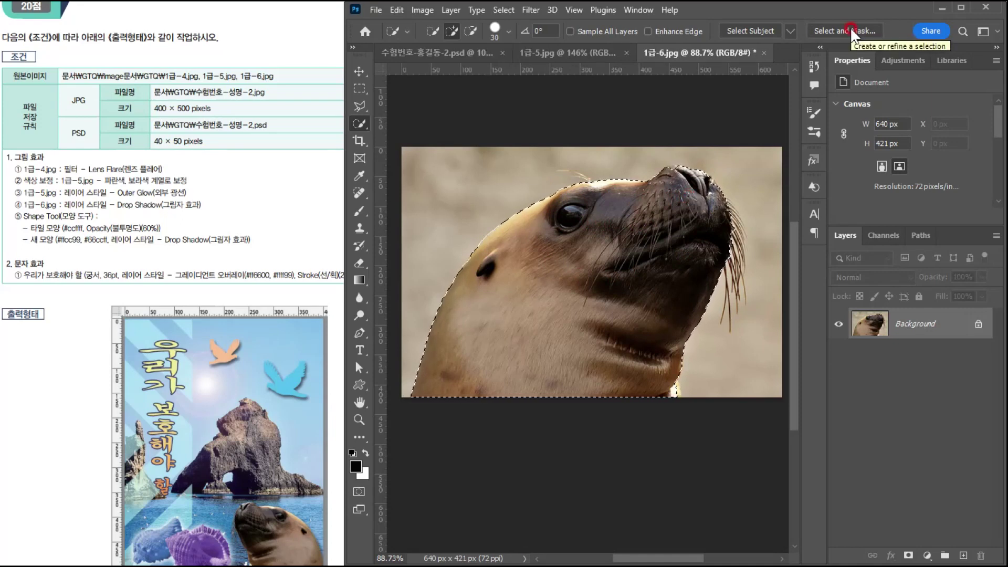
# Refine the sea lion selection in Select and Mask with the Overlay view, brushing the snout whiskers and brow hairs with the Refine Edge Brush
pyautogui.click(849, 31)
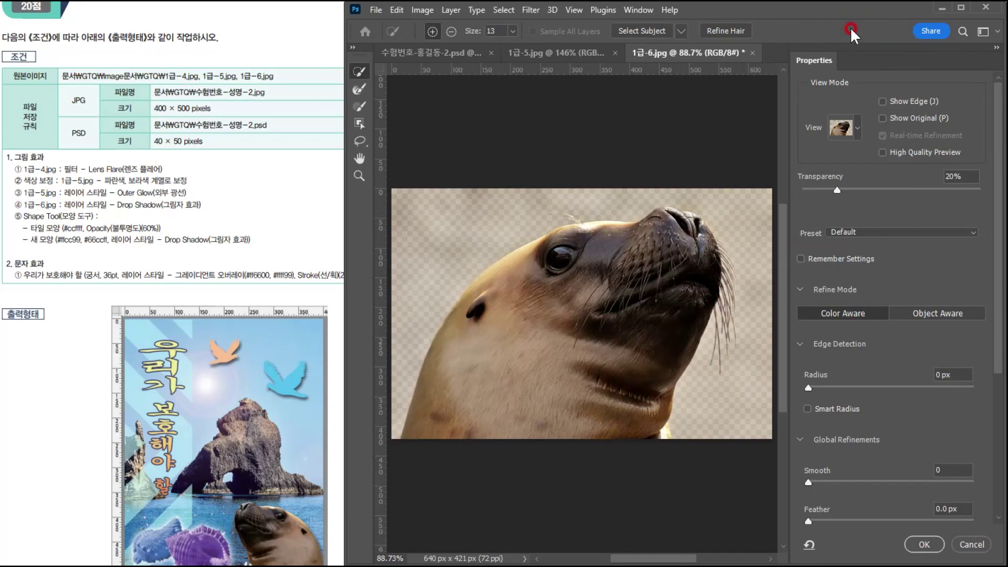
pyautogui.click(858, 128)
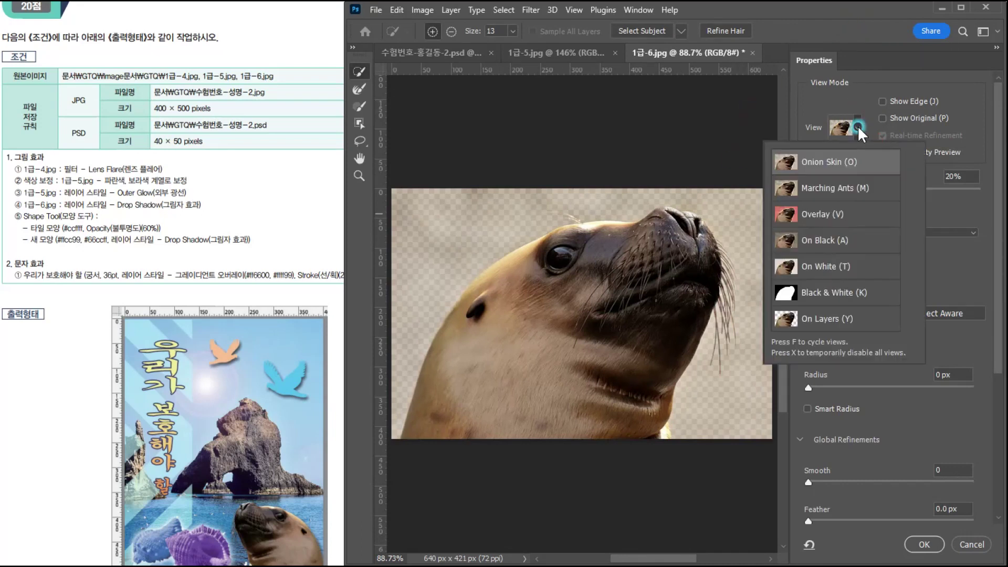
pyautogui.click(812, 221)
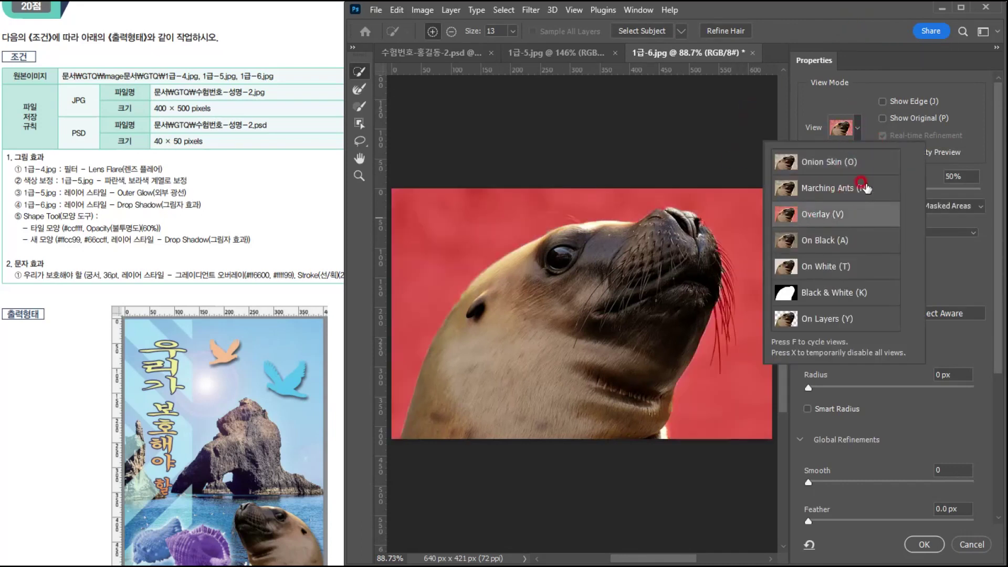
pyautogui.click(825, 94)
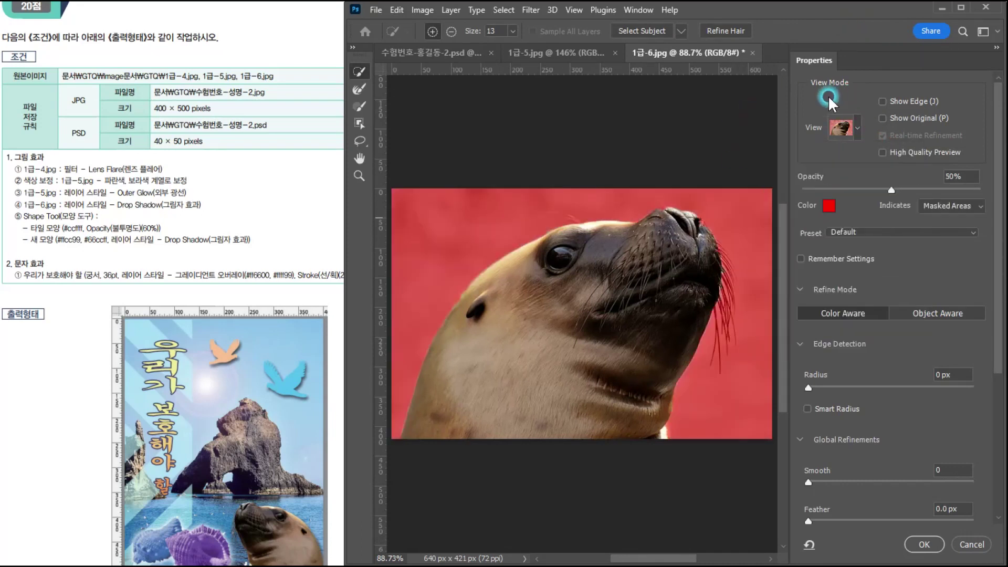
pyautogui.click(359, 91)
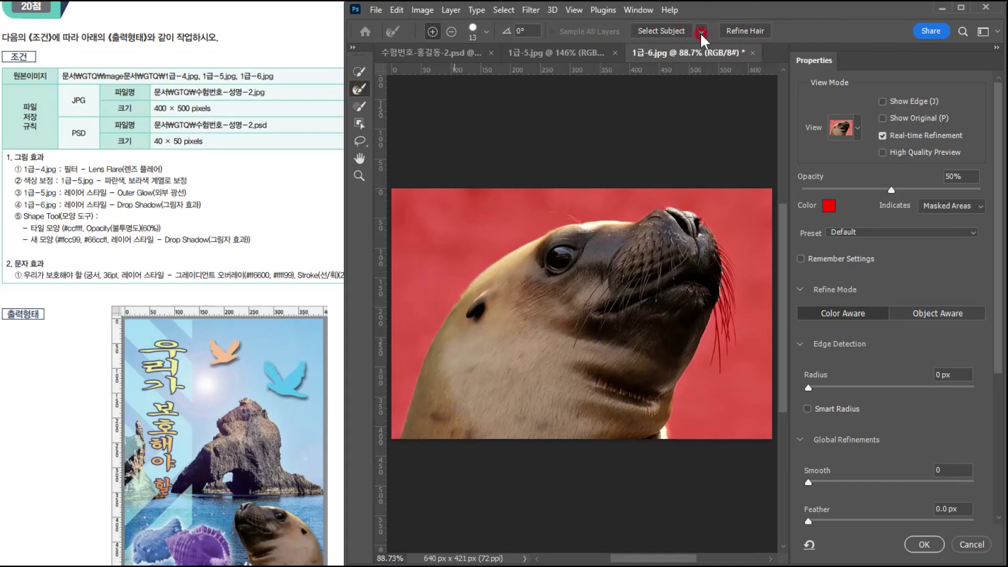
pyautogui.click(359, 90)
pyautogui.moveTo(720, 244)
pyautogui.mouseDown()
pyautogui.moveTo(732, 298)
pyautogui.moveTo(723, 251)
pyautogui.moveTo(733, 269)
pyautogui.moveTo(723, 254)
pyautogui.moveTo(713, 363)
pyautogui.moveTo(720, 304)
pyautogui.moveTo(723, 343)
pyautogui.moveTo(726, 311)
pyautogui.moveTo(732, 343)
pyautogui.moveTo(723, 247)
pyautogui.mouseUp()
pyautogui.moveTo(600, 226); pyautogui.dragTo(547, 198)
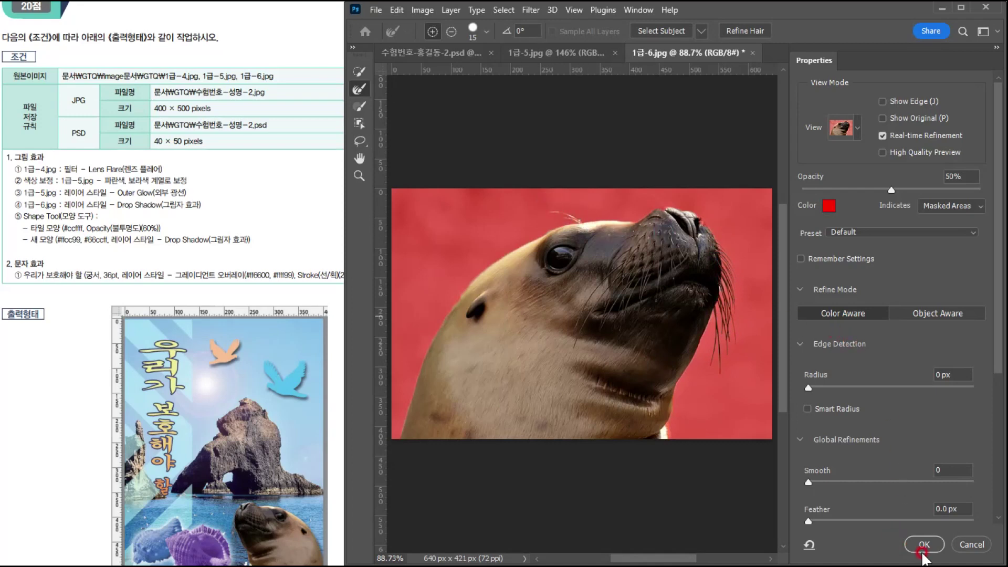
pyautogui.click(924, 545)
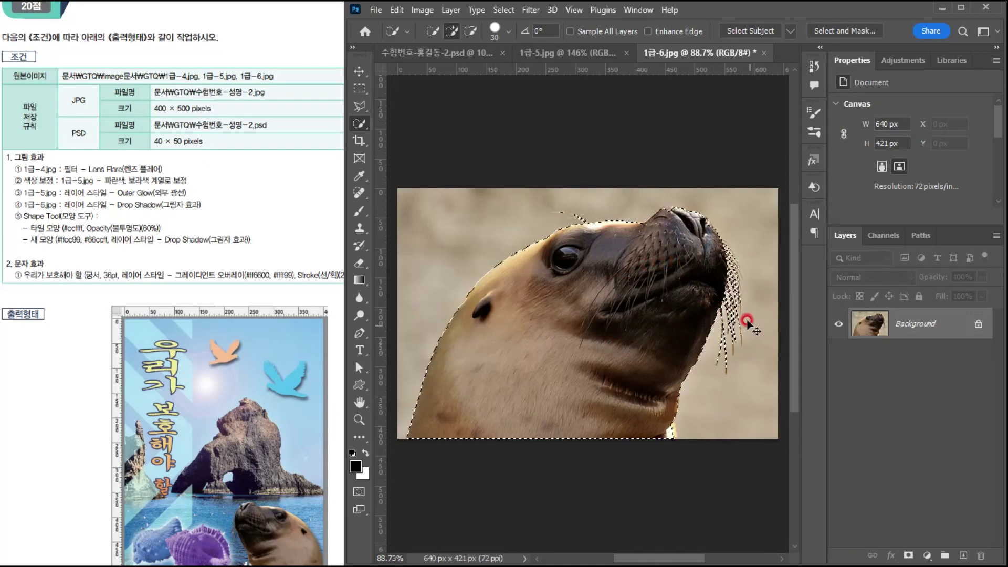
# Bring the selected sea lion into the poster document and scale it to 33.70% in the picture's lower-right corner
pyautogui.moveTo(434, 60); pyautogui.dragTo(659, 244)
pyautogui.hotkey('ctrl', 't')
pyautogui.moveTo(637, 304); pyautogui.dragTo(476, 327)
pyautogui.moveTo(591, 266); pyautogui.dragTo(606, 230)
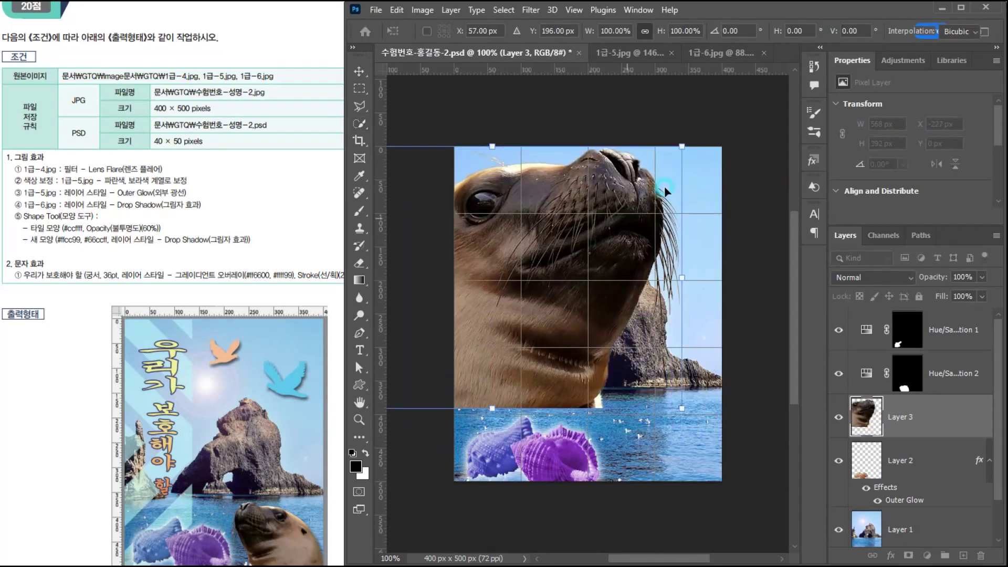
pyautogui.scroll(4, 669, 228)
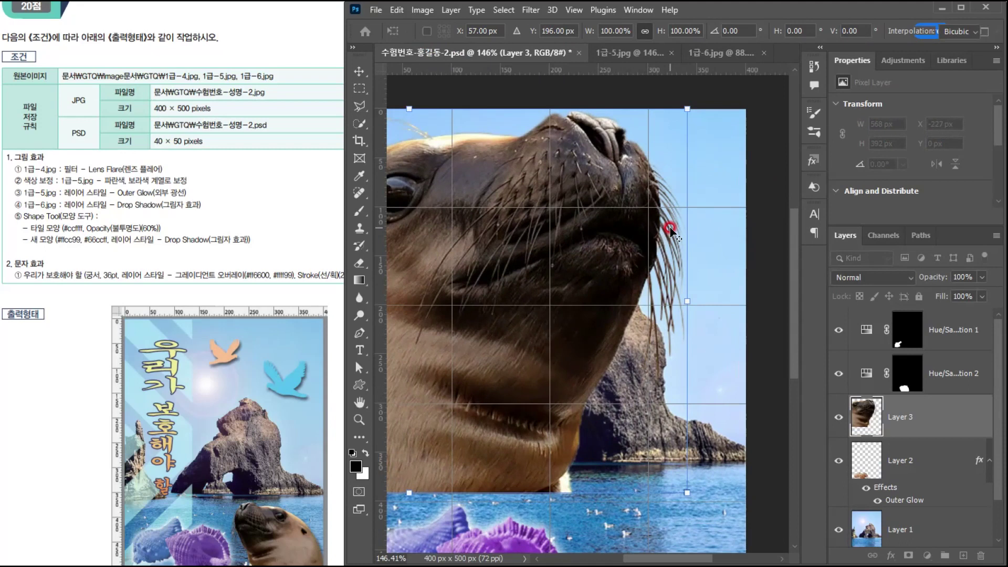
pyautogui.scroll(-4, 670, 228)
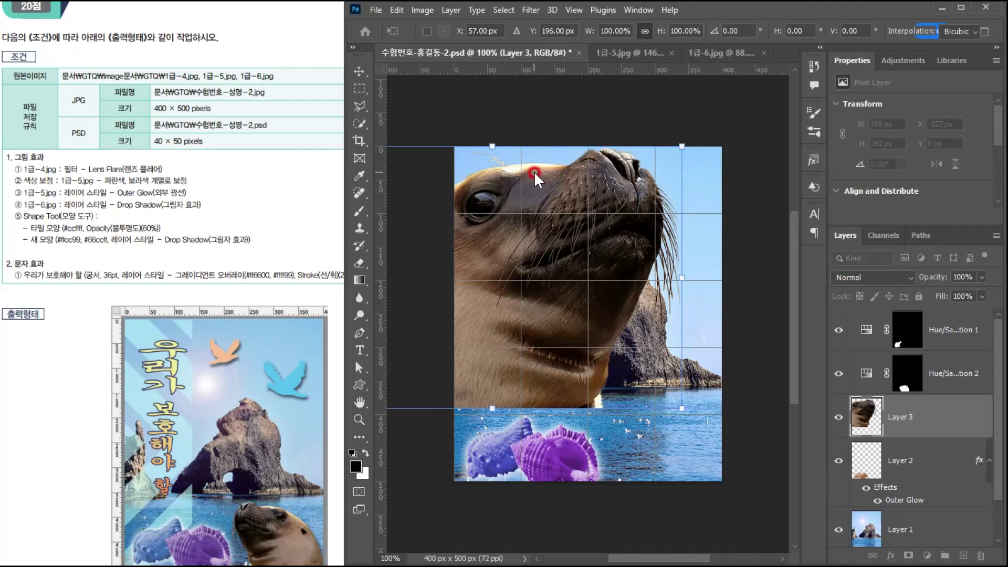
pyautogui.moveTo(681, 147); pyautogui.dragTo(547, 240)
pyautogui.moveTo(488, 265); pyautogui.dragTo(663, 344)
pyautogui.moveTo(477, 319); pyautogui.dragTo(592, 388)
# Flip the sea lion horizontally and nudge it slightly down and to the right
pyautogui.rightClick(640, 460)
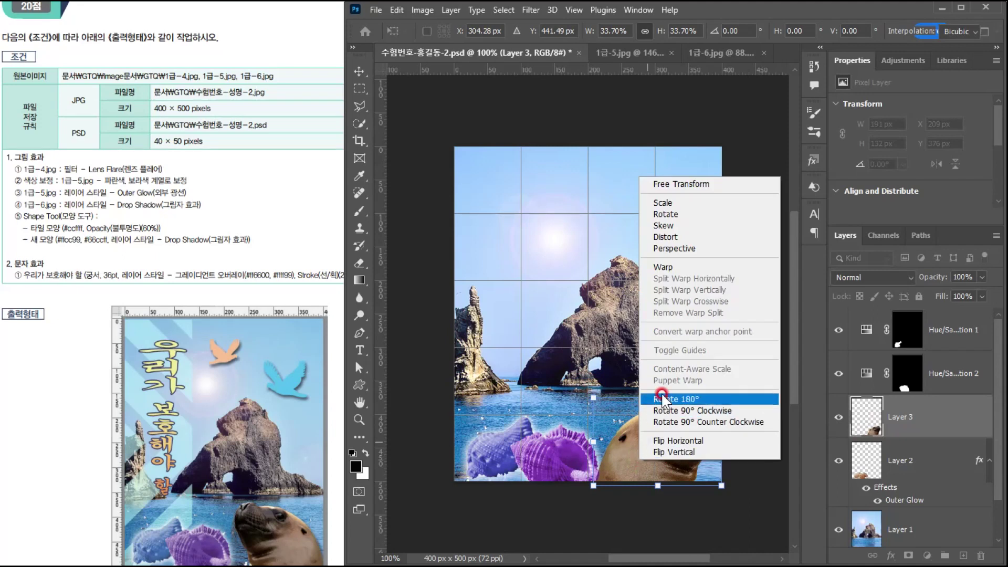
pyautogui.click(669, 441)
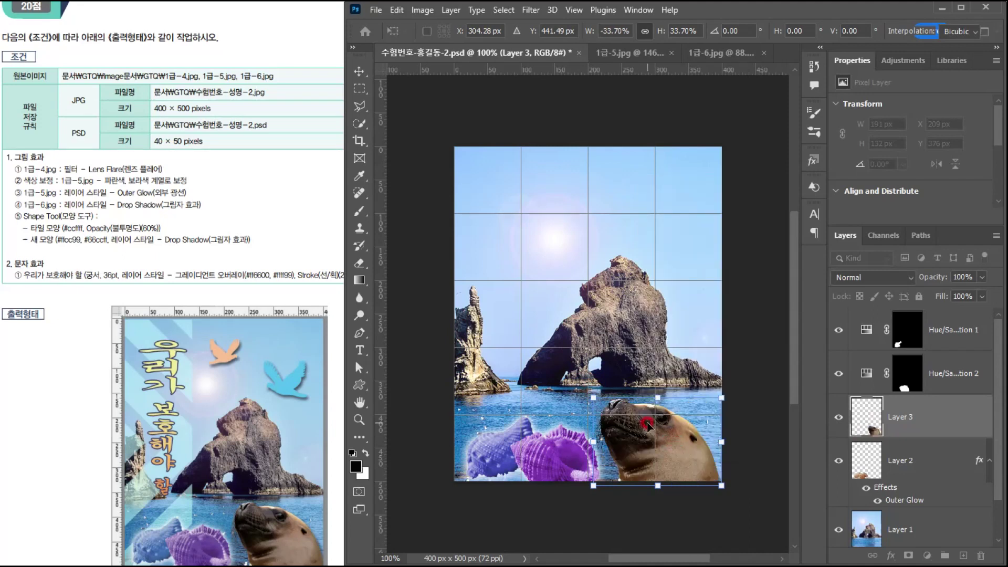
pyautogui.press('Down')
pyautogui.press('Right')
pyautogui.press('Right')
pyautogui.press('Right')
pyautogui.press('Right')
pyautogui.press('Right')
pyautogui.press('Right')
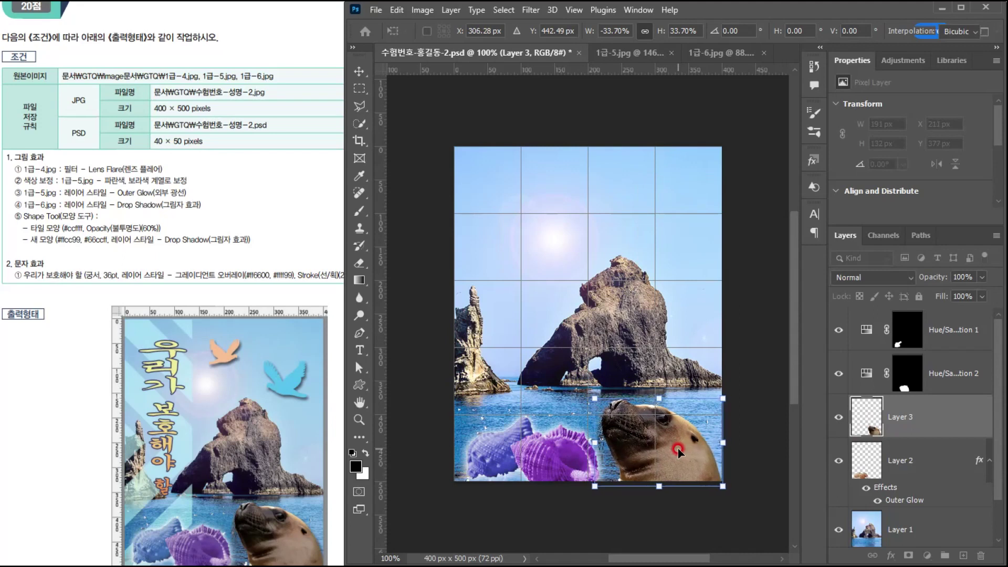
# Enlarge the sea lion to about 35% and shift it slightly left to X 201 px
pyautogui.moveTo(598, 398); pyautogui.dragTo(589, 393)
pyautogui.press('Return')
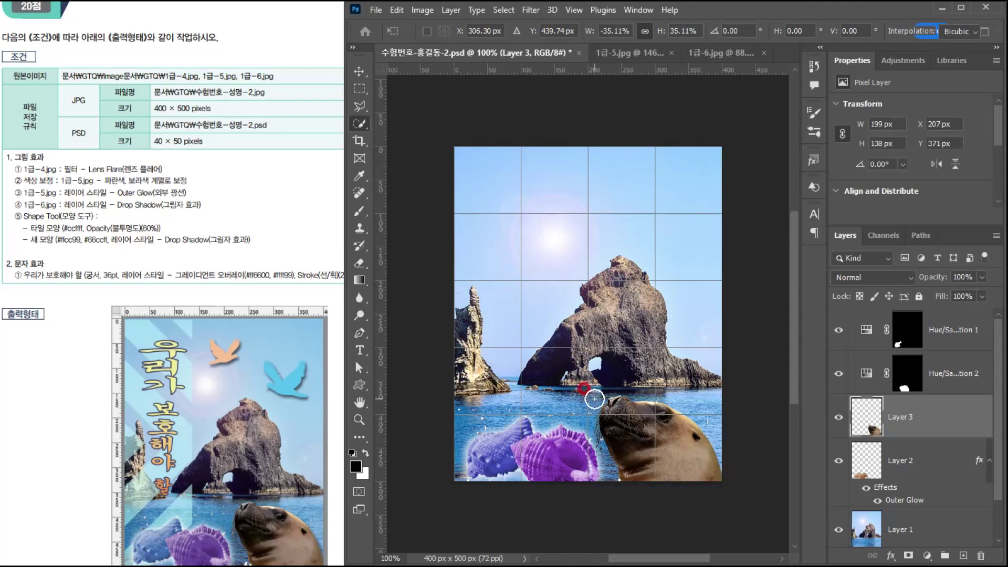
pyautogui.press('w')
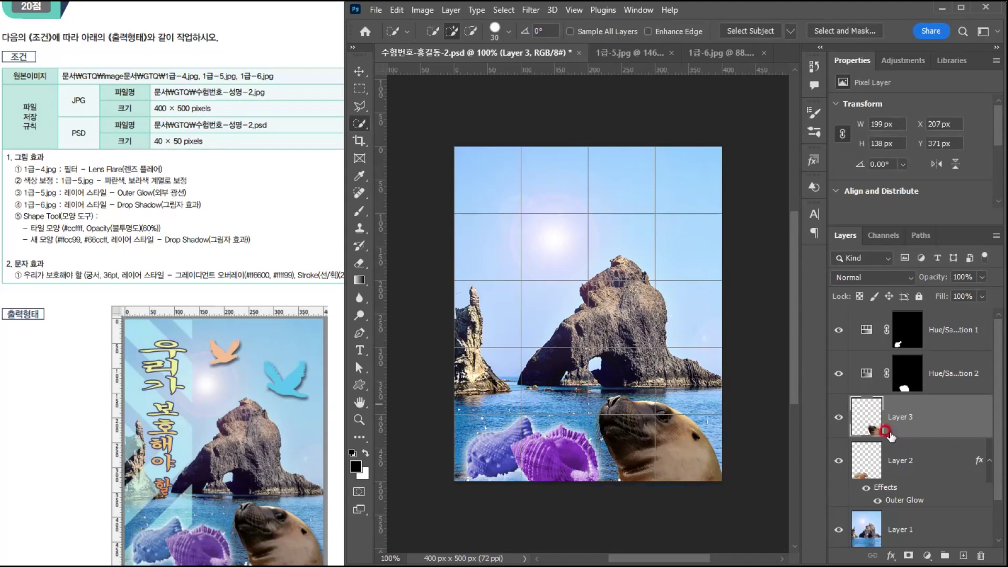
pyautogui.click(362, 72)
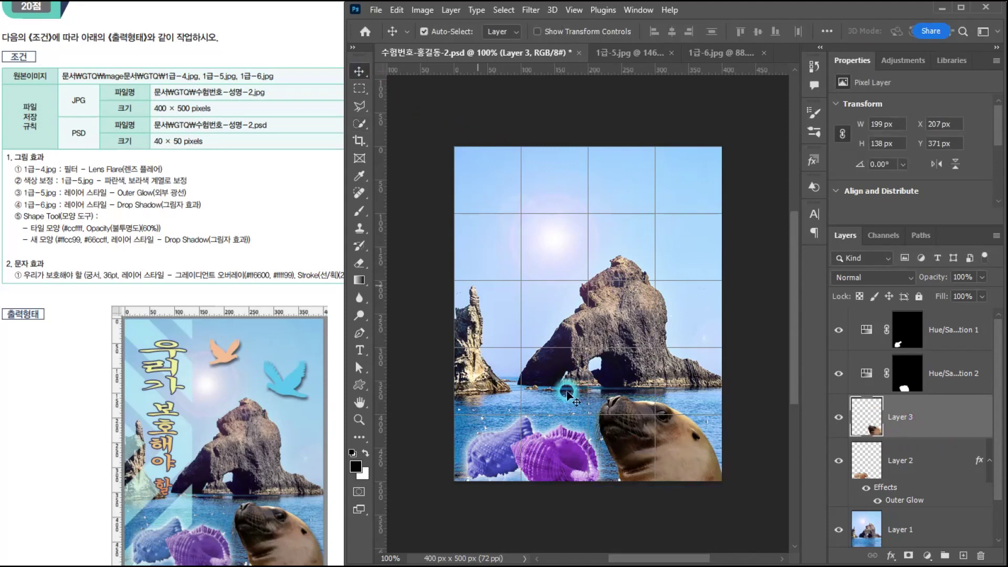
pyautogui.moveTo(676, 470)
pyautogui.mouseDown()
pyautogui.moveTo(549, 471)
pyautogui.moveTo(704, 471)
pyautogui.moveTo(685, 475)
pyautogui.mouseUp()
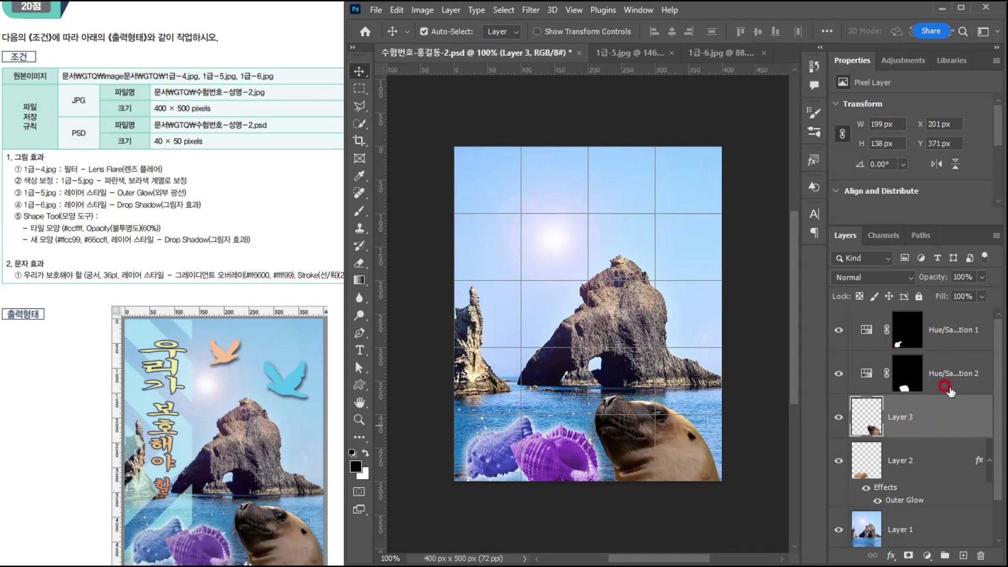
# Move Layer 3 above both Hue/Saturation layers and apply a Drop Shadow with a 120° angle to it
pyautogui.moveTo(943, 417); pyautogui.dragTo(927, 318)
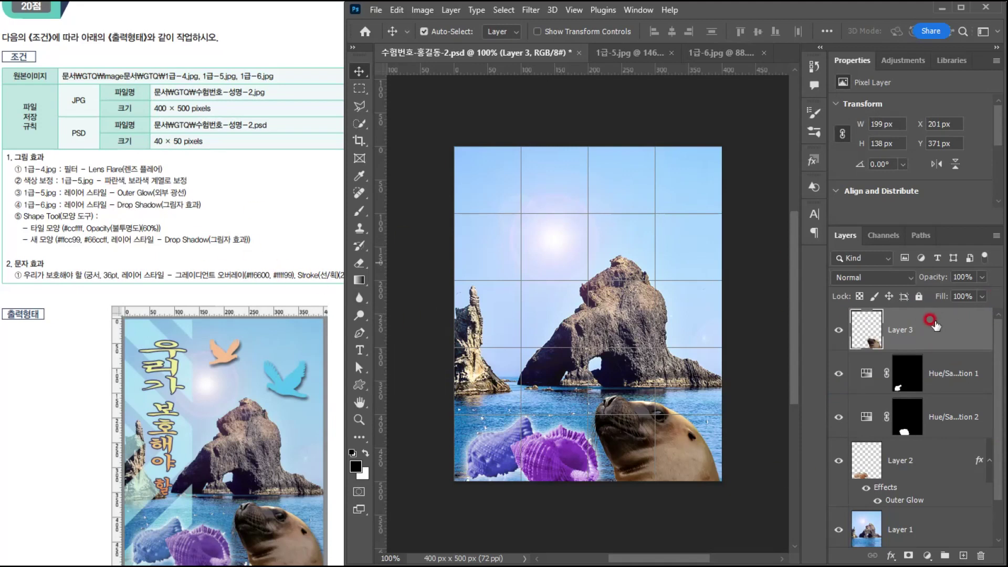
pyautogui.click(891, 555)
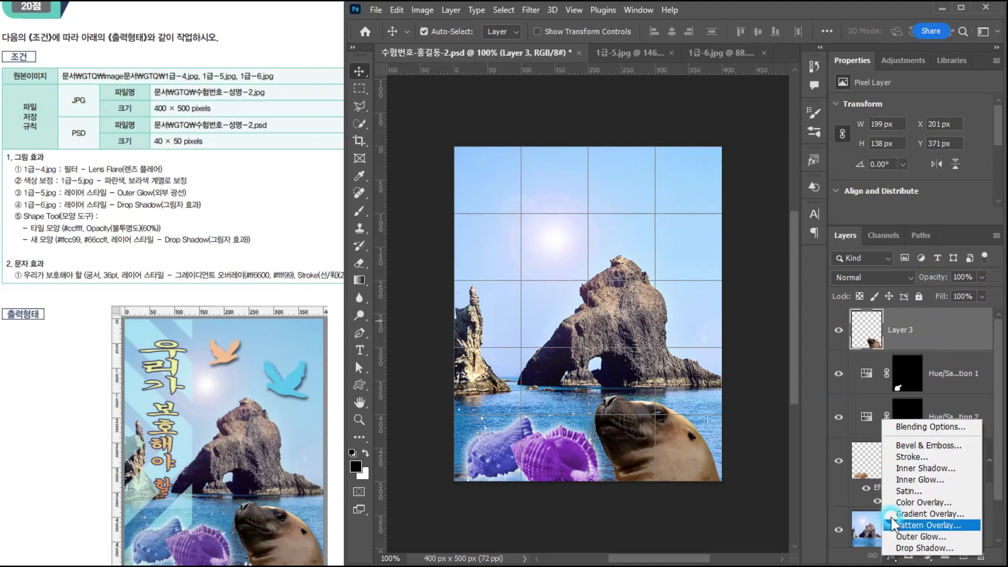
pyautogui.click(925, 547)
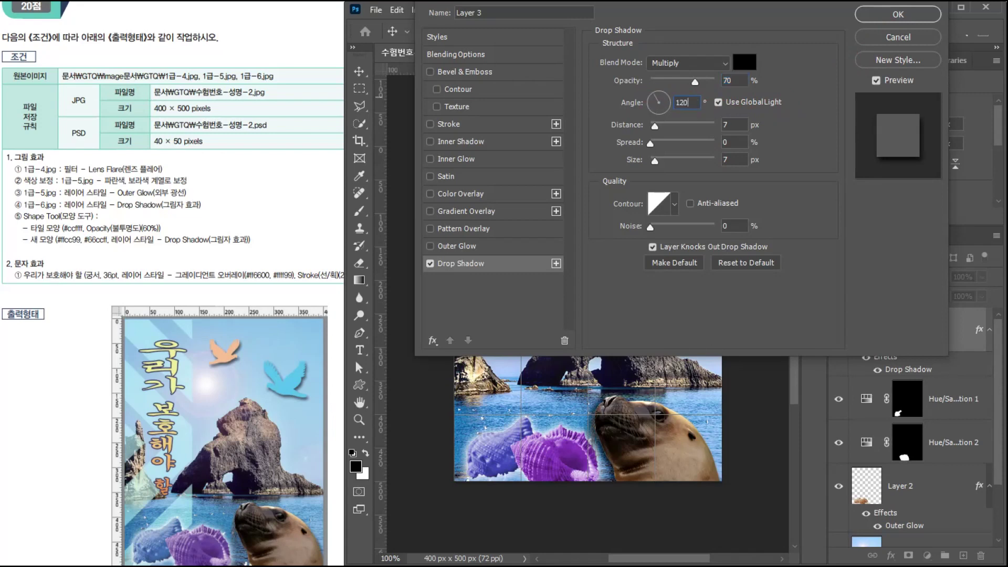
pyautogui.press('Return')
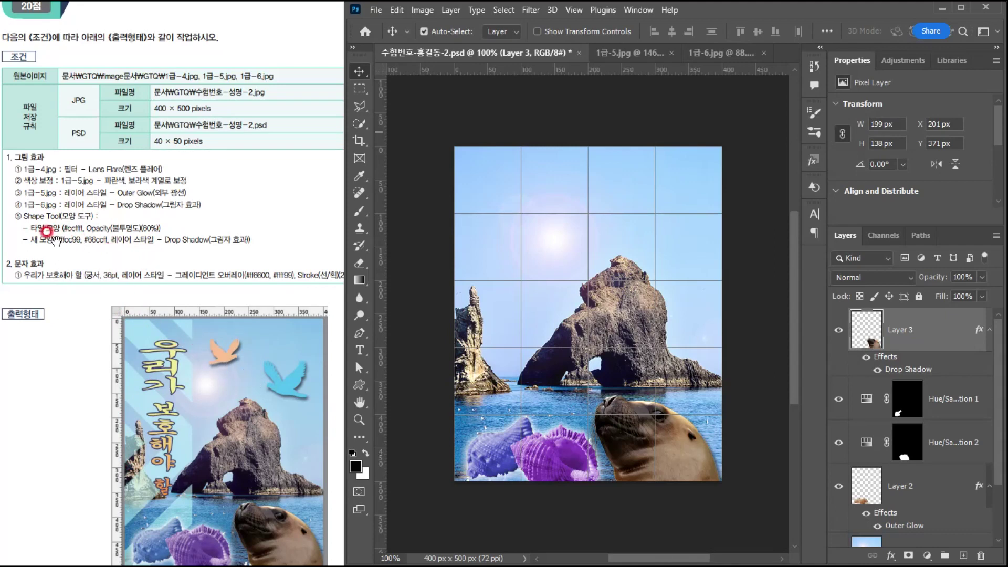
# Draw the zigzag tile custom shape from the legacy Tiles set, about 402 × 103 px, across the middle of the picture
pyautogui.click(46, 247)
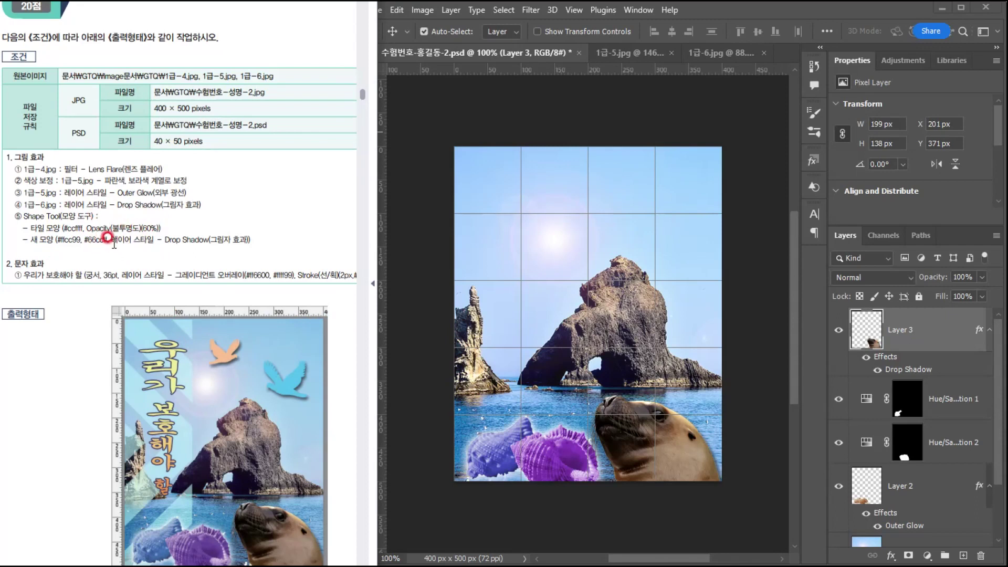
pyautogui.click(714, 9)
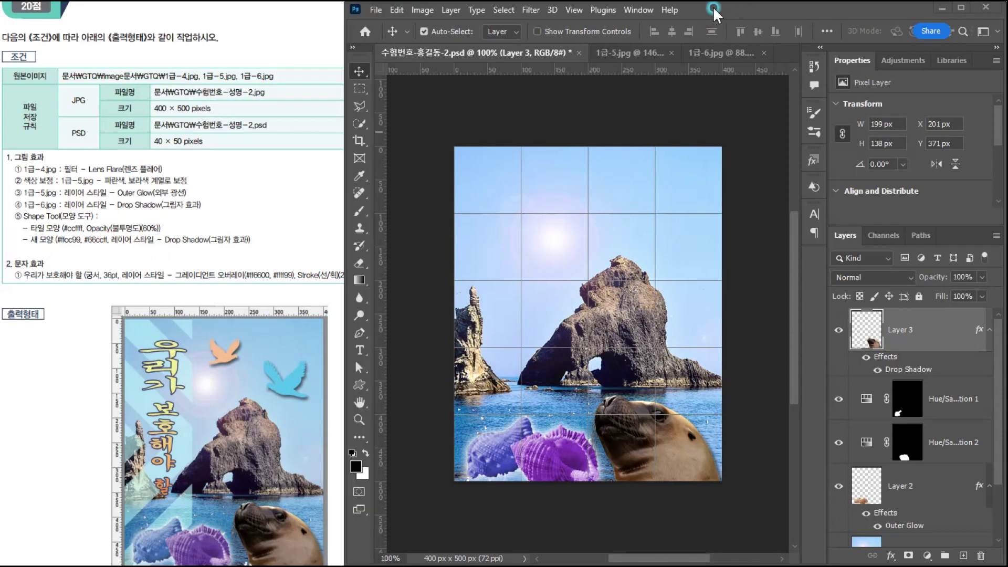
pyautogui.moveTo(360, 388); pyautogui.dragTo(410, 447)
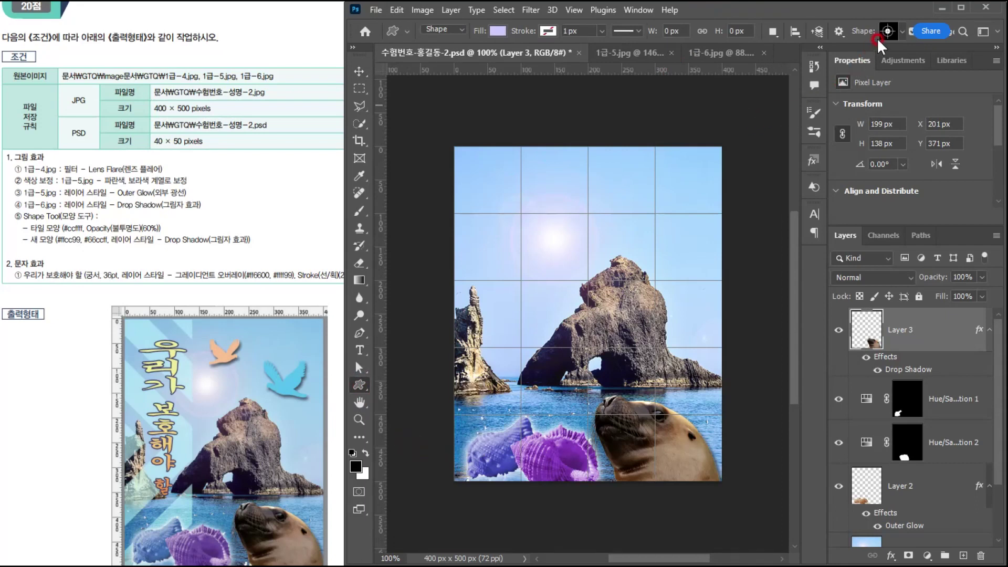
pyautogui.click(900, 28)
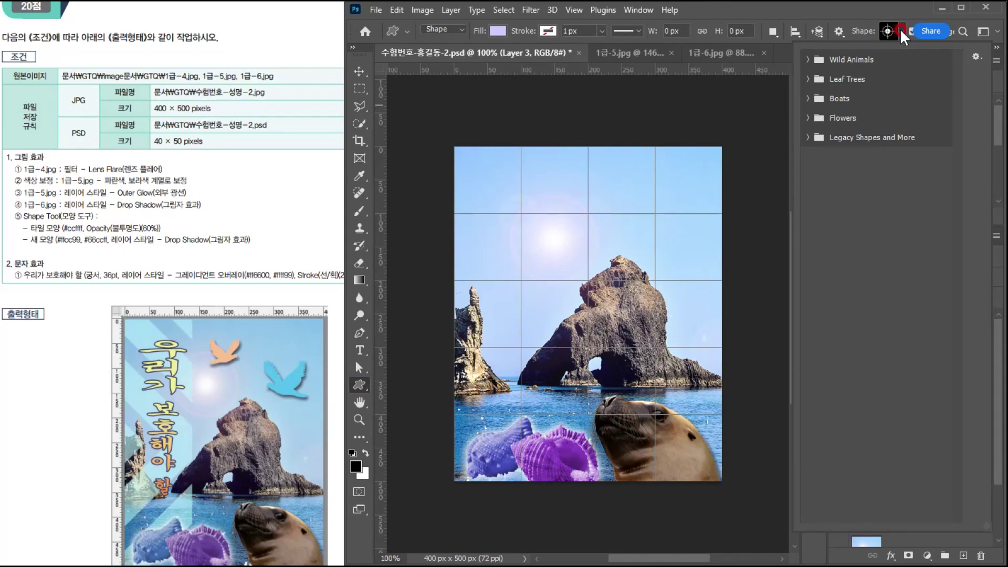
pyautogui.click(815, 138)
pyautogui.click(807, 138)
pyautogui.click(817, 176)
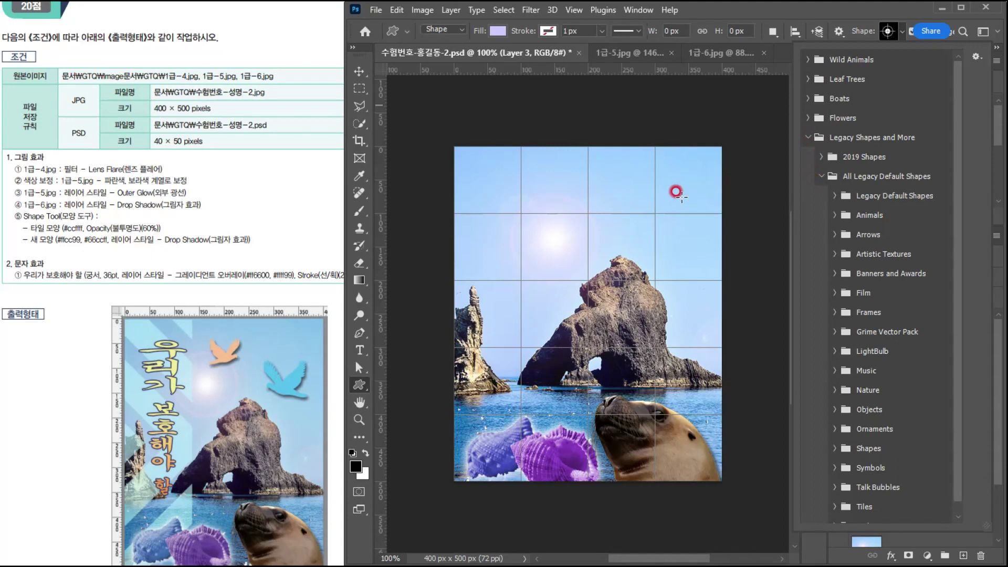
pyautogui.scroll(-1, 862, 328)
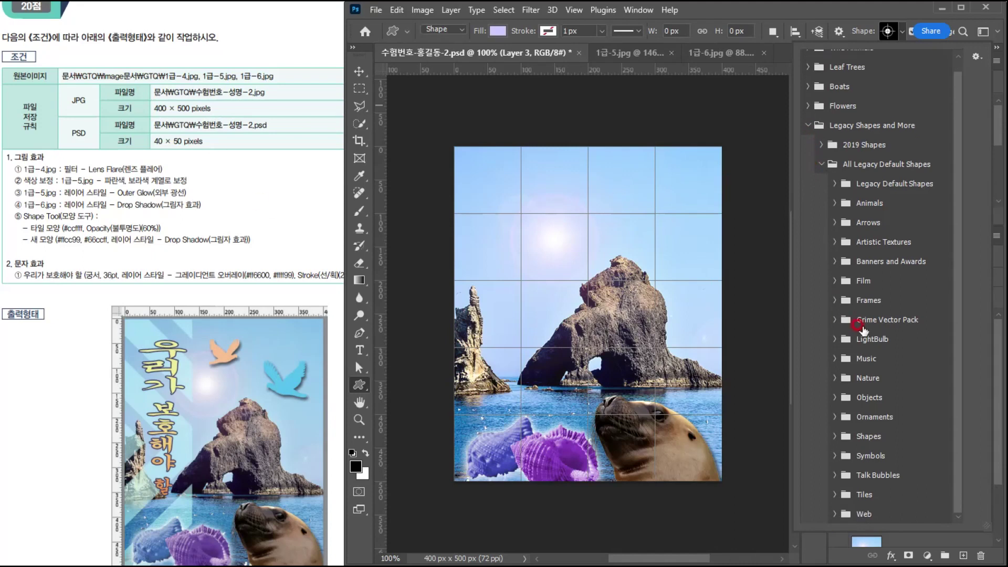
pyautogui.click(831, 491)
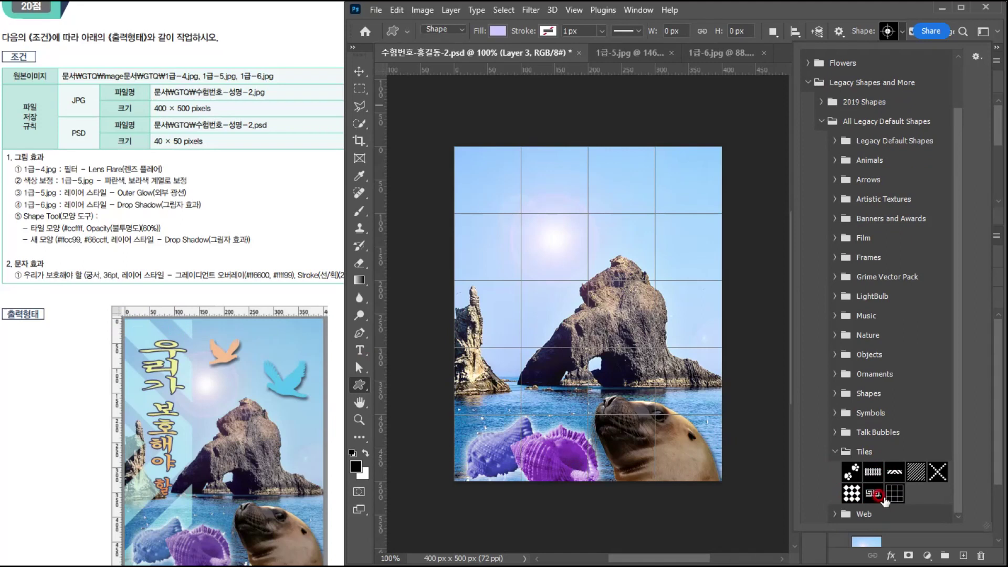
pyautogui.doubleClick(893, 473)
pyautogui.moveTo(482, 271); pyautogui.dragTo(751, 340)
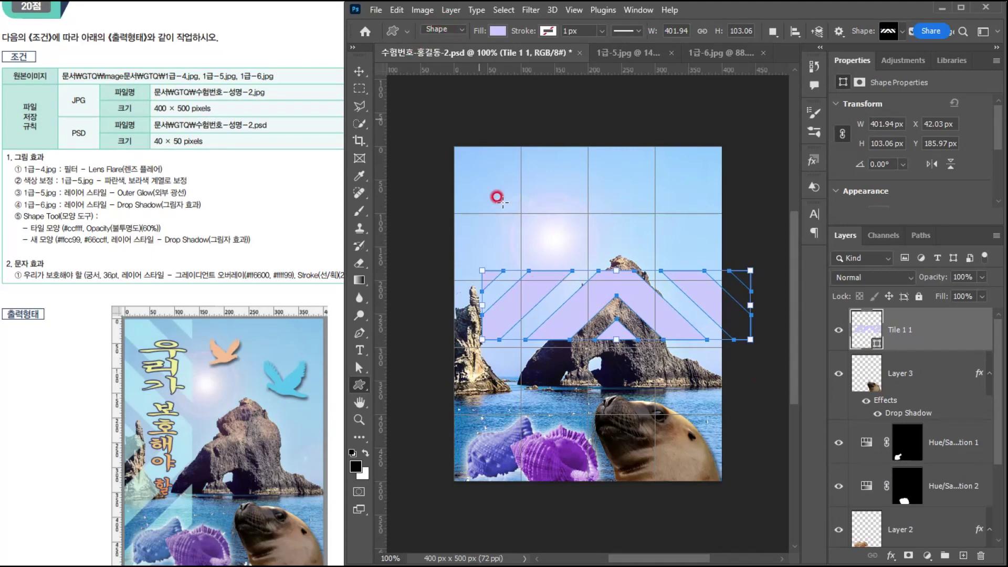
pyautogui.click(434, 27)
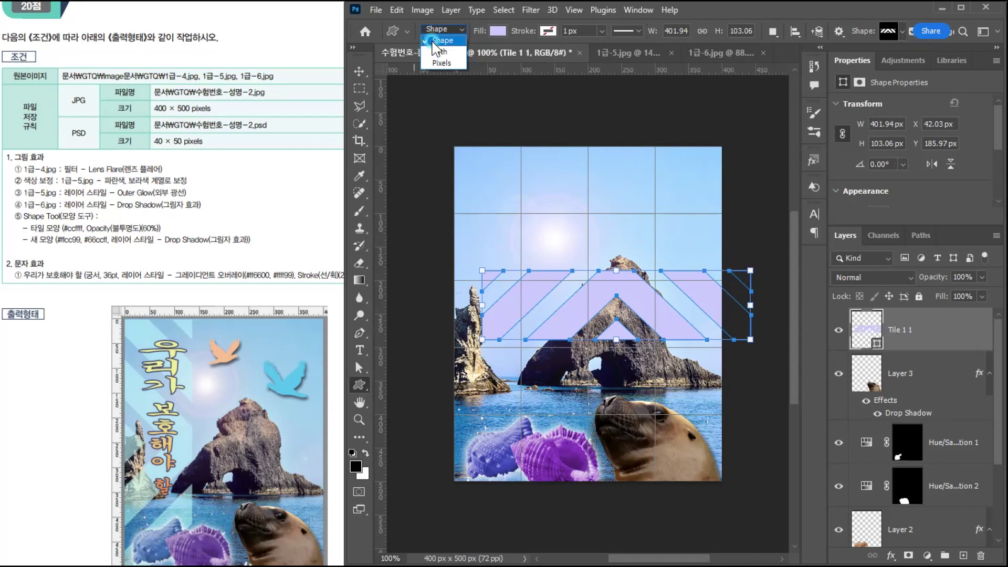
pyautogui.click(441, 40)
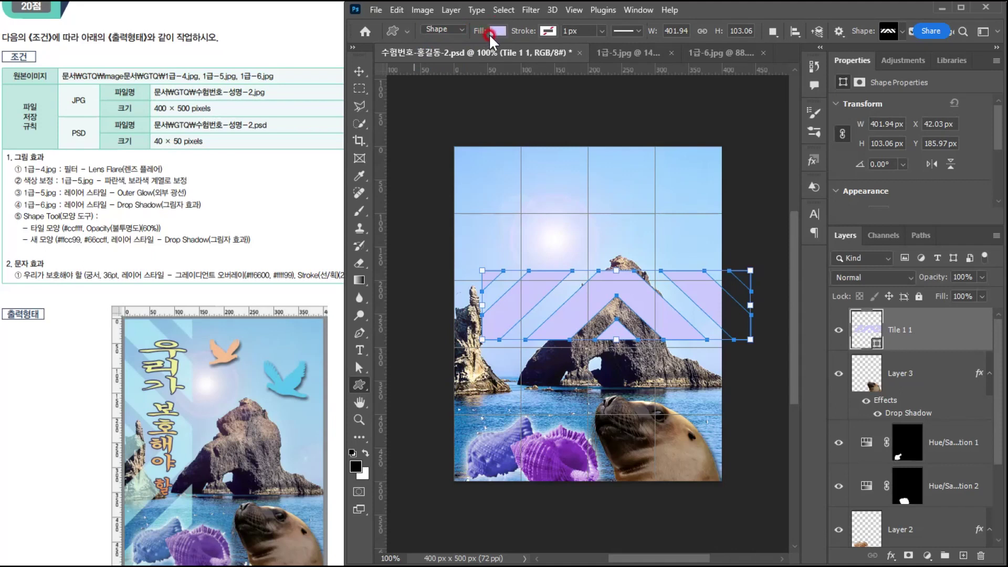
pyautogui.click(545, 30)
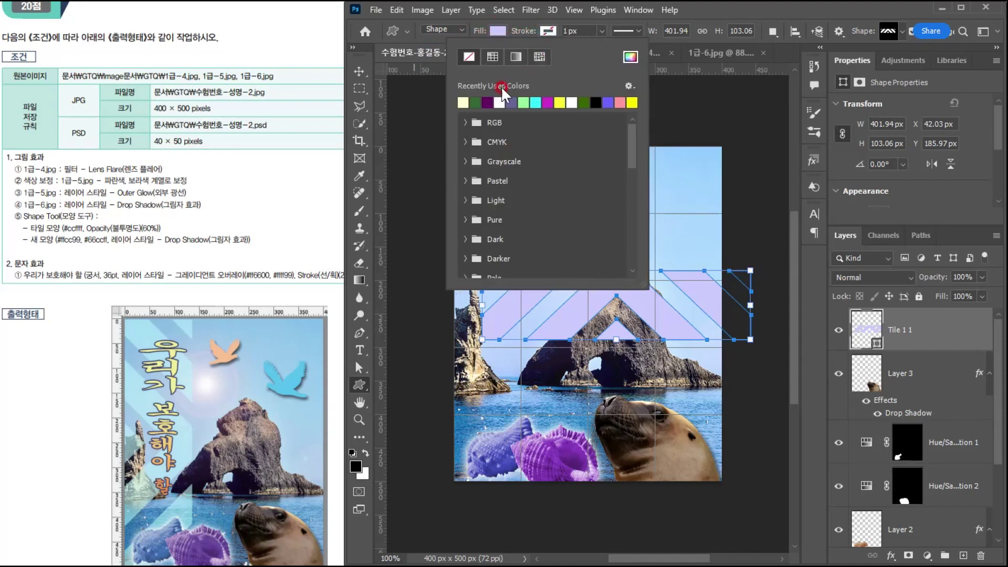
pyautogui.click(551, 31)
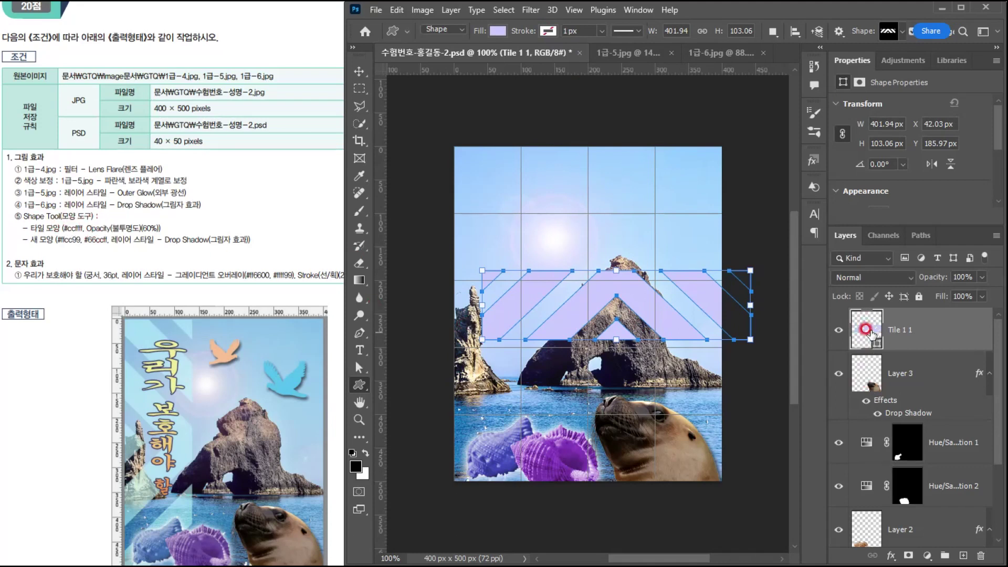
pyautogui.click(497, 32)
pyautogui.click(577, 56)
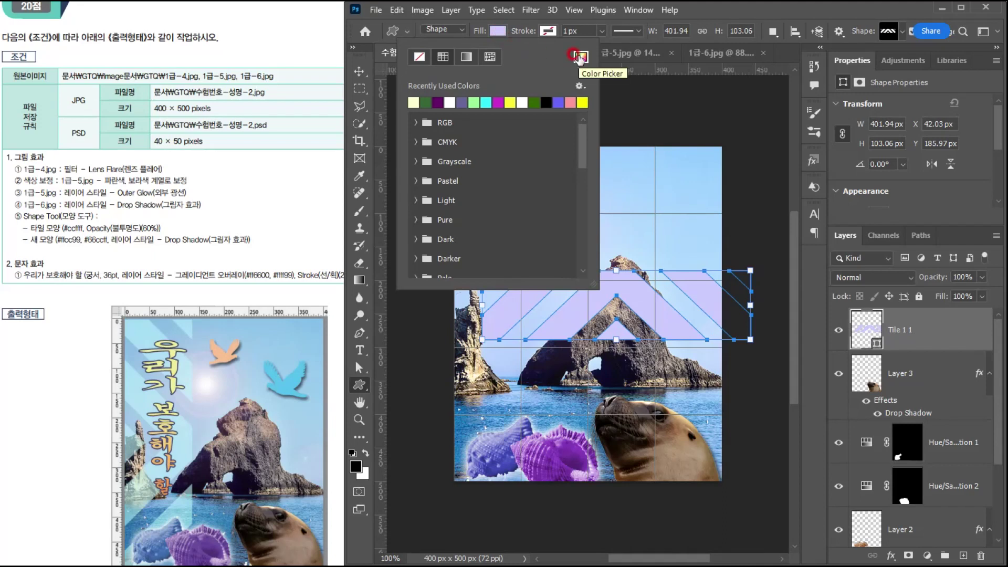
pyautogui.click(710, 12)
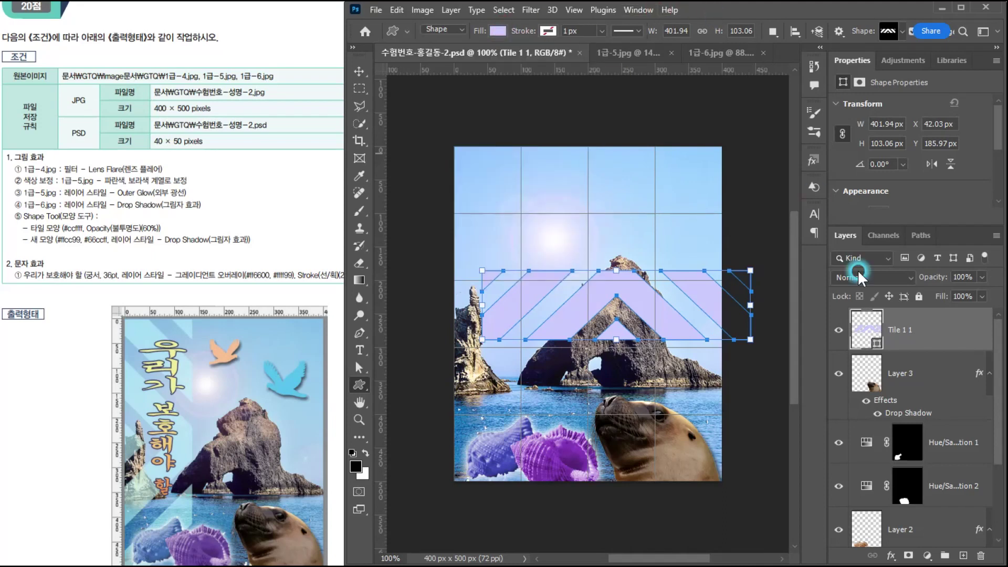
# Set the tile shape's fill colour to #ccffff
pyautogui.doubleClick(862, 325)
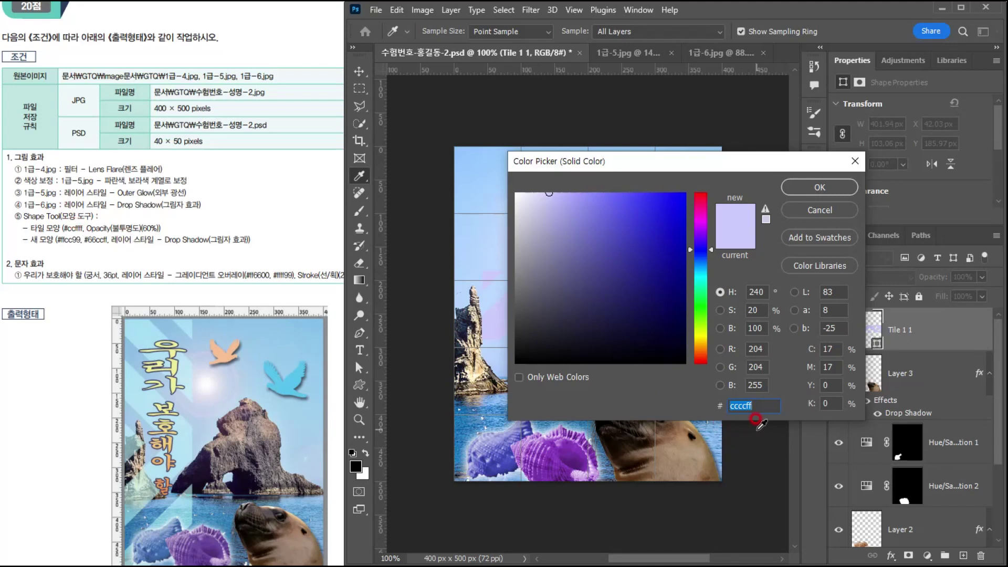
pyautogui.write('cff')
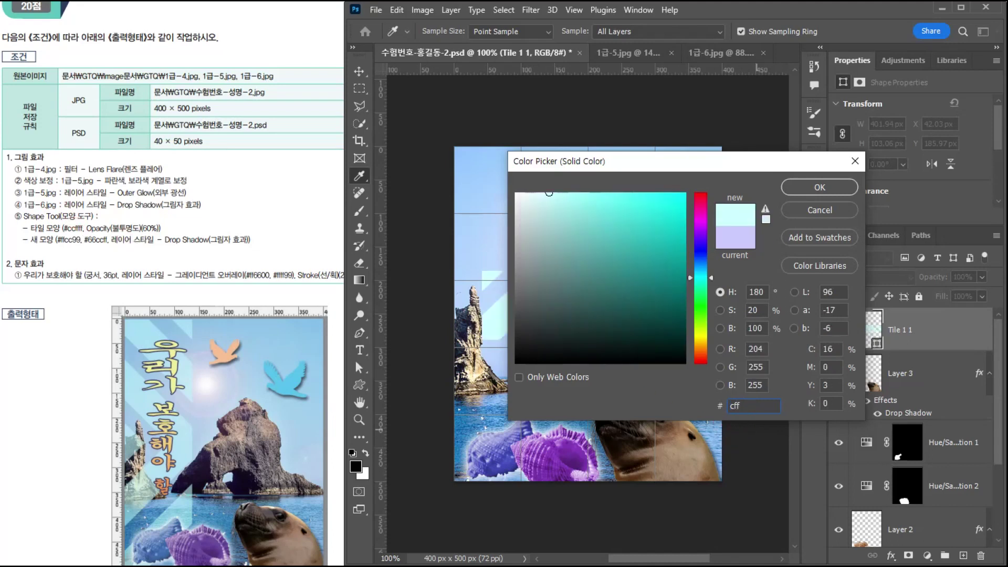
pyautogui.press('Return')
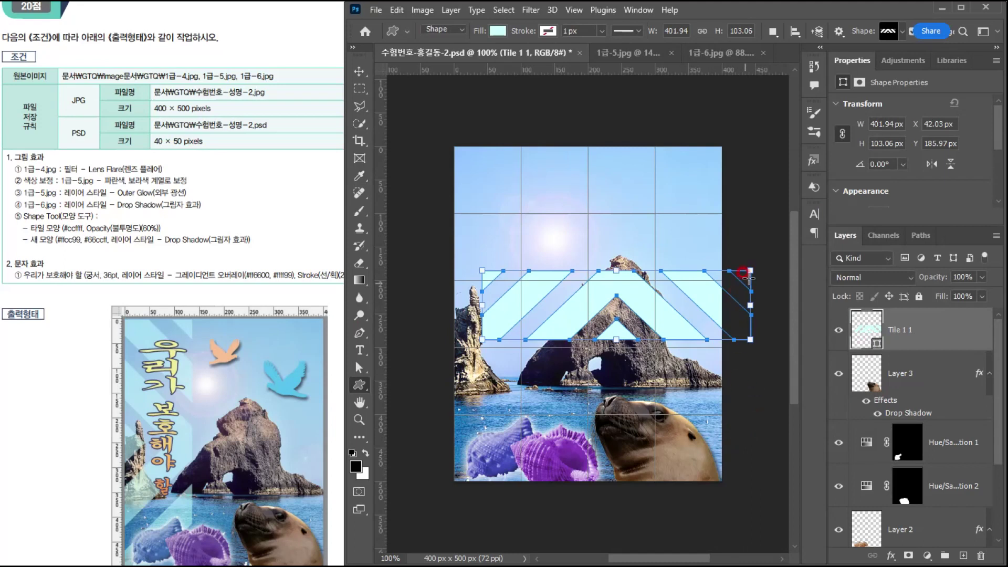
# Rotate the tile shape 90° to stand vertically and move it into the picture's upper-left corner
pyautogui.moveTo(756, 264); pyautogui.dragTo(644, 436)
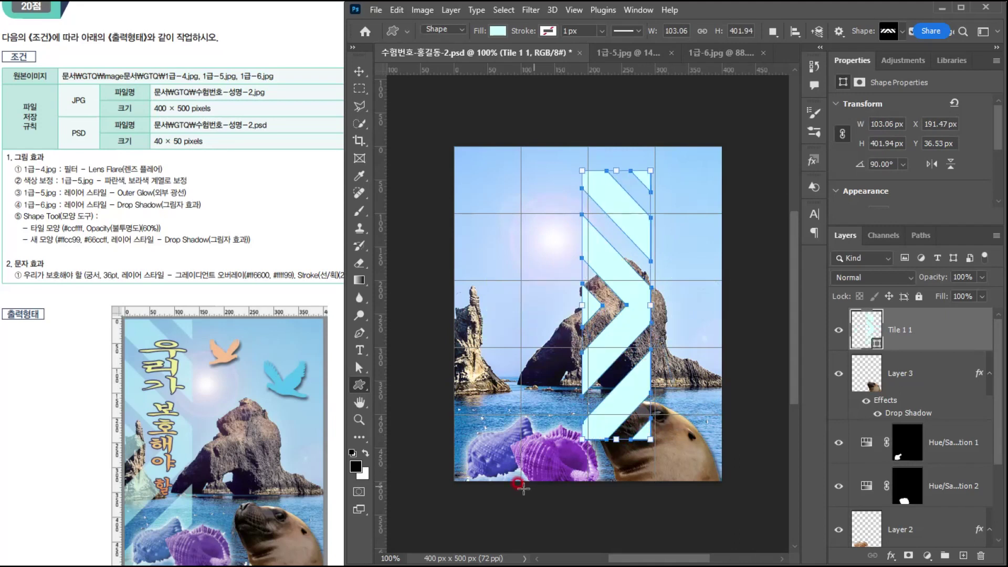
pyautogui.click(359, 71)
pyautogui.moveTo(585, 199); pyautogui.dragTo(473, 162)
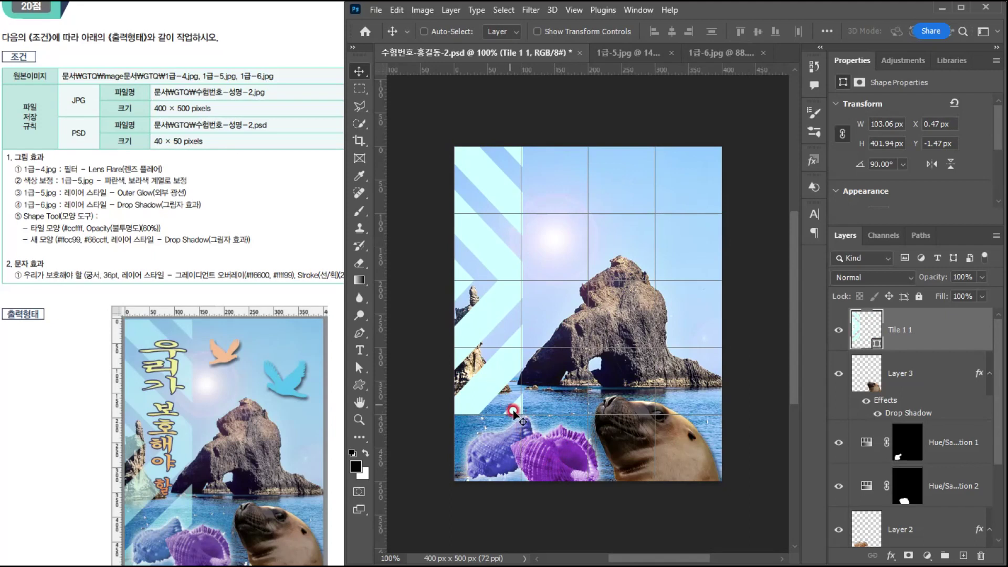
# Enlarge the tile shape proportionally to about 129 × 505 px so it spans the picture's full height along the left edge
pyautogui.hotkey('ctrl', 't')
pyautogui.moveTo(522, 416); pyautogui.dragTo(539, 485)
pyautogui.press('Return')
# Set the tile shape layer's opacity to 60%
pyautogui.click(158, 212)
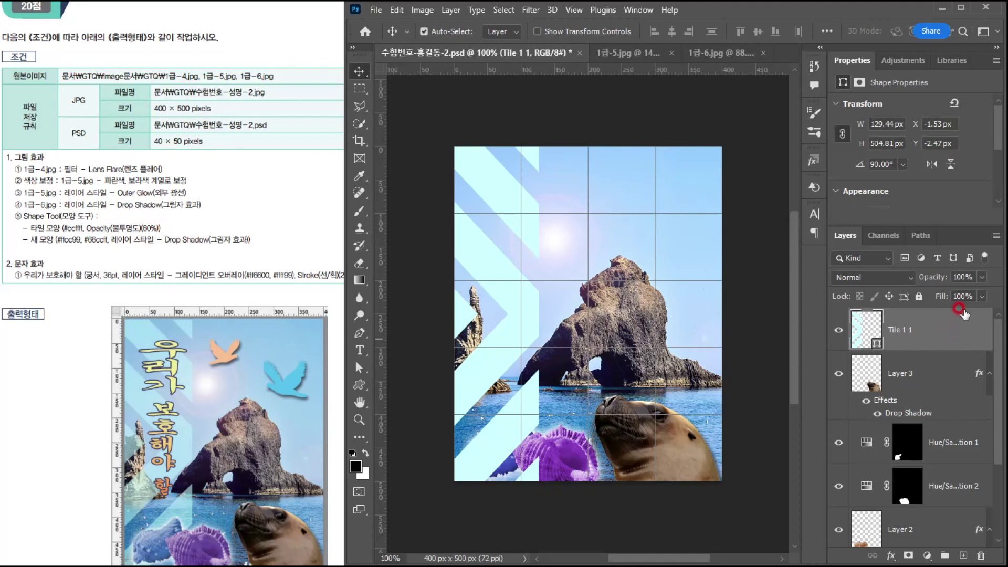
pyautogui.click(956, 282)
pyautogui.write('60')
pyautogui.click(519, 364)
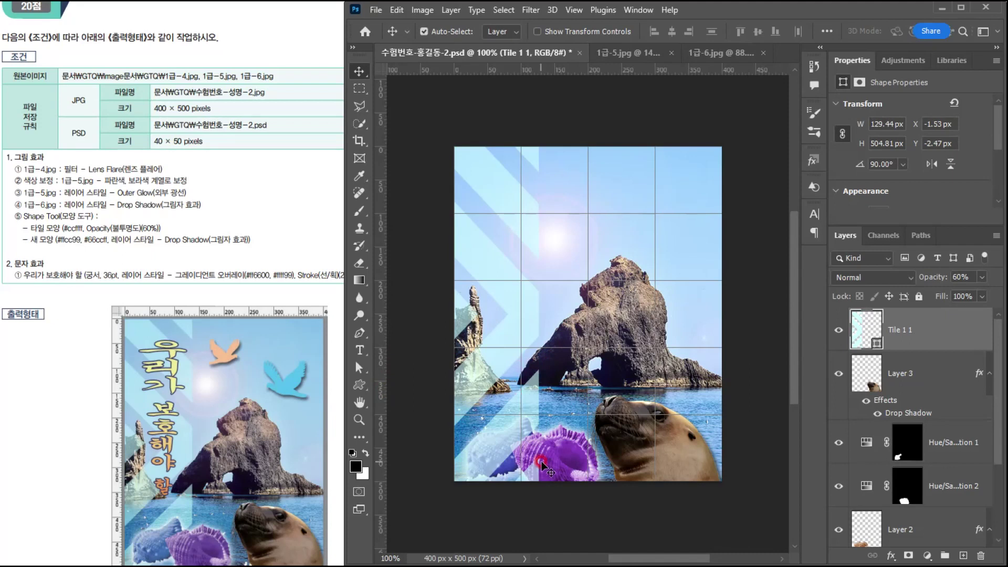
# Move the tile shape layer below the shells' Layer 2 in the layer stack
pyautogui.click(519, 452)
pyautogui.click(546, 448)
pyautogui.moveTo(944, 329); pyautogui.dragTo(906, 531)
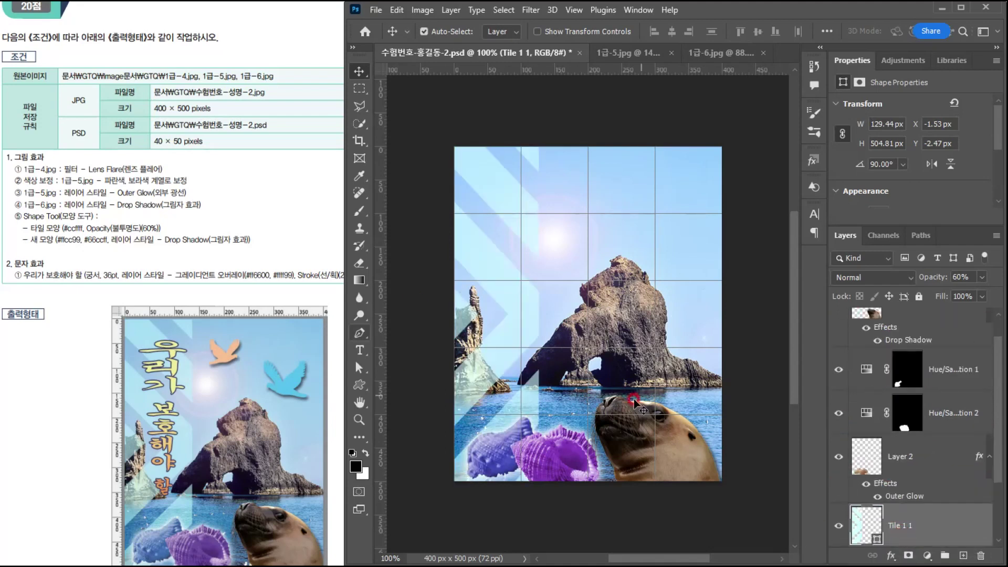
pyautogui.click(253, 391)
pyautogui.click(78, 356)
pyautogui.click(271, 313)
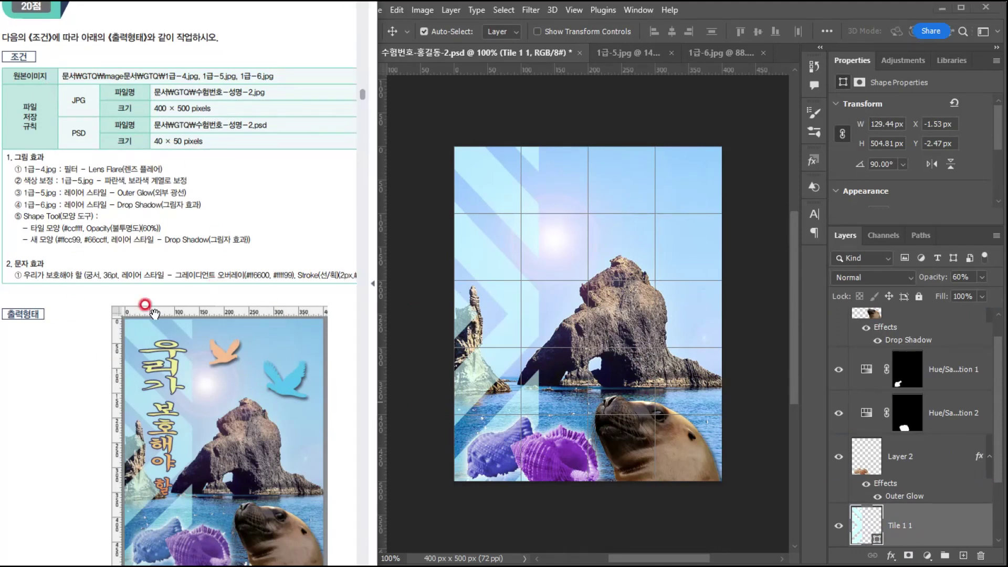
pyautogui.click(501, 161)
# Draw the flying bird custom shape from the legacy Animals set, about 72 × 62 px, in the sky just above the lens flare
pyautogui.click(360, 385)
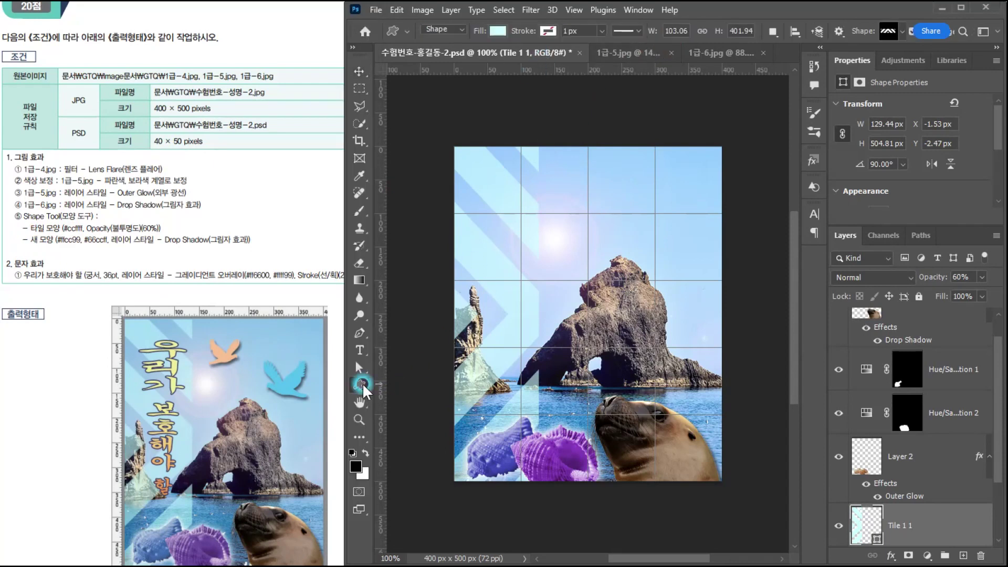
pyautogui.rightClick(363, 384)
pyautogui.click(413, 448)
pyautogui.click(899, 30)
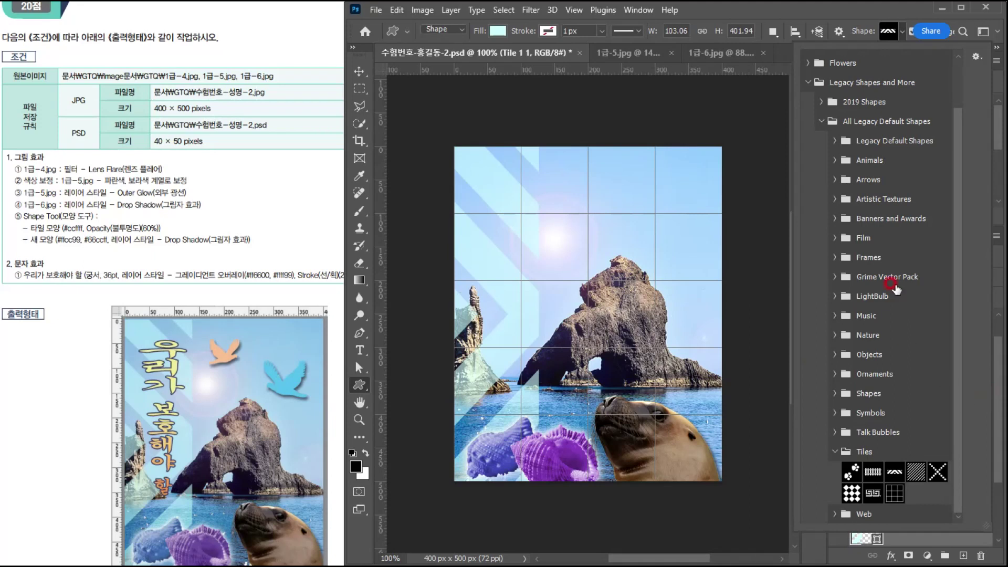
pyautogui.click(835, 159)
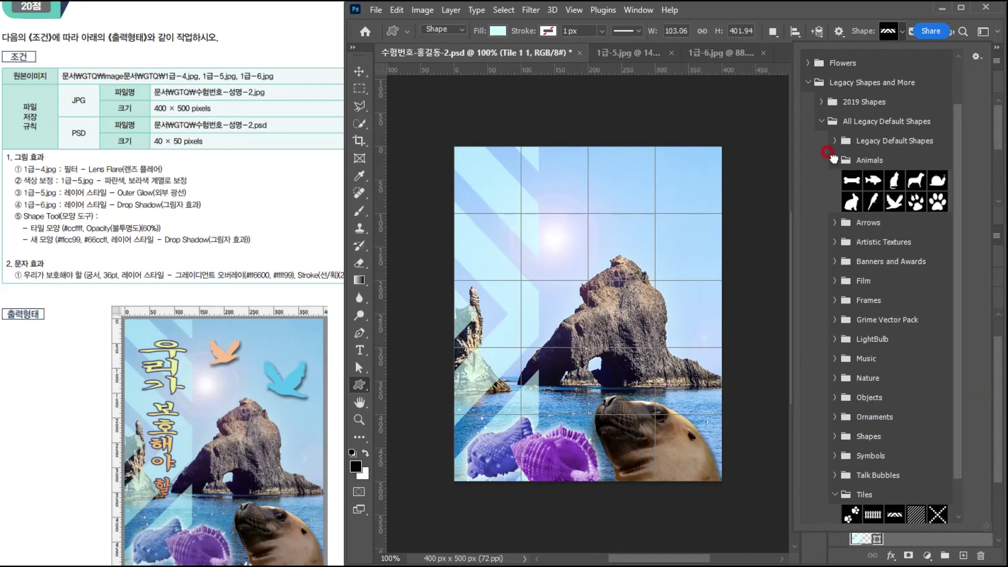
pyautogui.click(891, 200)
pyautogui.click(891, 199)
pyautogui.press('Return')
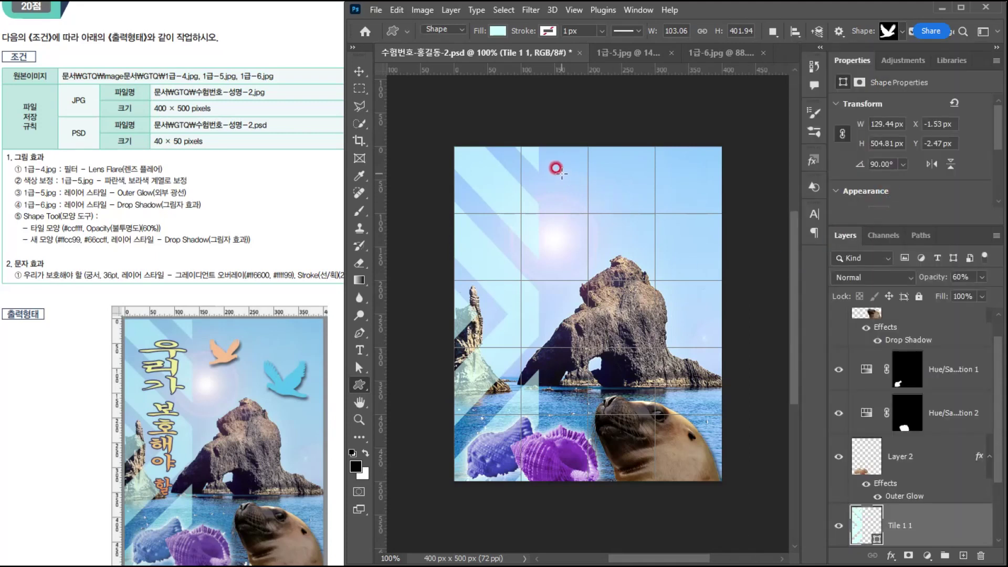
pyautogui.moveTo(559, 171); pyautogui.dragTo(607, 214)
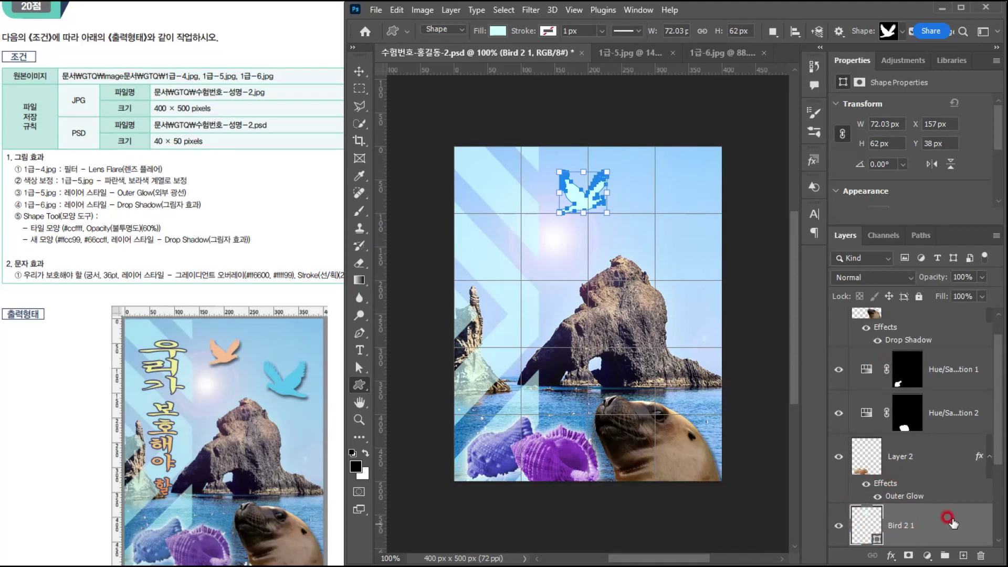
# Move the bird shape layer to the top of the layer stack and set its fill colour to #ffcc99
pyautogui.moveTo(949, 529); pyautogui.dragTo(923, 323)
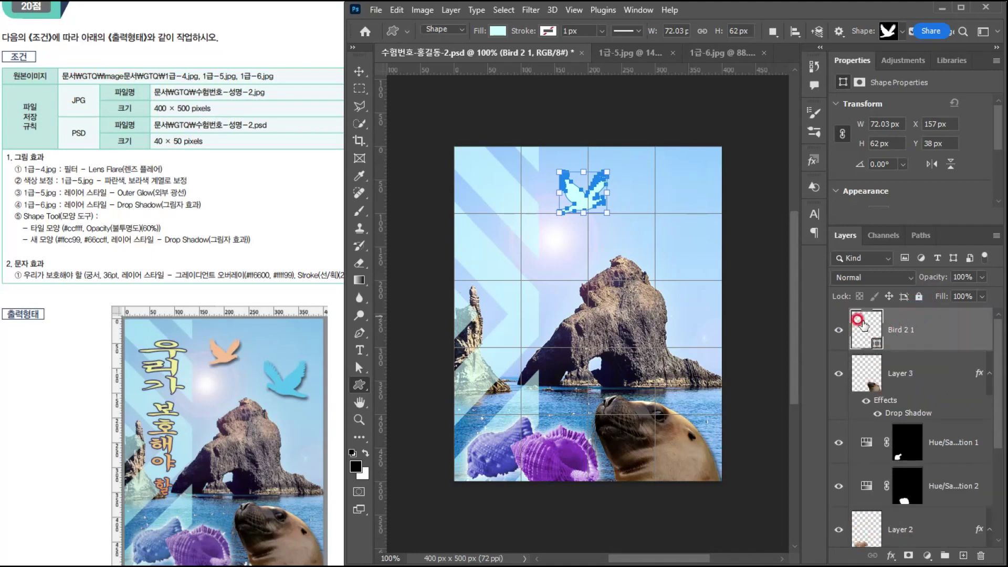
pyautogui.doubleClick(865, 329)
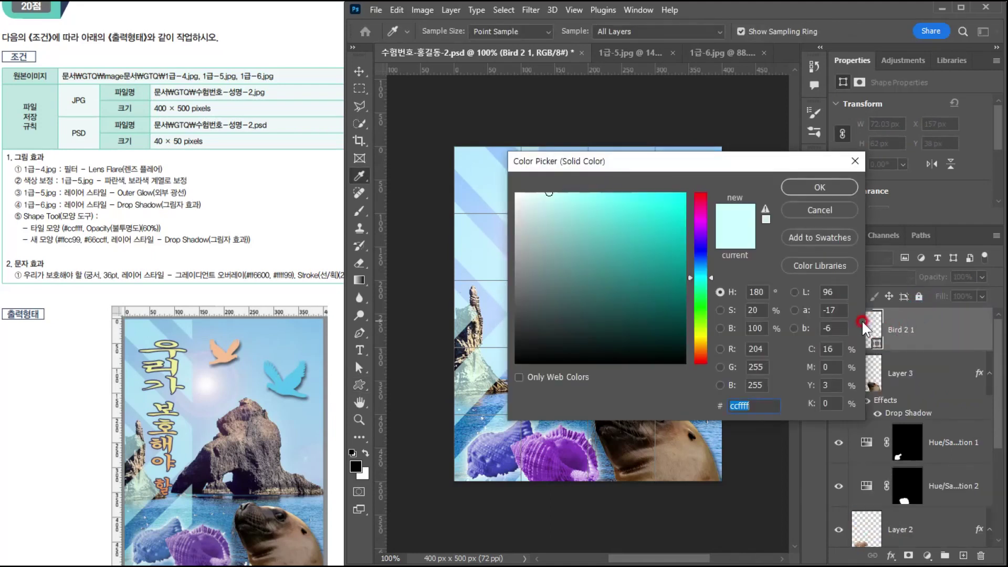
pyautogui.write('fc9')
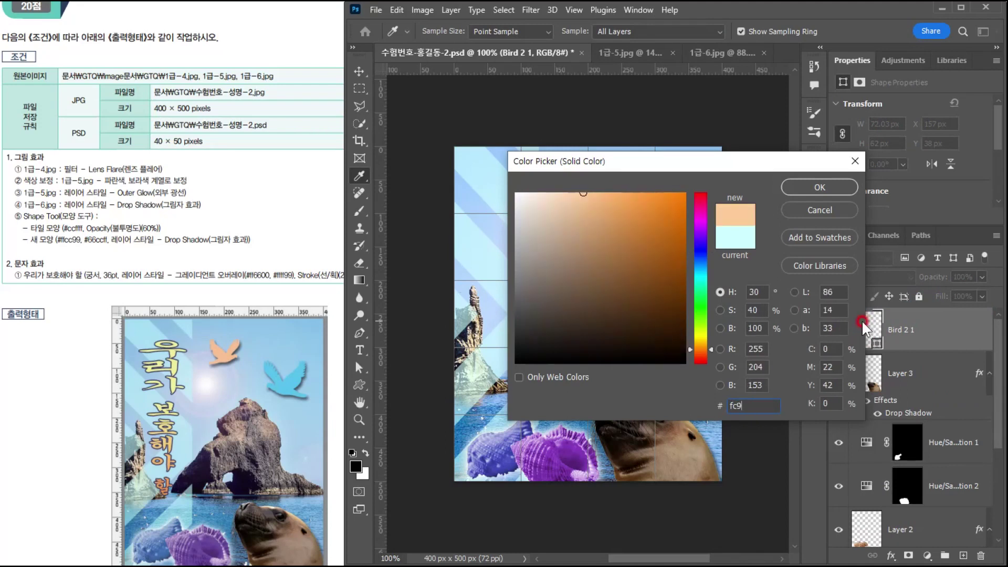
pyautogui.press('Return')
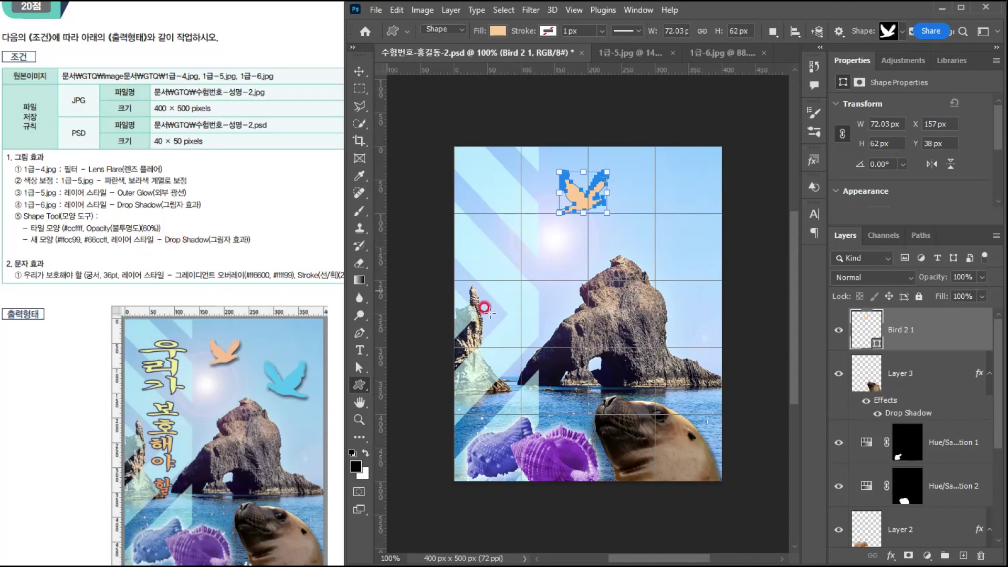
# Apply a Drop Shadow layer style to the bird shape
pyautogui.doubleClick(939, 335)
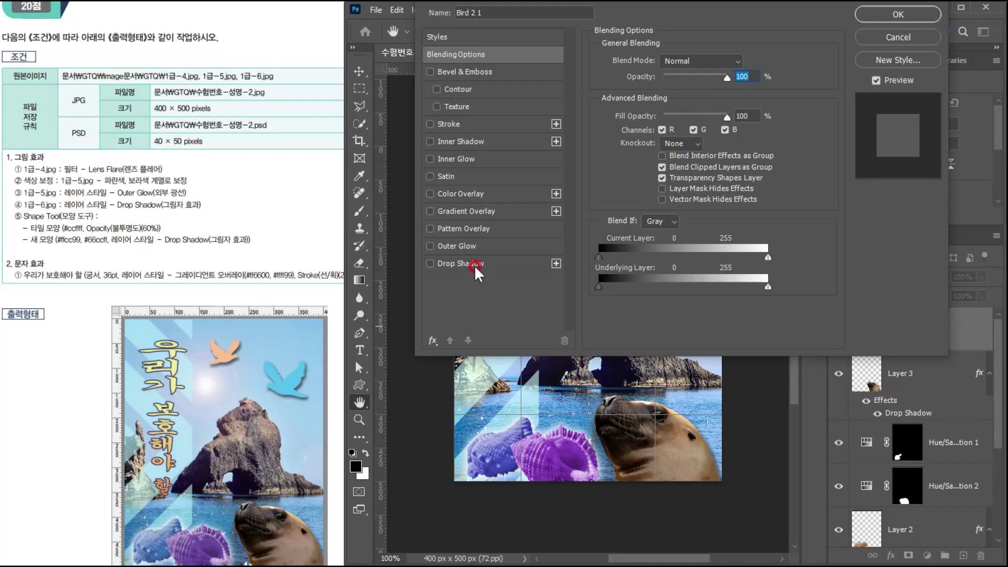
pyautogui.click(469, 263)
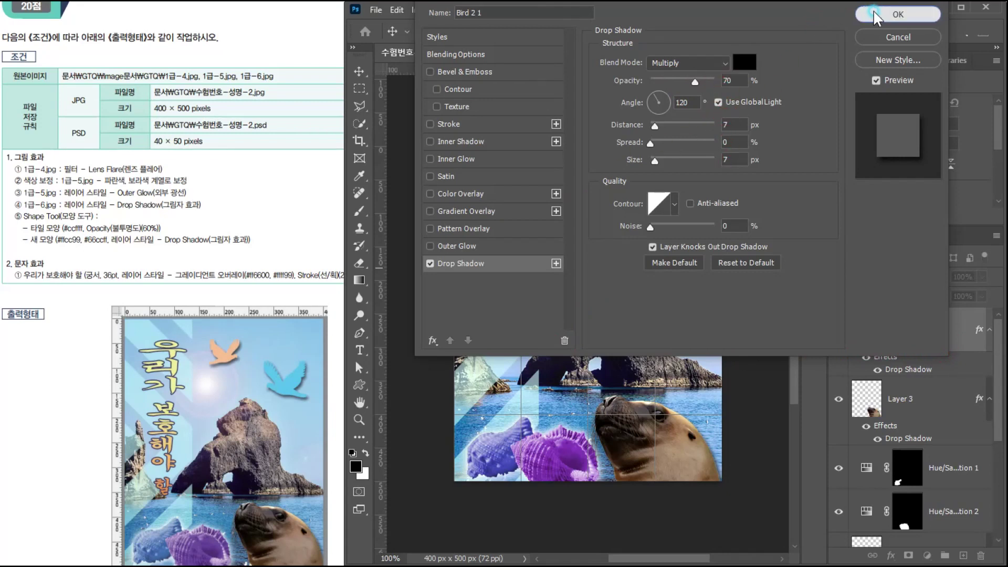
pyautogui.click(898, 14)
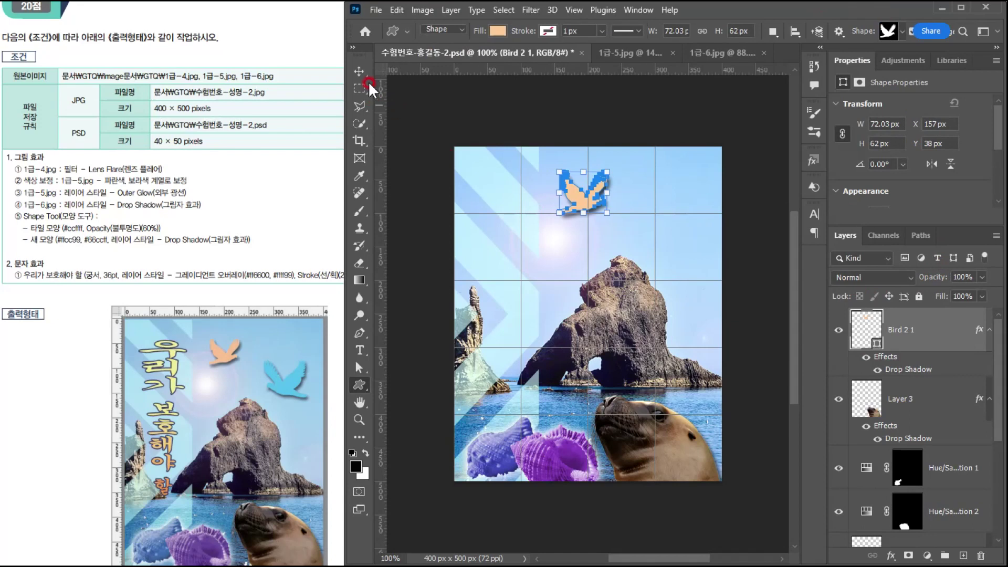
# Duplicate the flying bird into the sky above the rock's right side and enlarge the copy to about 119%
pyautogui.click(359, 71)
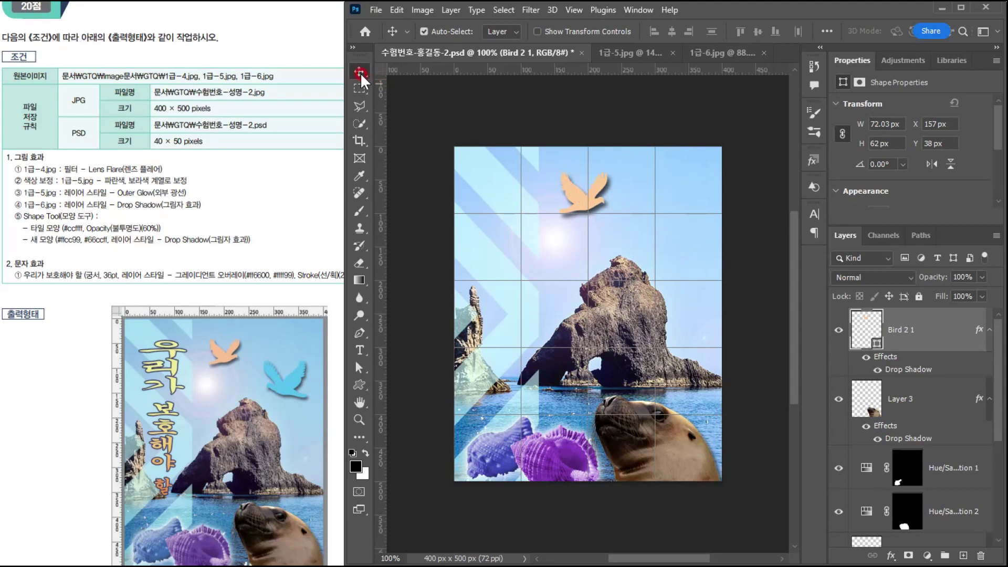
pyautogui.moveTo(579, 198); pyautogui.dragTo(680, 245)
pyautogui.hotkey('ctrl', 't')
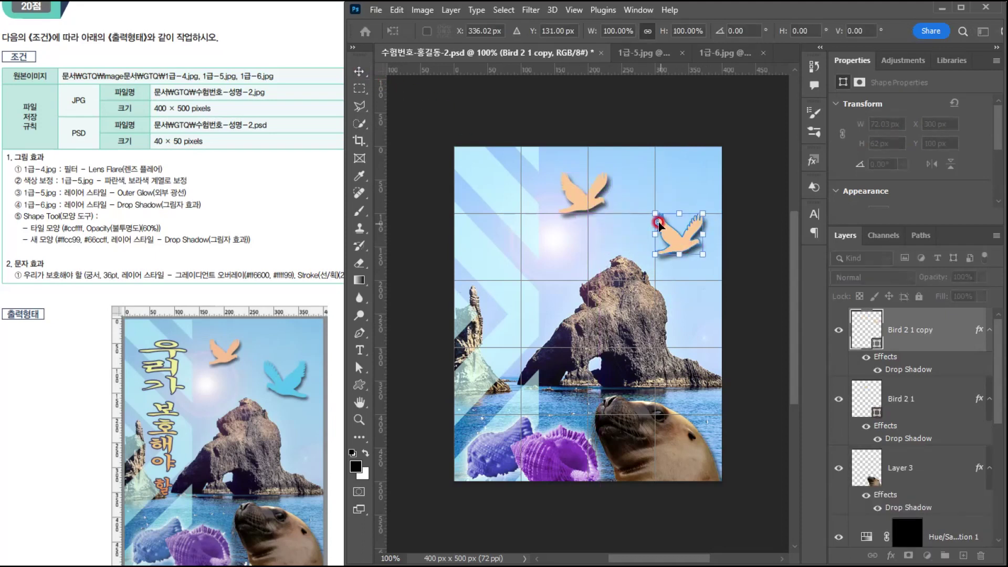
pyautogui.moveTo(654, 213); pyautogui.dragTo(640, 204)
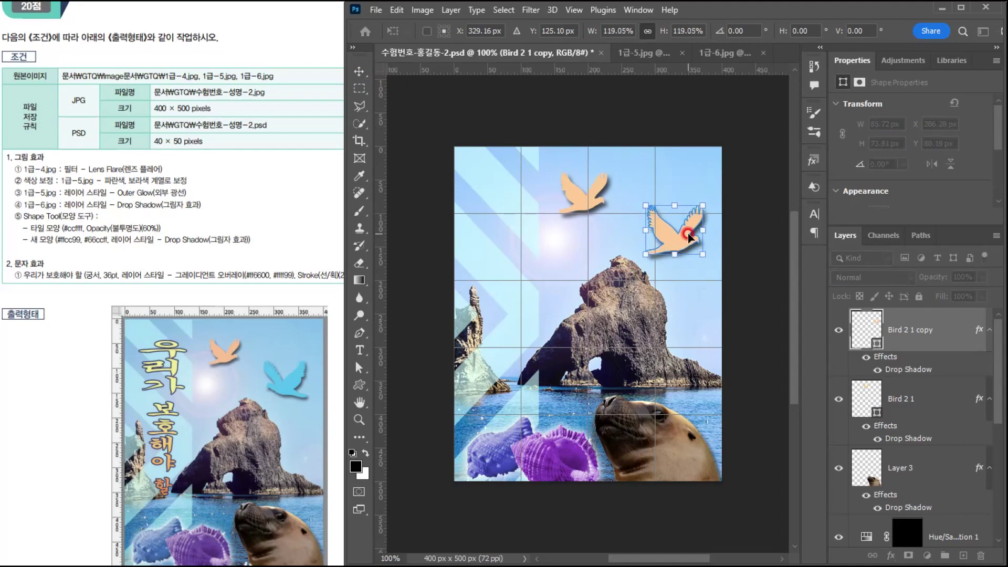
pyautogui.moveTo(689, 236); pyautogui.dragTo(681, 239)
# Flip the copied bird horizontally and apply the transformation
pyautogui.rightClick(672, 237)
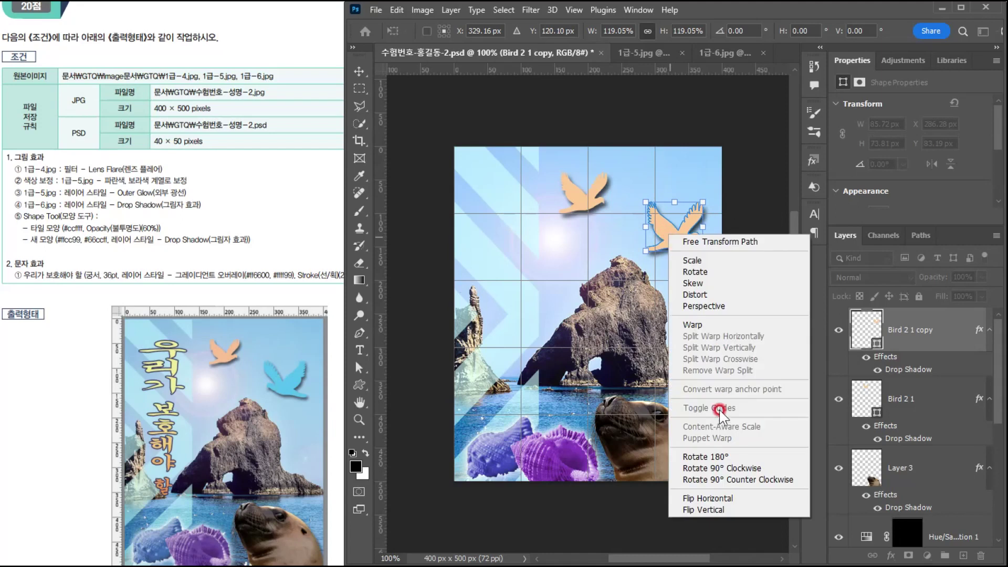
pyautogui.click(699, 499)
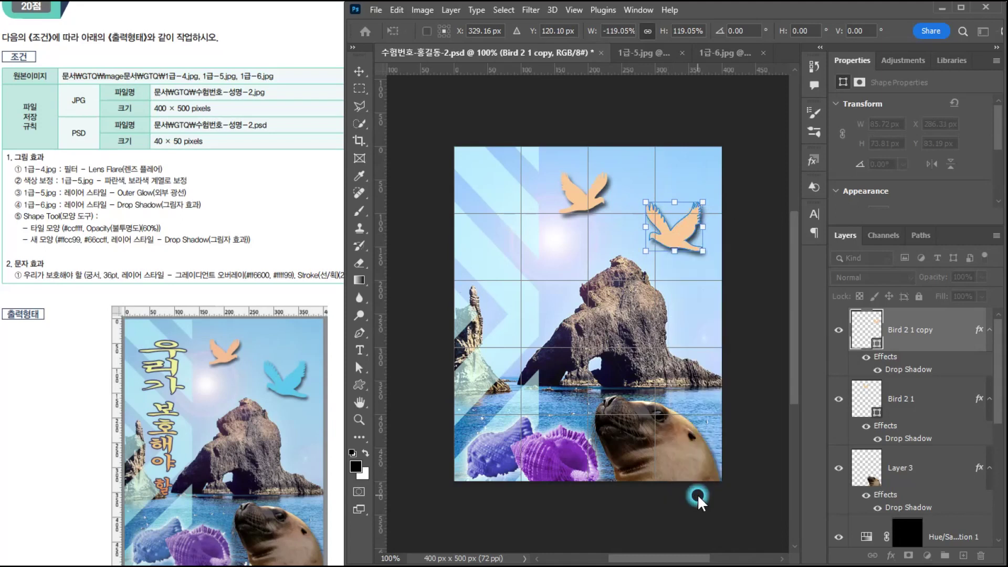
pyautogui.press('Return')
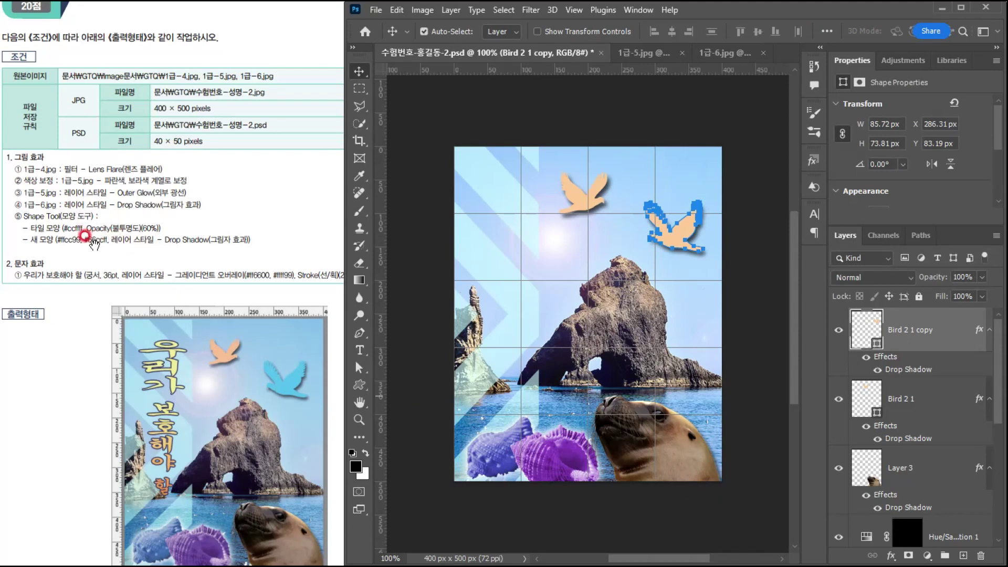
# Set the copied bird's fill colour to #66ccff
pyautogui.click(864, 334)
pyautogui.doubleClick(867, 323)
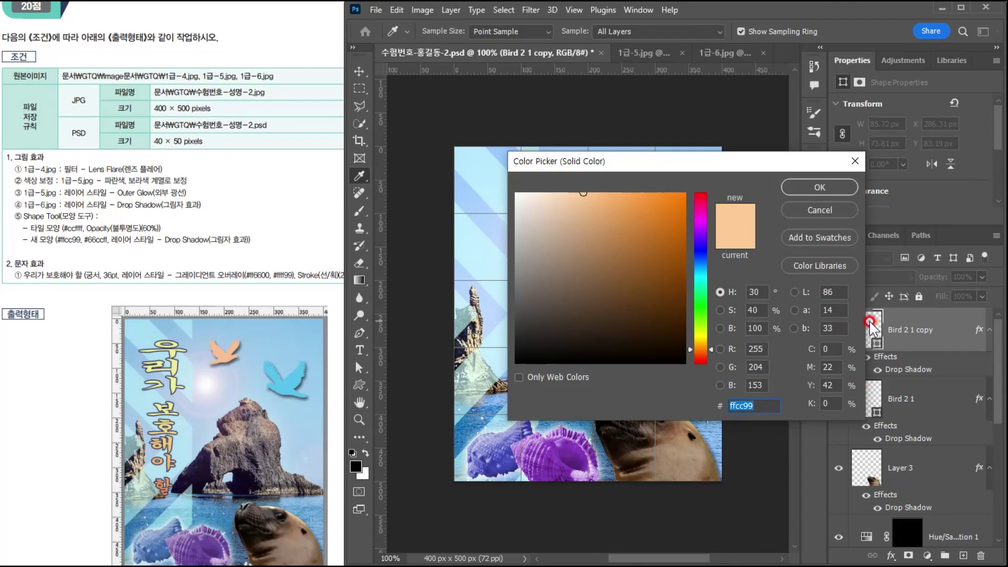
pyautogui.write('6cf')
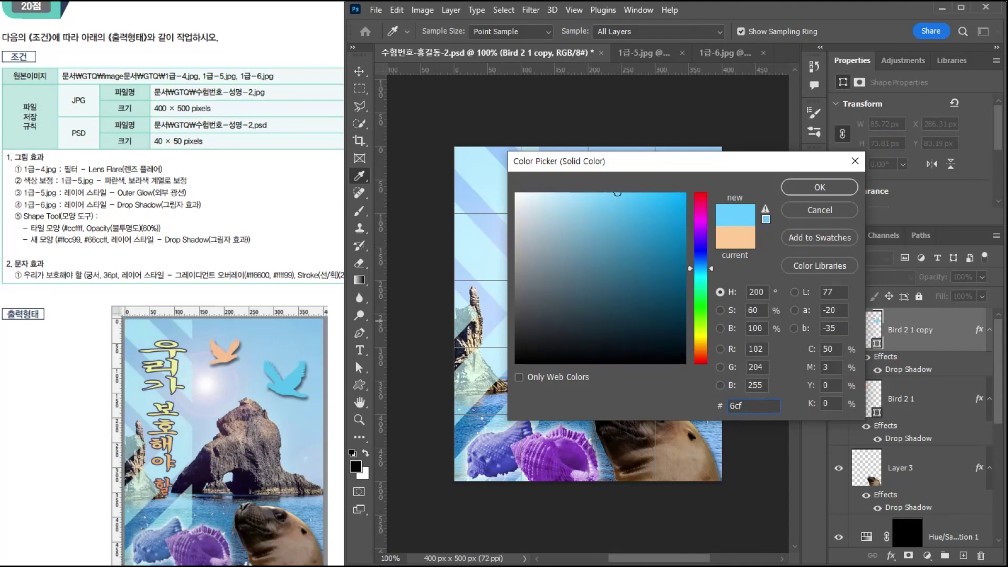
pyautogui.press('Return')
pyautogui.click(557, 205)
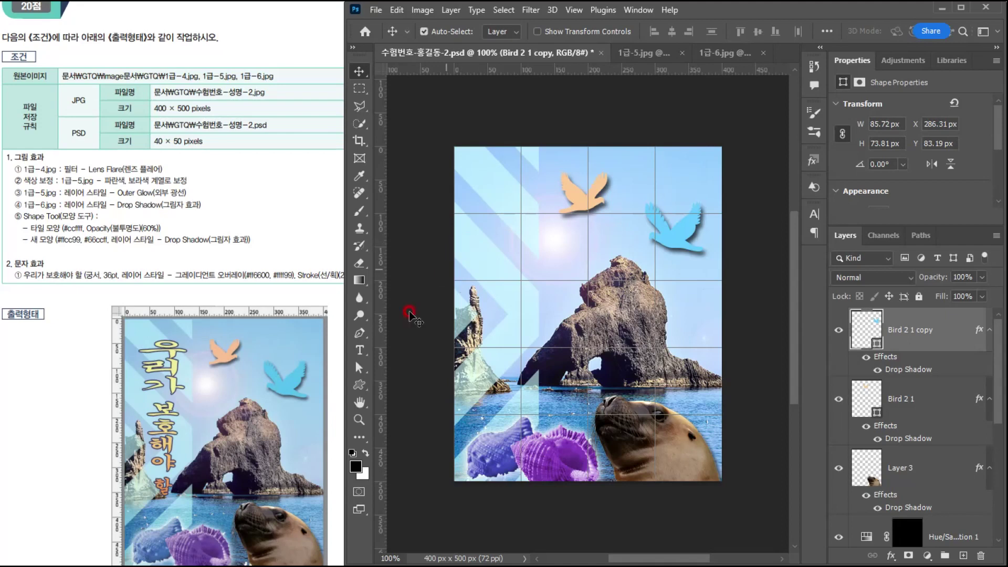
# Add a horizontal text layer reading "우리가 보호해야할" starting over the tile shape, level with the second bird
pyautogui.click(357, 350)
pyautogui.moveTo(354, 347); pyautogui.dragTo(412, 362)
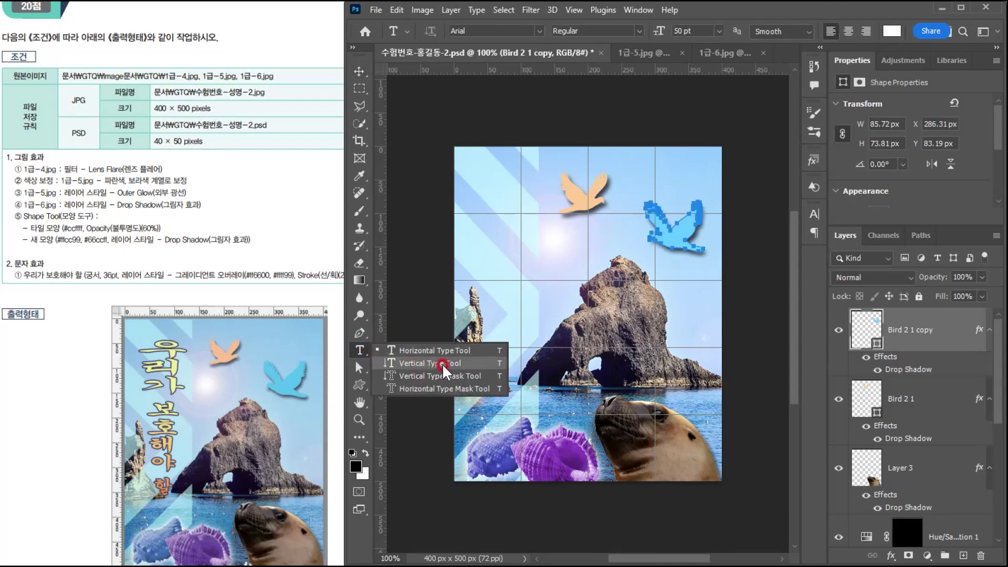
pyautogui.moveTo(442, 364); pyautogui.dragTo(363, 357)
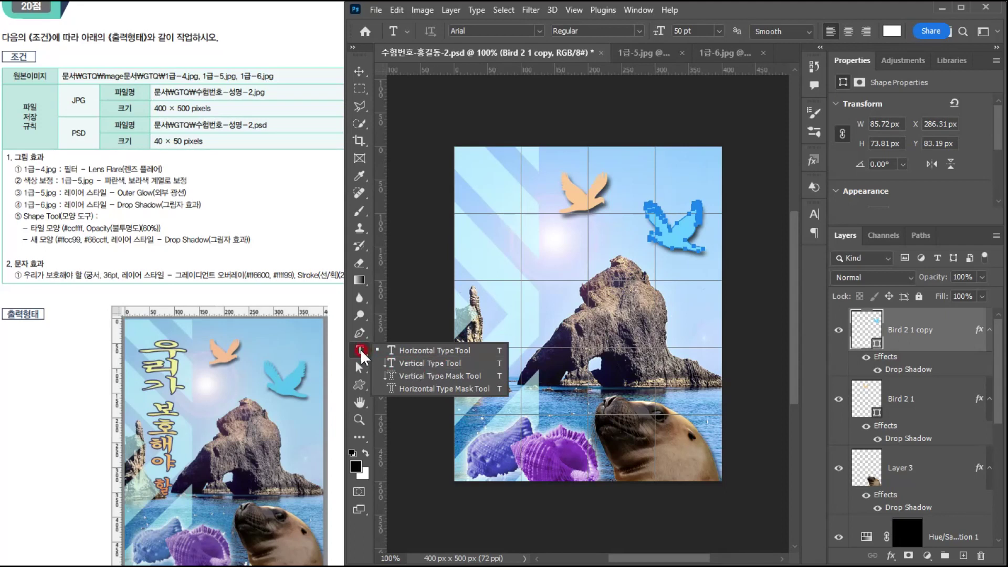
pyautogui.moveTo(362, 357); pyautogui.dragTo(361, 355)
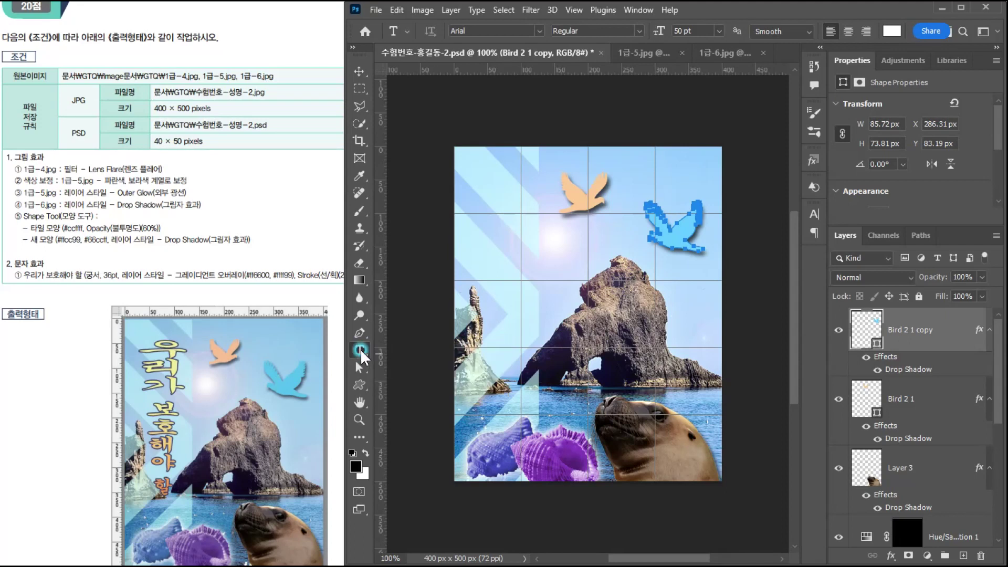
pyautogui.click(494, 238)
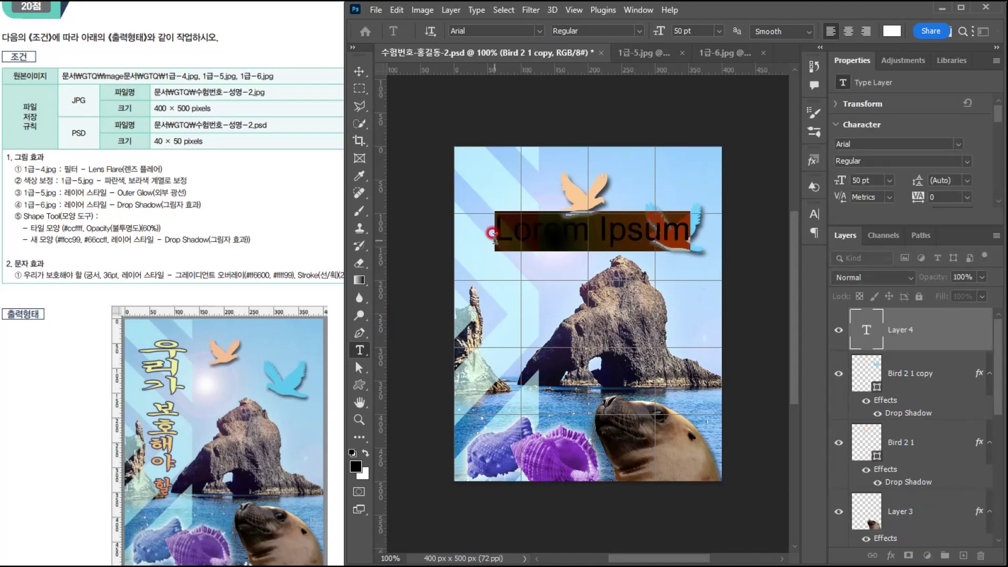
pyautogui.write('dnflrk')
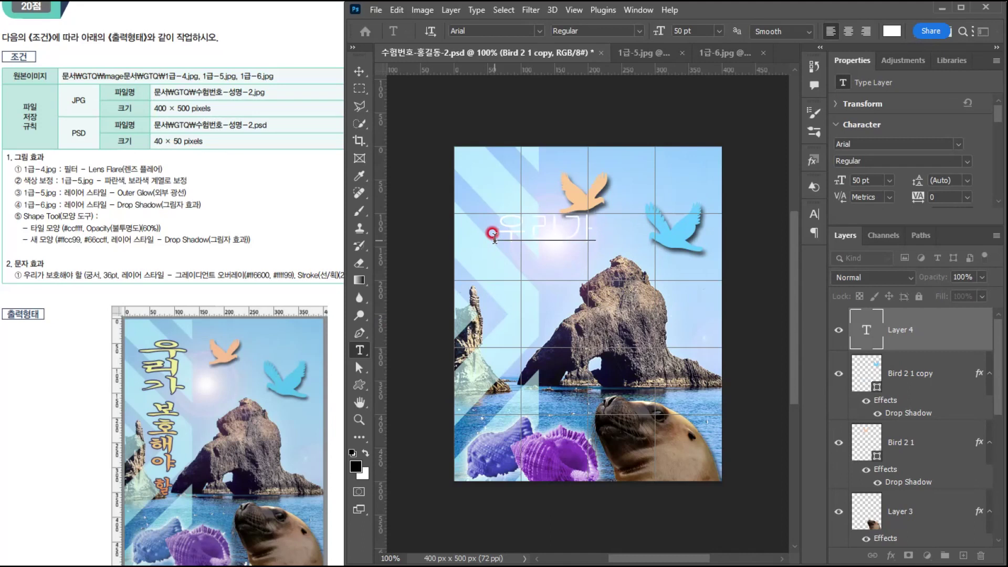
pyautogui.write(' qhghgodi')
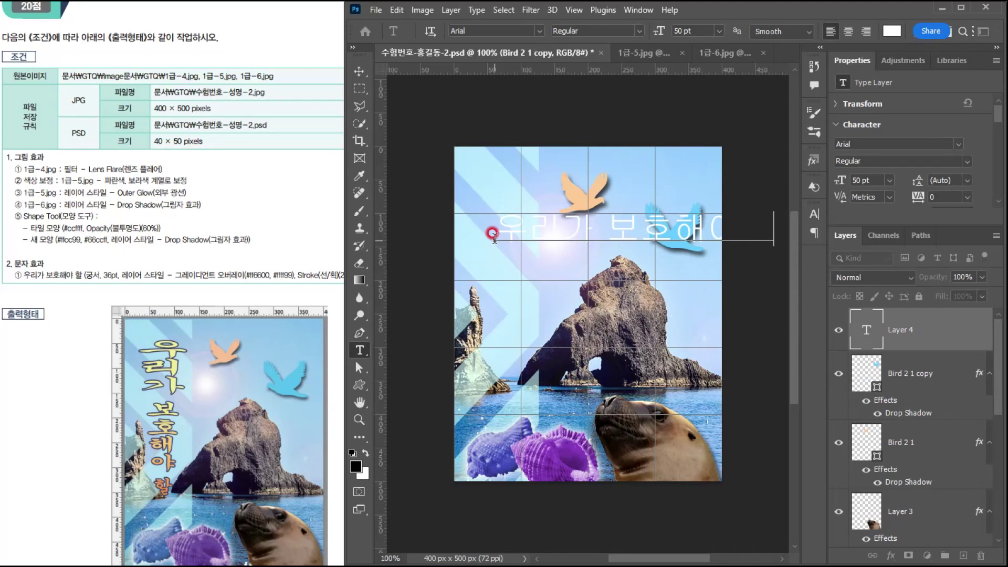
# Set the whole text to the 궁서 font at 36 pt and commit it
pyautogui.hotkey('ctrl', 'a')
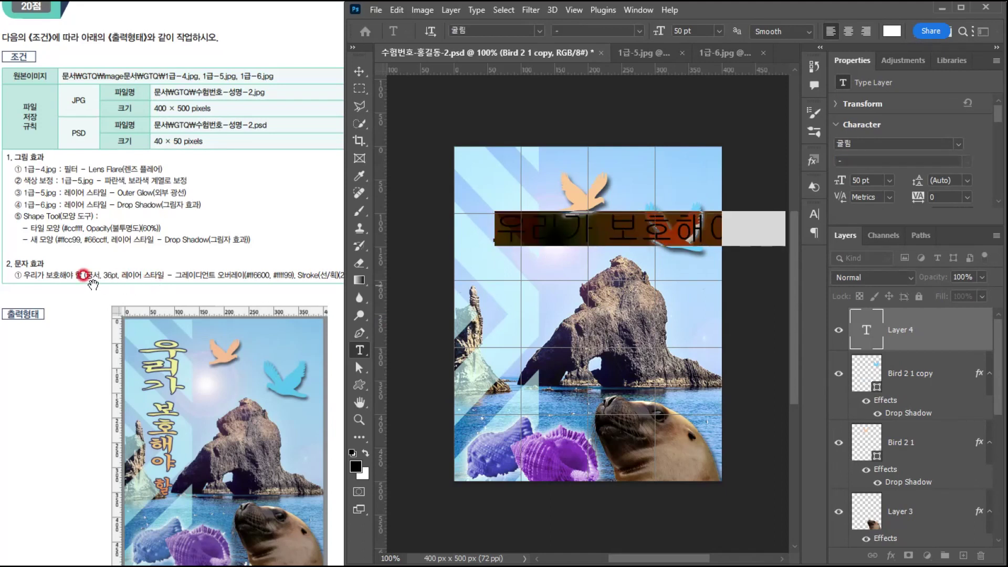
pyautogui.click(539, 31)
pyautogui.click(496, 212)
pyautogui.click(683, 31)
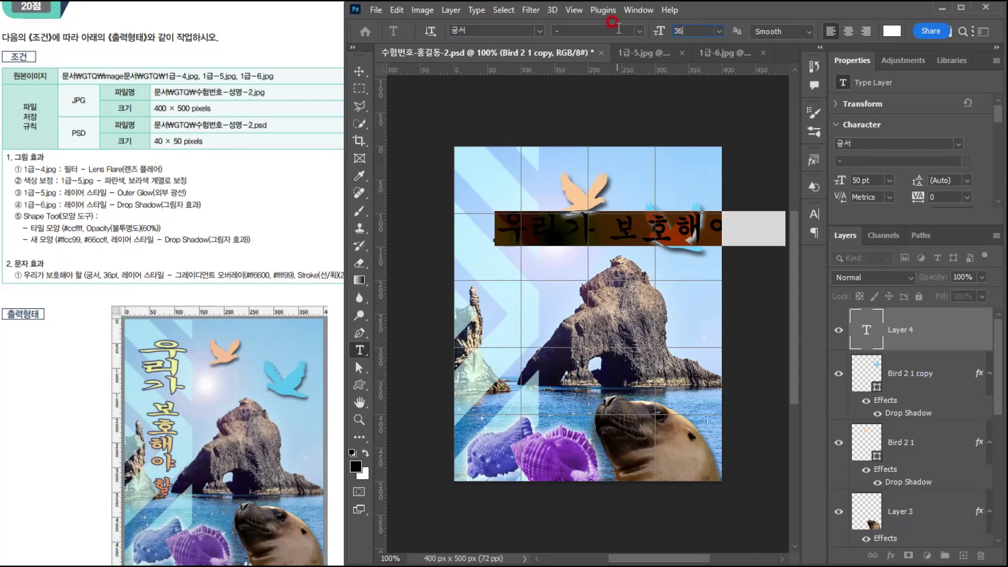
pyautogui.write('36')
pyautogui.press('Return')
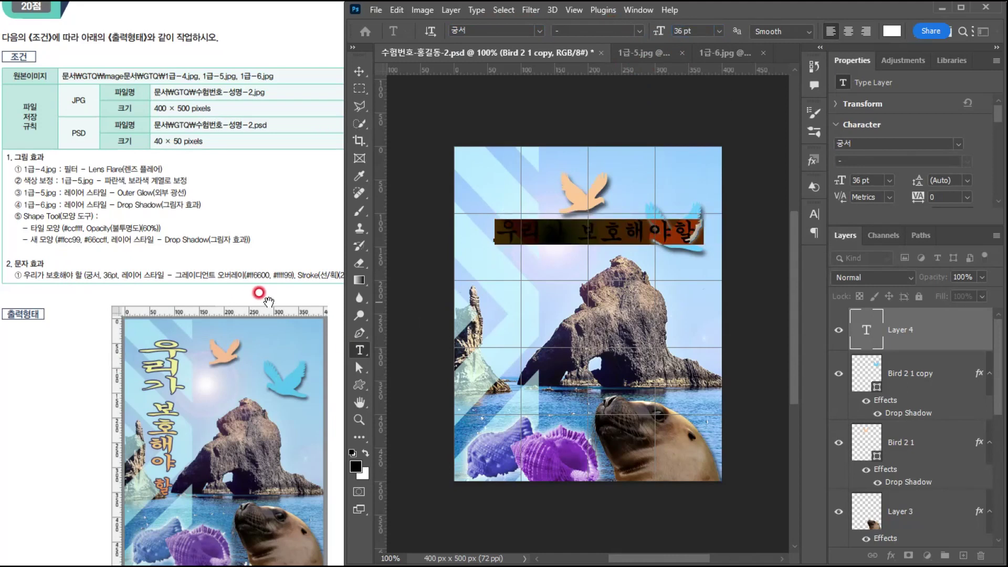
pyautogui.click(820, 293)
pyautogui.click(856, 331)
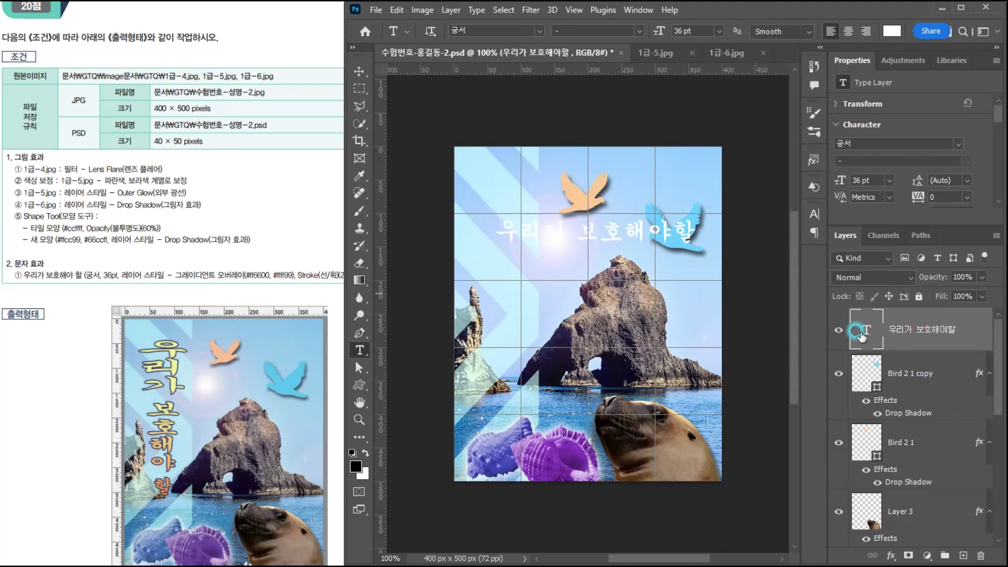
# Change the text layer's orientation from horizontal to vertical
pyautogui.click(383, 14)
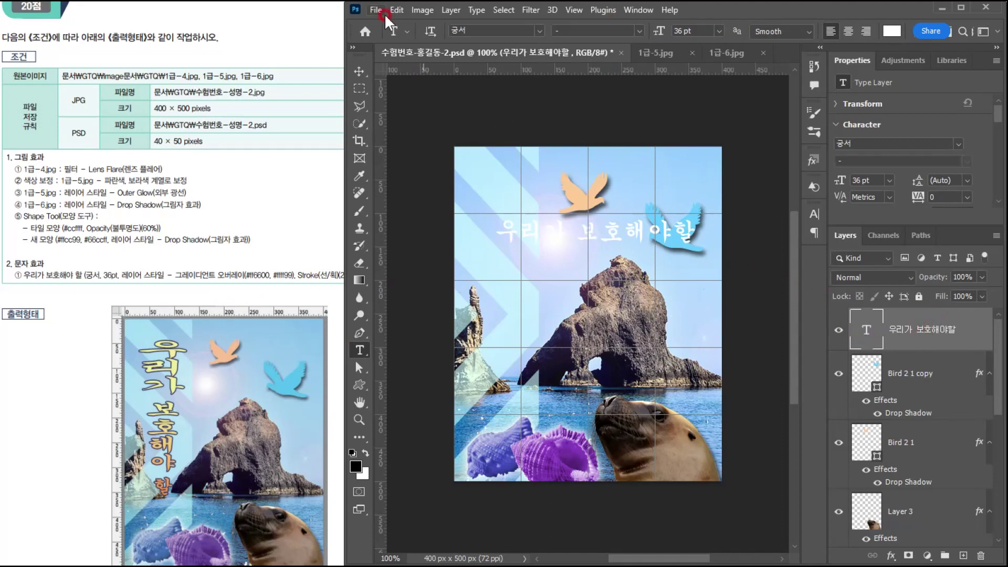
pyautogui.click(428, 30)
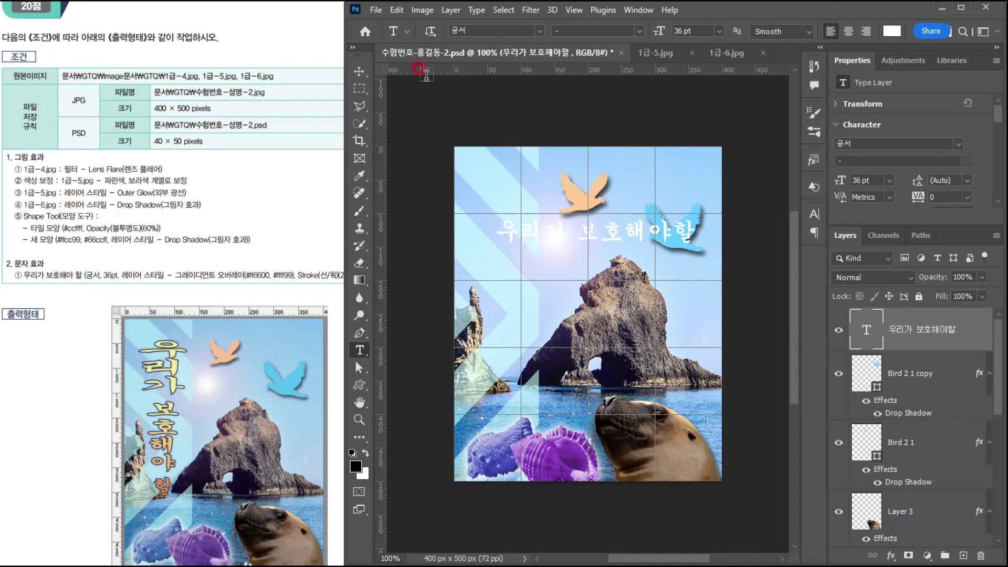
pyautogui.click(430, 32)
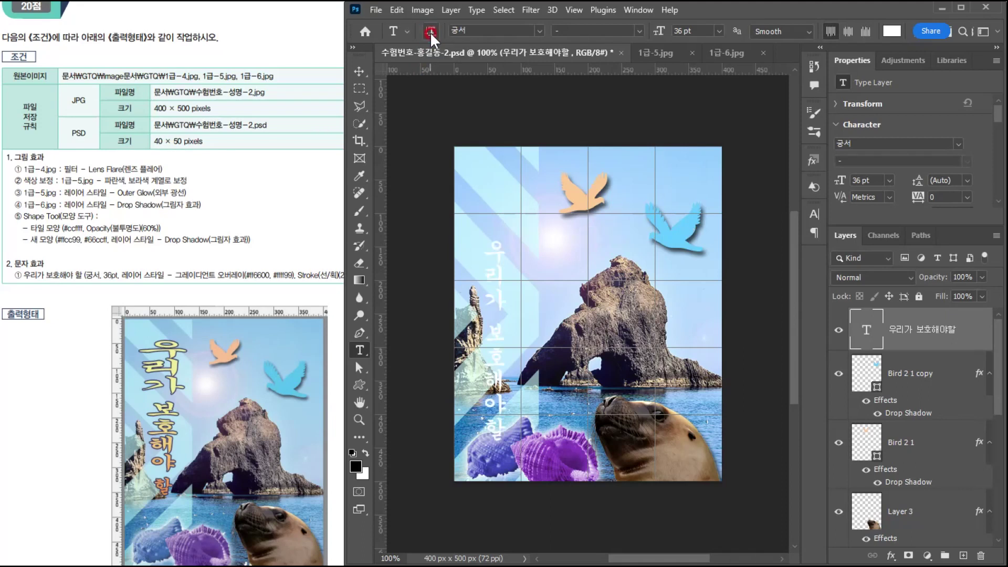
# Add a Gradient Overlay layer style to the text and set the gradient's starting colour stop to #ff6600
pyautogui.click(953, 334)
pyautogui.click(892, 555)
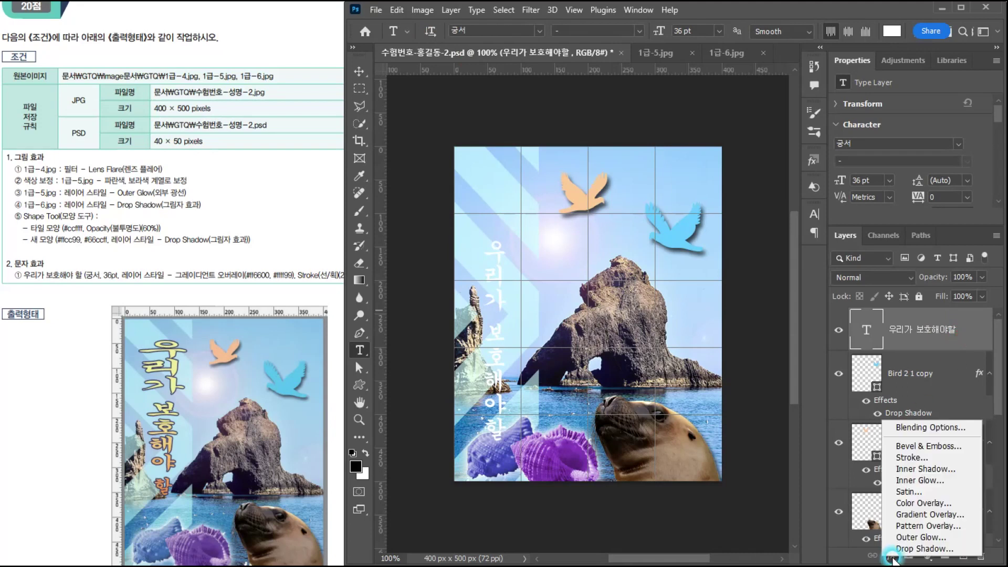
pyautogui.click(903, 516)
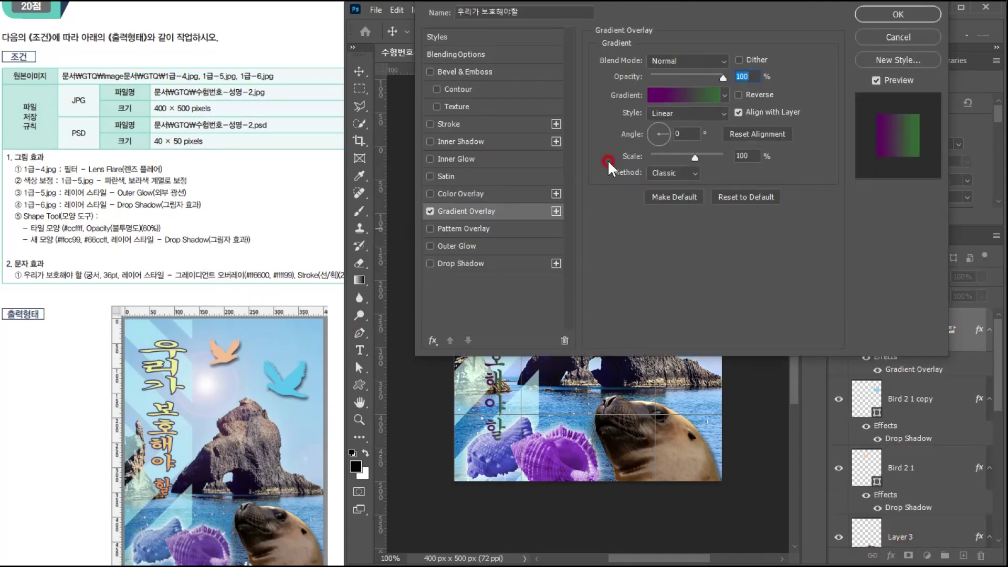
pyautogui.click(684, 96)
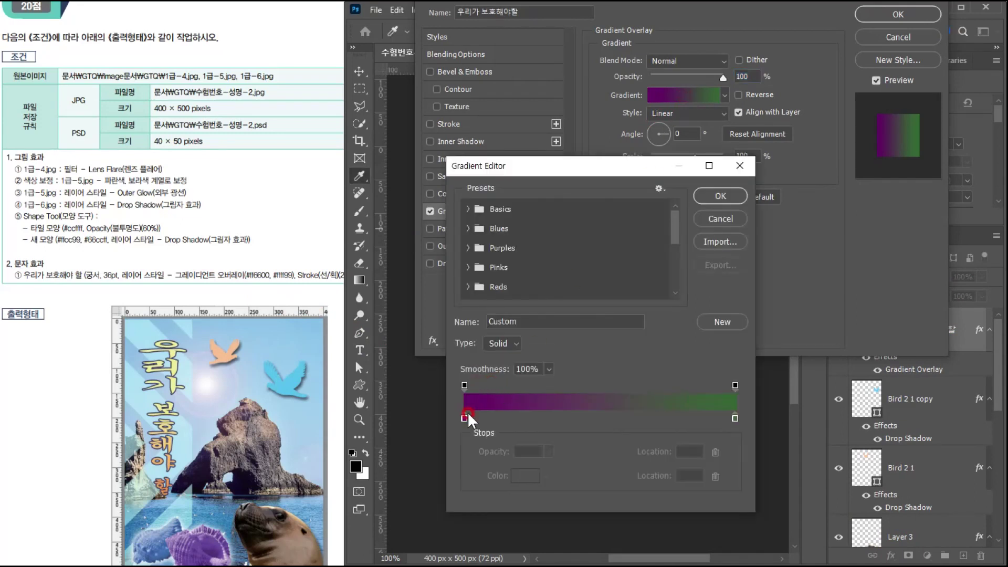
pyautogui.doubleClick(463, 419)
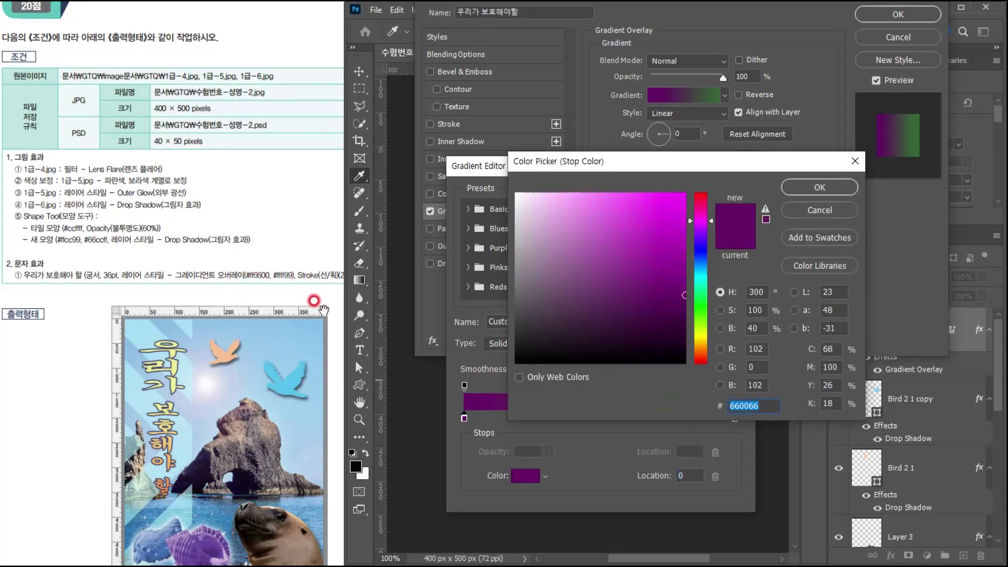
pyautogui.write('ㄹ')
pyautogui.press('BackSpace')
pyautogui.press('Hangul')
pyautogui.write('f')
pyautogui.write('f6600')
pyautogui.press('Return')
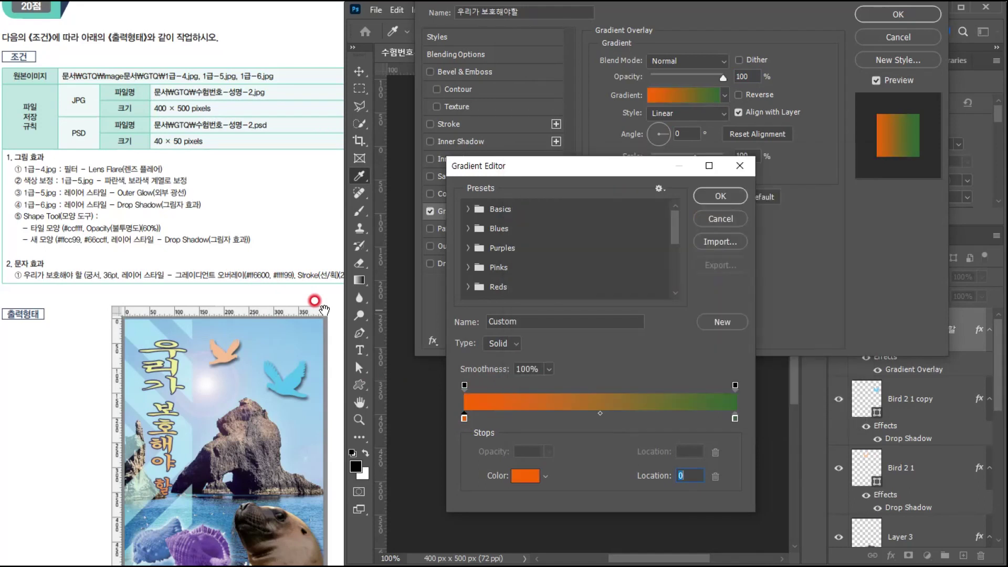
# Set the gradient's end colour stop to #ffff99 and accept the edited gradient
pyautogui.doubleClick(736, 418)
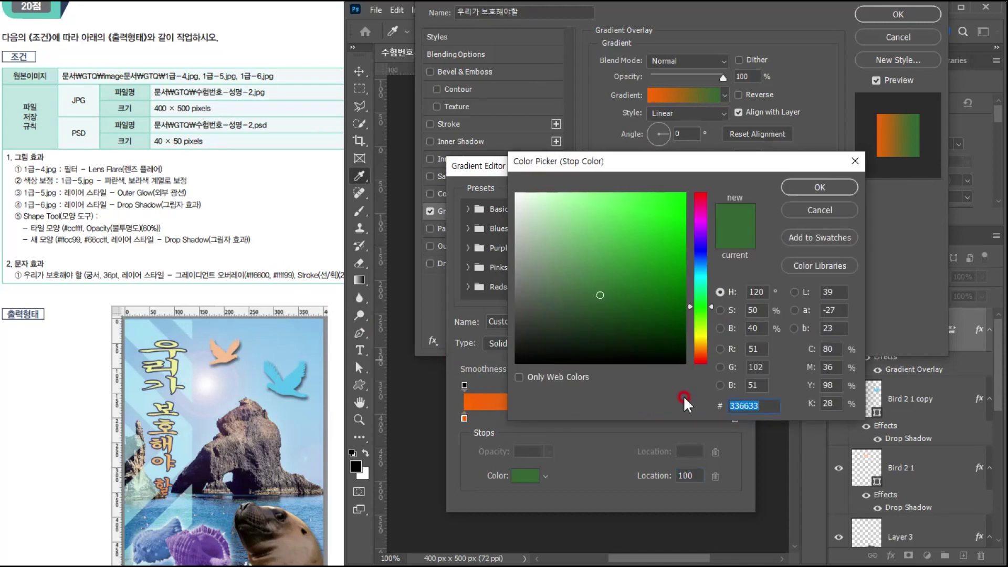
pyautogui.write('ff9')
pyautogui.press('Return')
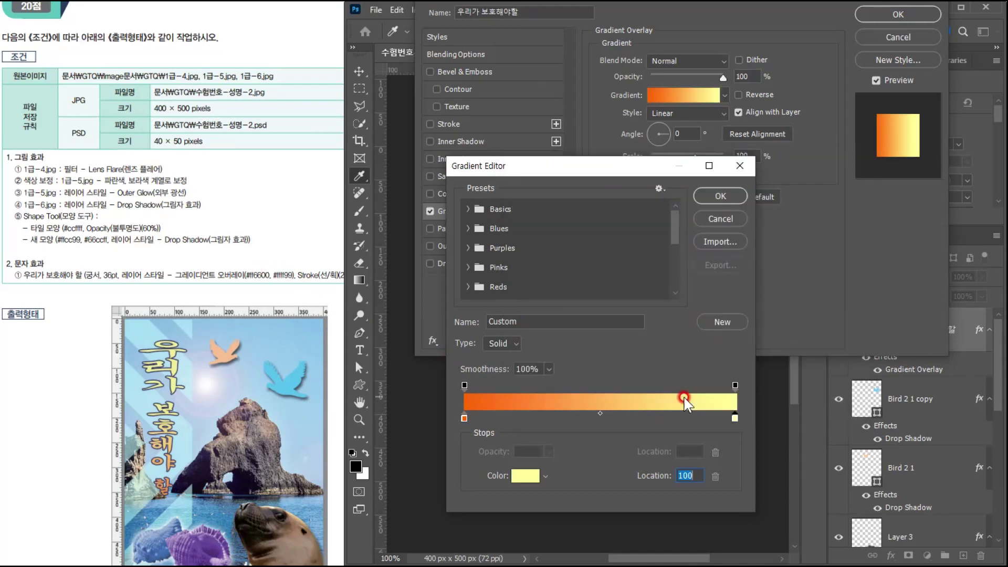
pyautogui.click(714, 198)
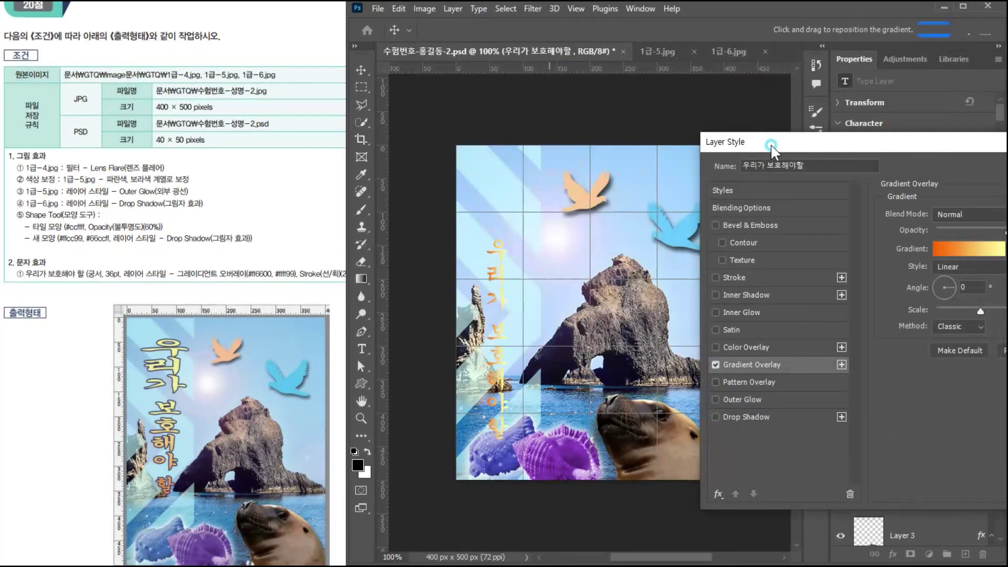
# Set the Gradient Overlay angle to 90° and check the effect on the vertical text
pyautogui.moveTo(772, 145); pyautogui.dragTo(453, 125)
pyautogui.click(617, 261)
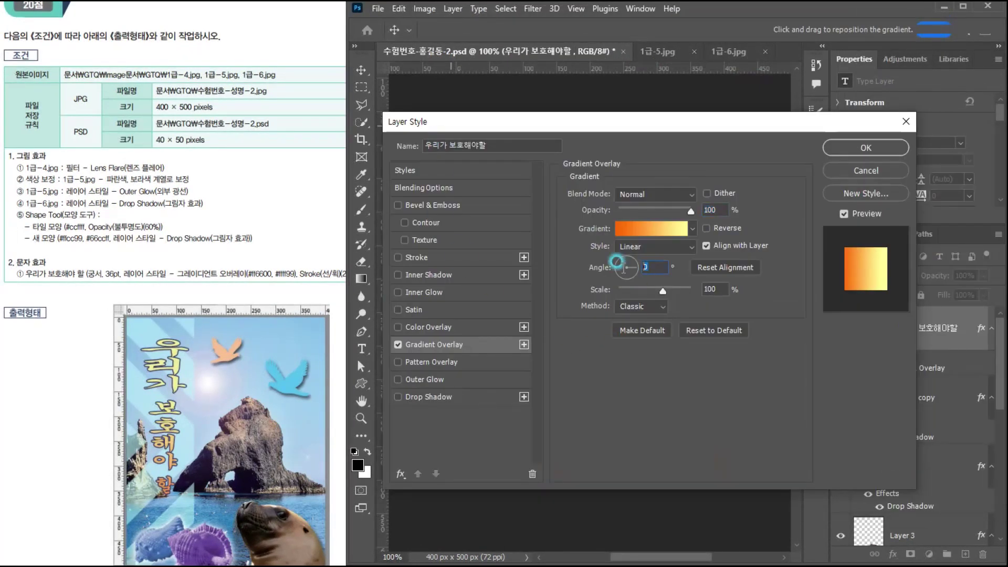
pyautogui.write('90')
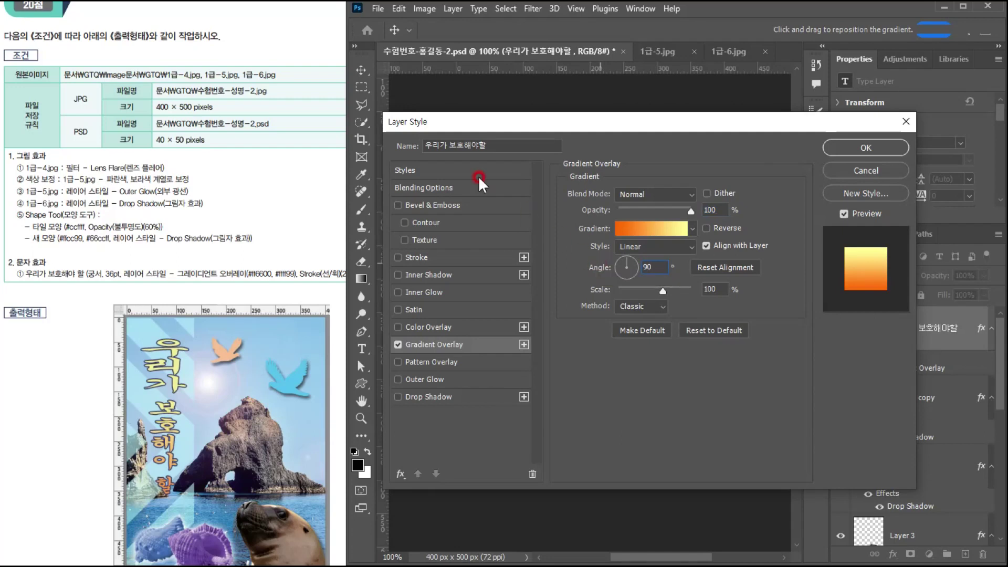
pyautogui.moveTo(450, 122); pyautogui.dragTo(634, 139)
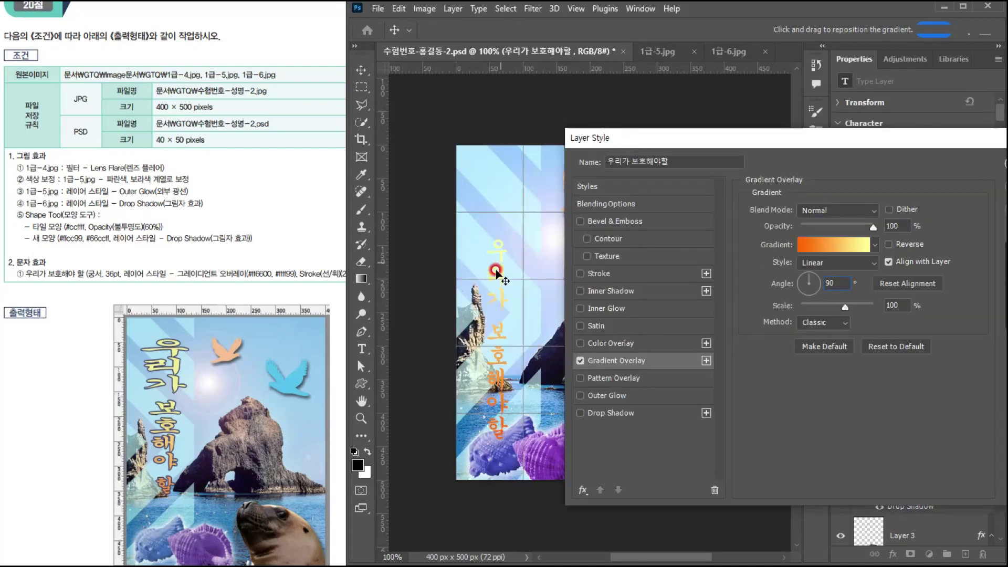
pyautogui.moveTo(716, 140); pyautogui.dragTo(531, 125)
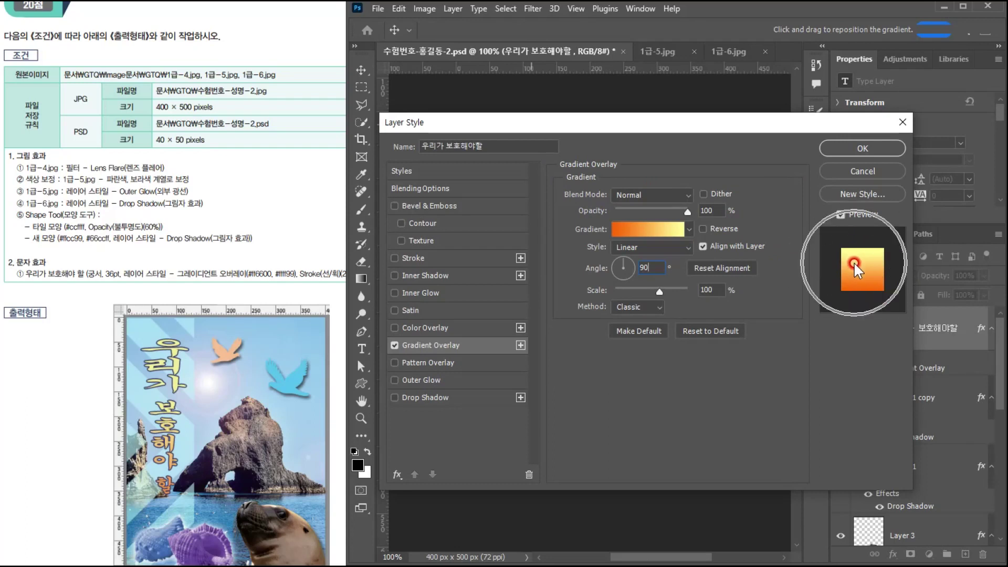
pyautogui.click(838, 214)
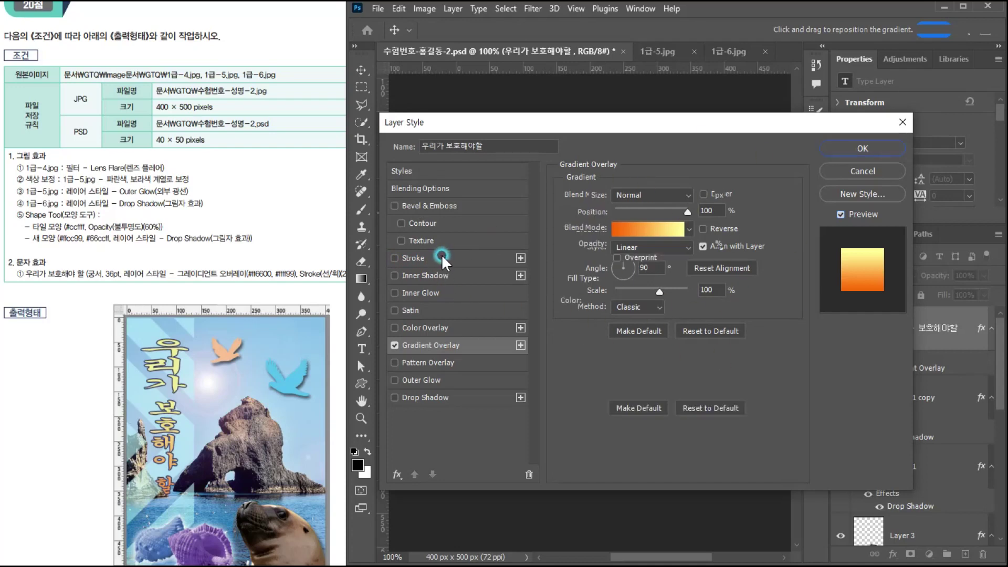
# Add a Stroke layer style to the vertical text and set its size to 2 px
pyautogui.click(442, 254)
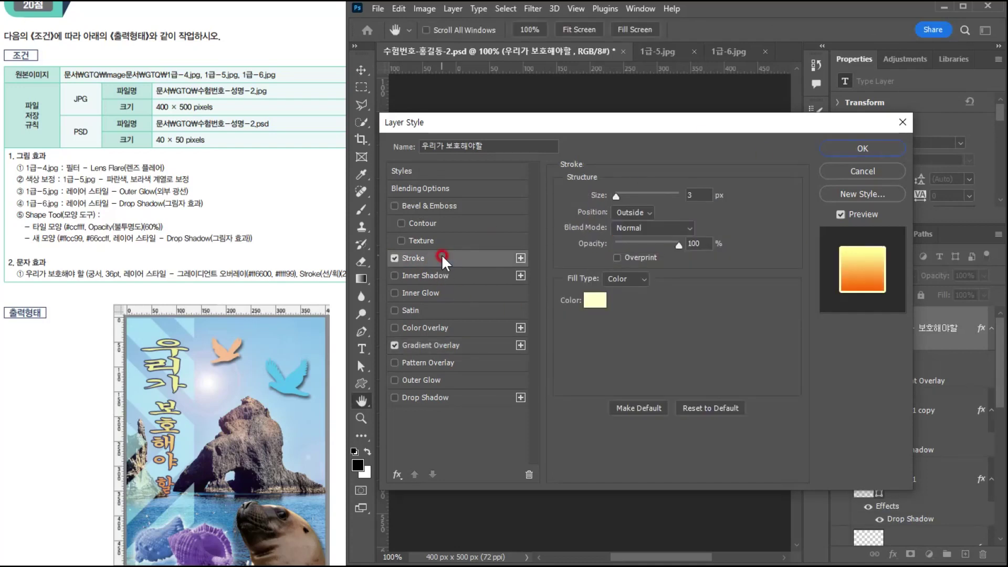
pyautogui.click(245, 308)
pyautogui.moveTo(326, 287); pyautogui.dragTo(294, 285)
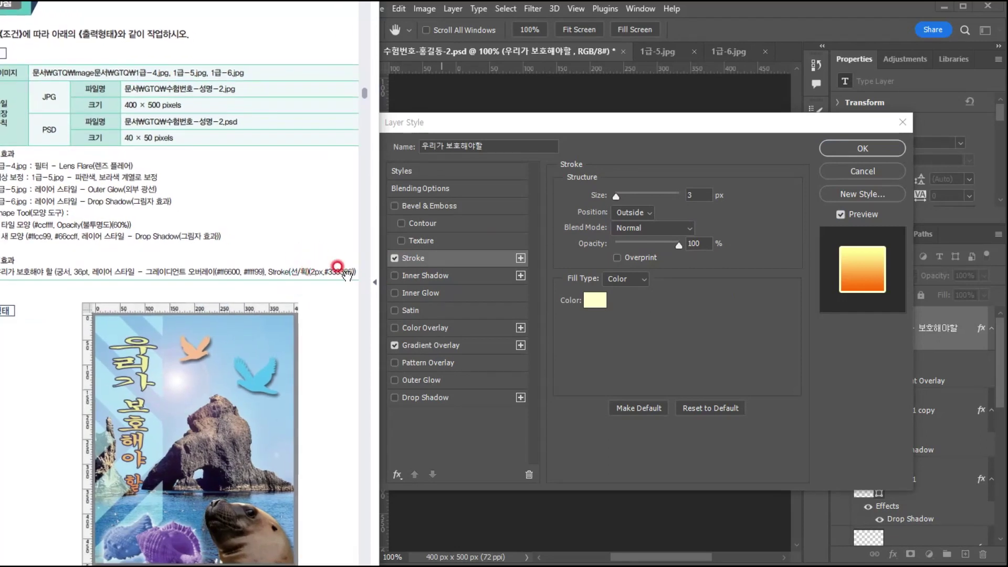
pyautogui.click(693, 195)
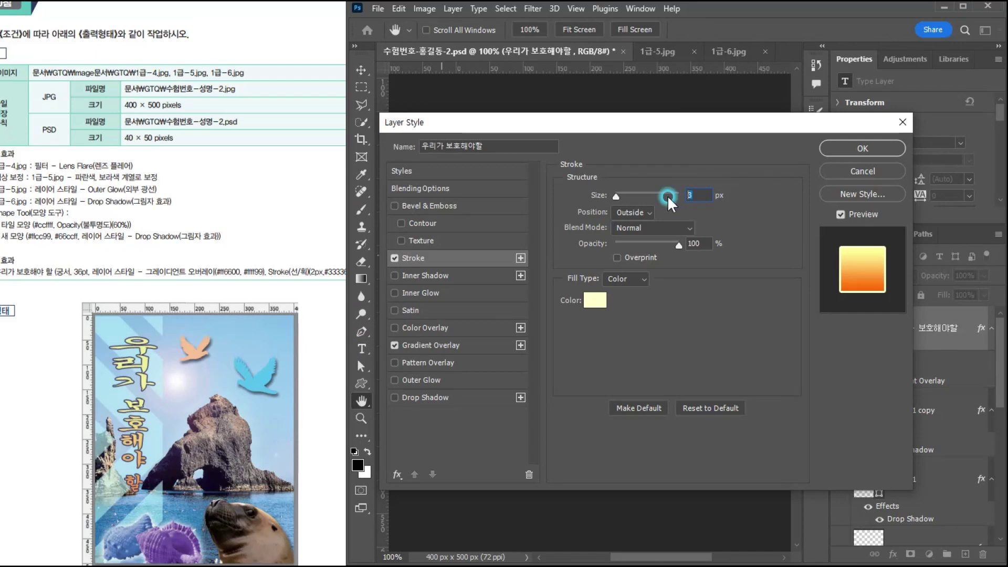
pyautogui.write('2')
# Try the Inside stroke position on the text and return it to Outside
pyautogui.click(627, 213)
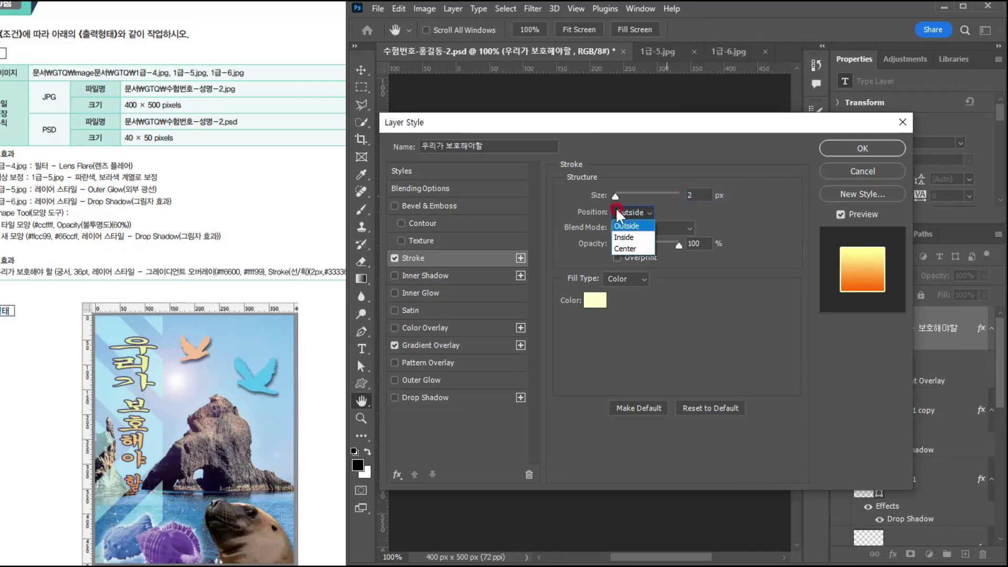
pyautogui.click(623, 236)
pyautogui.moveTo(509, 125); pyautogui.dragTo(531, 102)
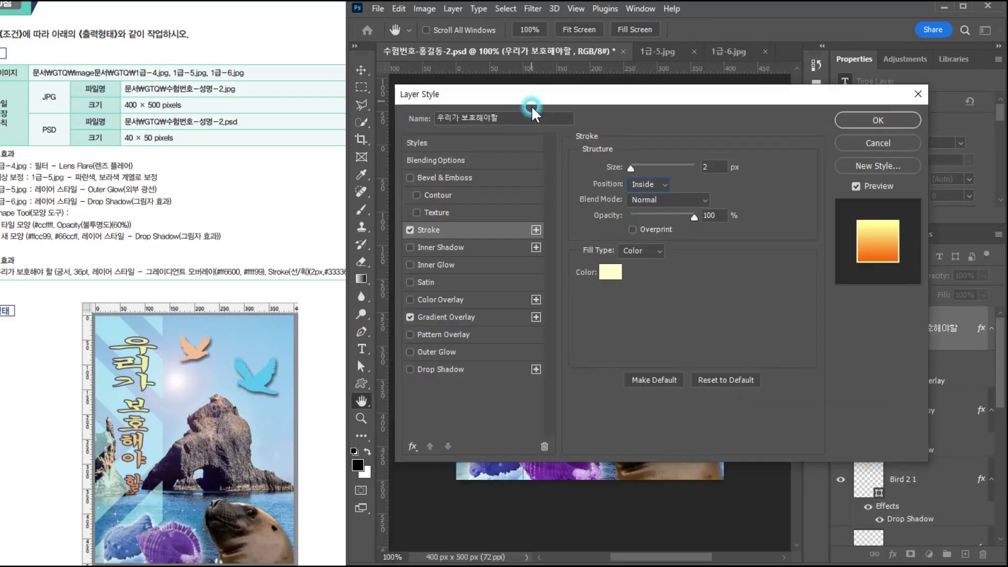
pyautogui.click(651, 184)
pyautogui.click(646, 202)
# Set the stroke colour to #333366 and apply the layer styles to the text
pyautogui.click(610, 269)
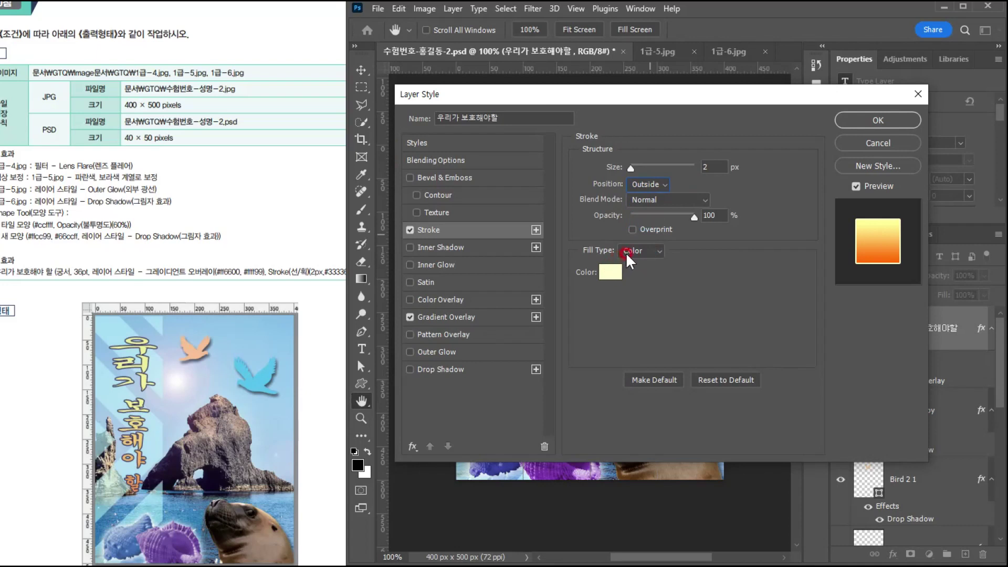
pyautogui.click(607, 268)
pyautogui.click(270, 305)
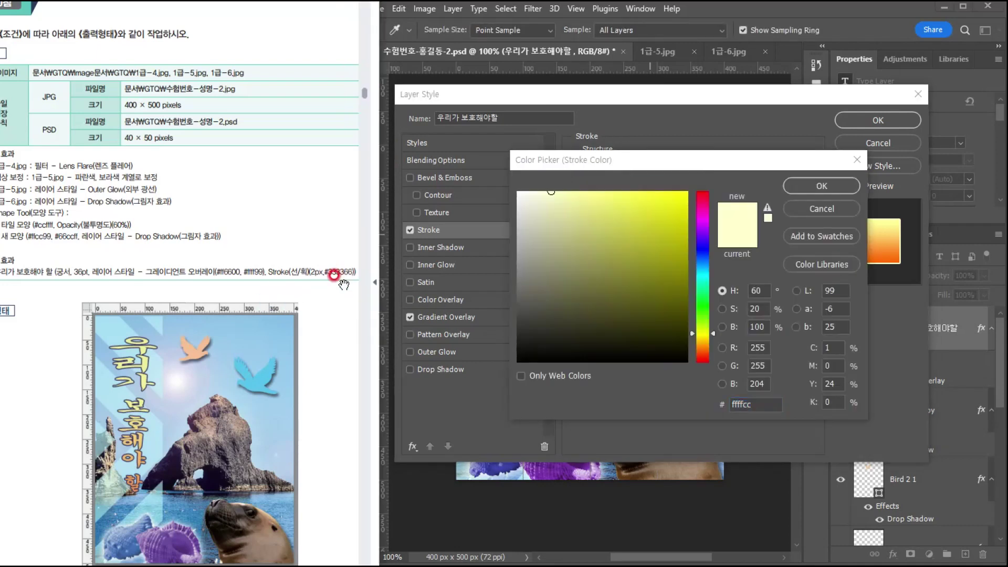
pyautogui.click(607, 156)
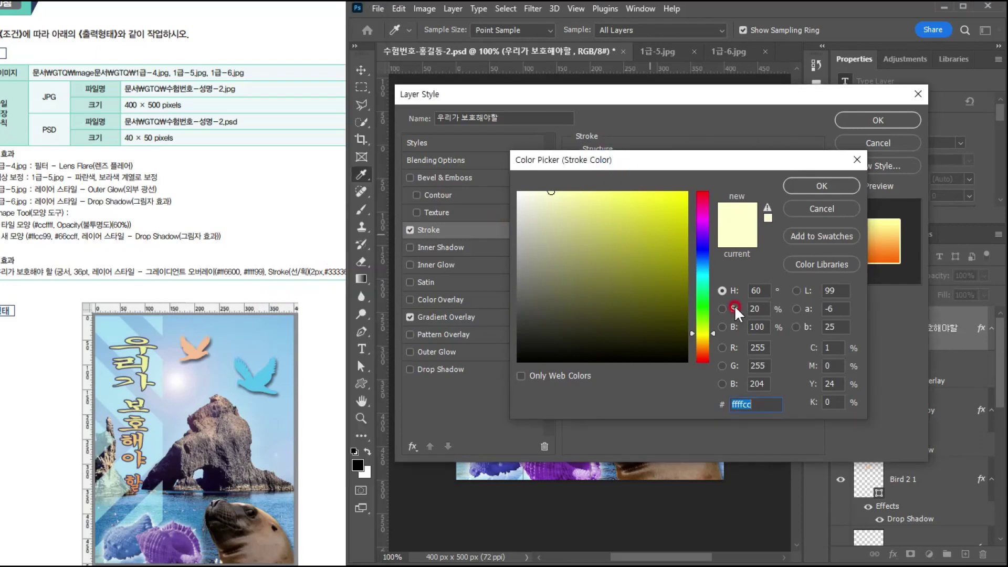
pyautogui.write('336')
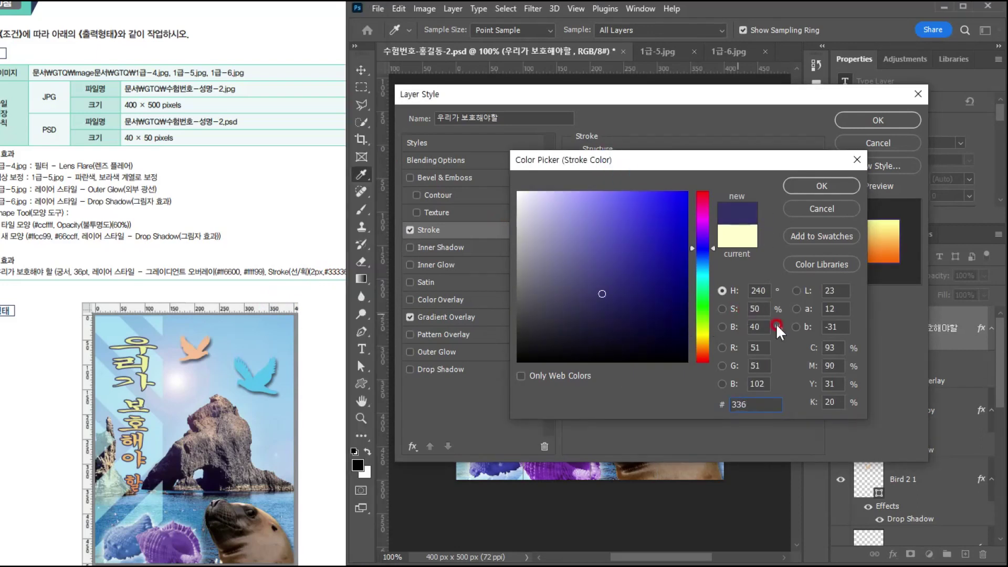
pyautogui.click(824, 186)
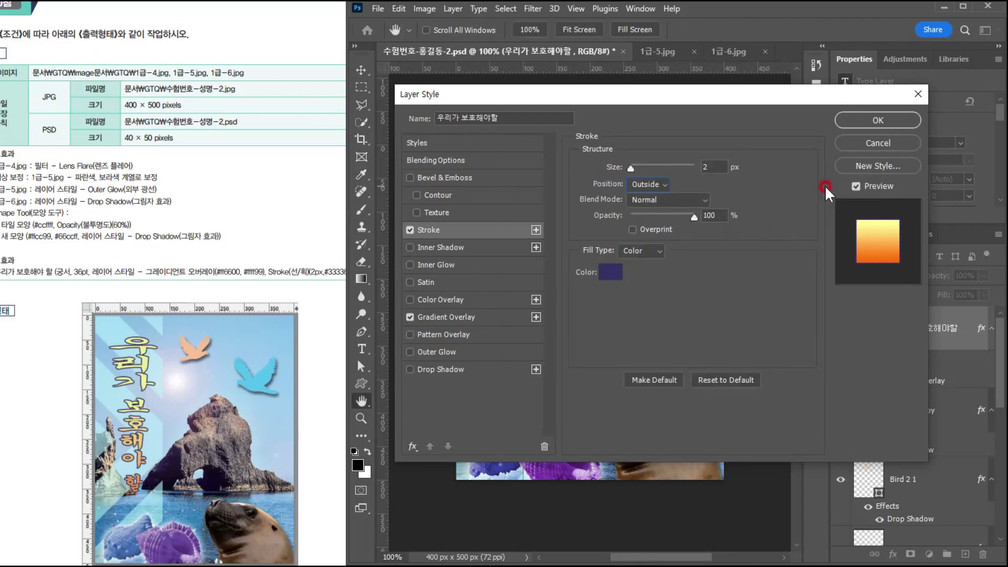
pyautogui.click(877, 120)
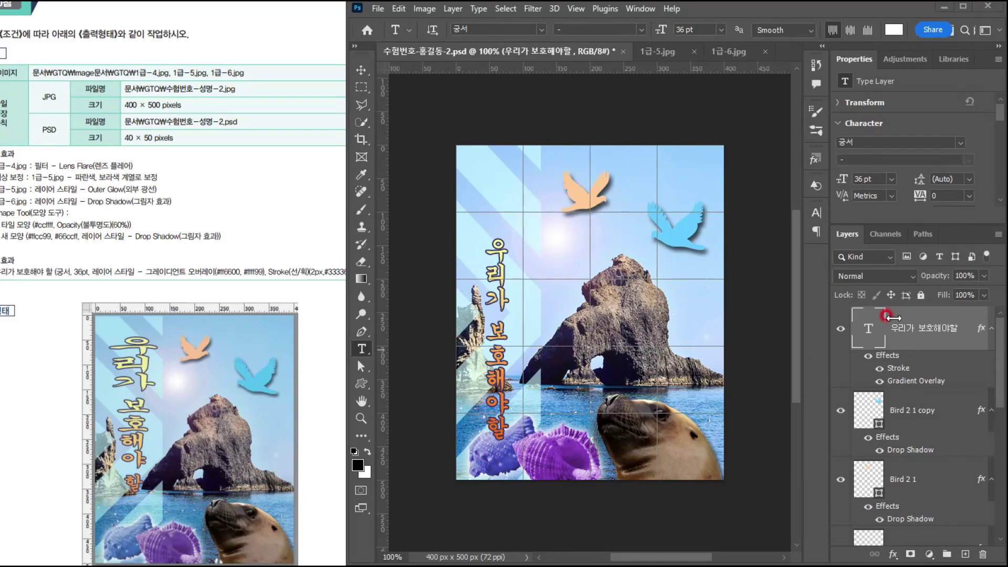
# Insert a space before the last character so the vertical text reads 우리가 보호해야 할
pyautogui.doubleClick(864, 328)
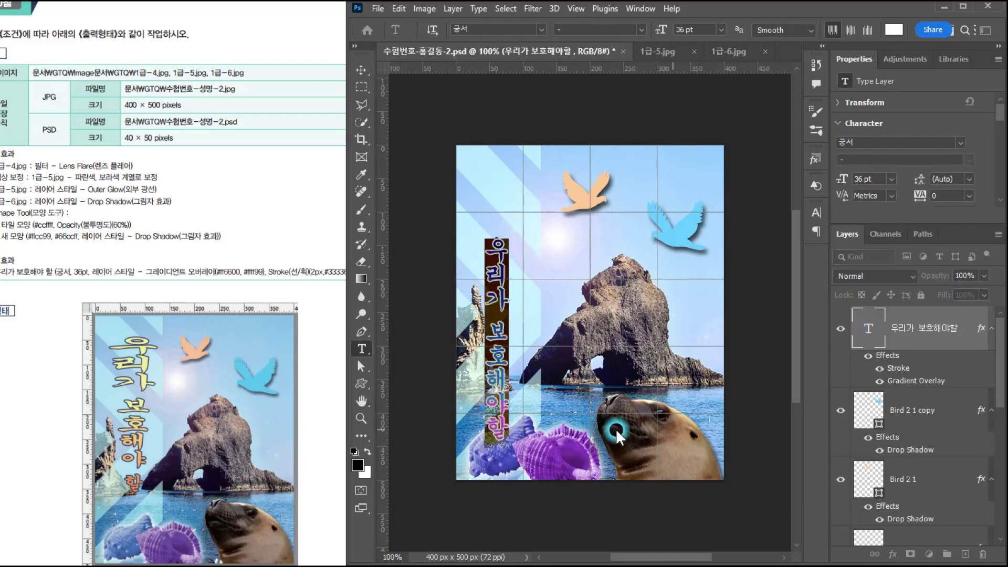
pyautogui.click(498, 411)
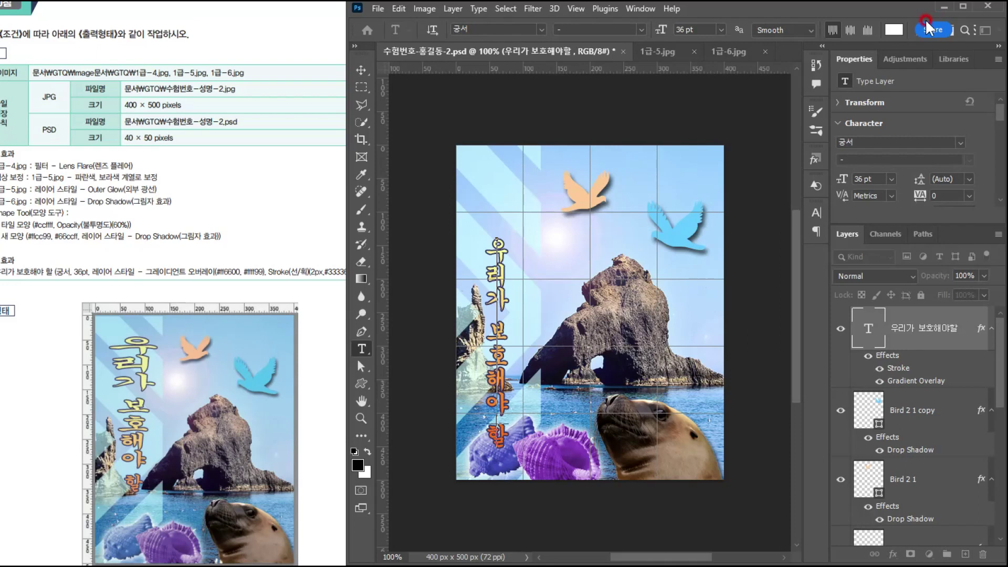
# Warp the vertical text with the Arc style, horizontal orientation and a 5% bend
pyautogui.click(478, 8)
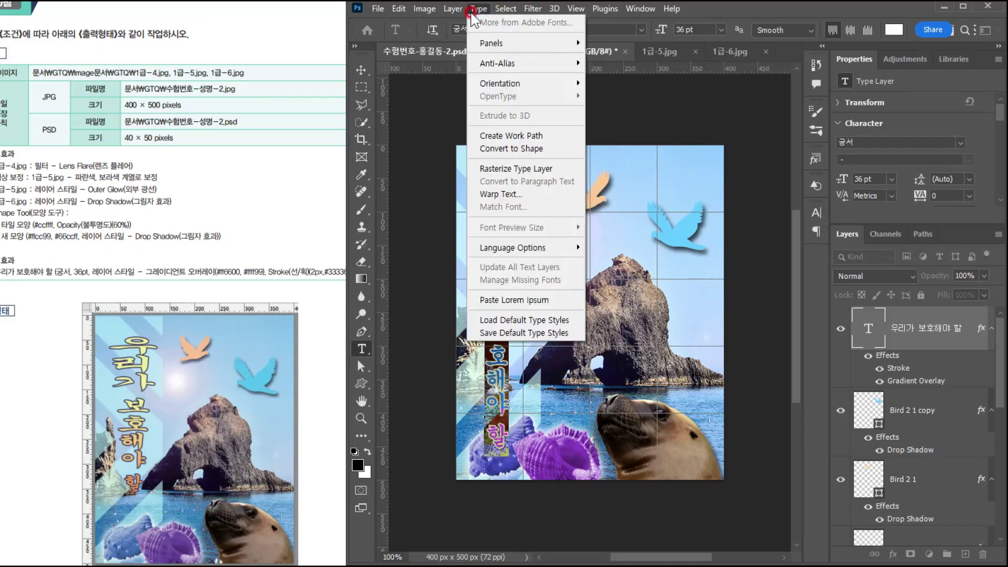
pyautogui.click(499, 195)
pyautogui.moveTo(567, 226); pyautogui.dragTo(651, 235)
pyautogui.click(648, 249)
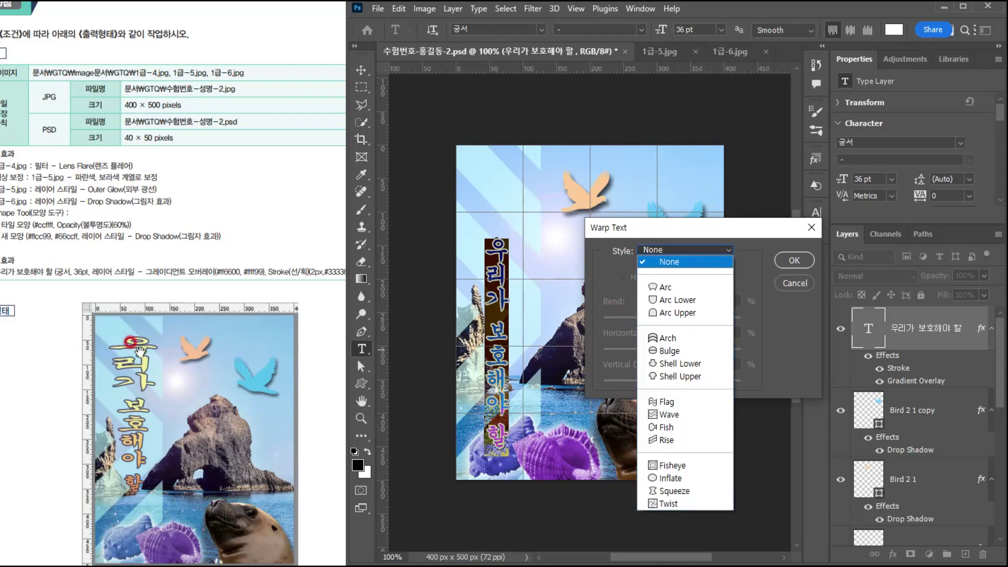
pyautogui.click(664, 288)
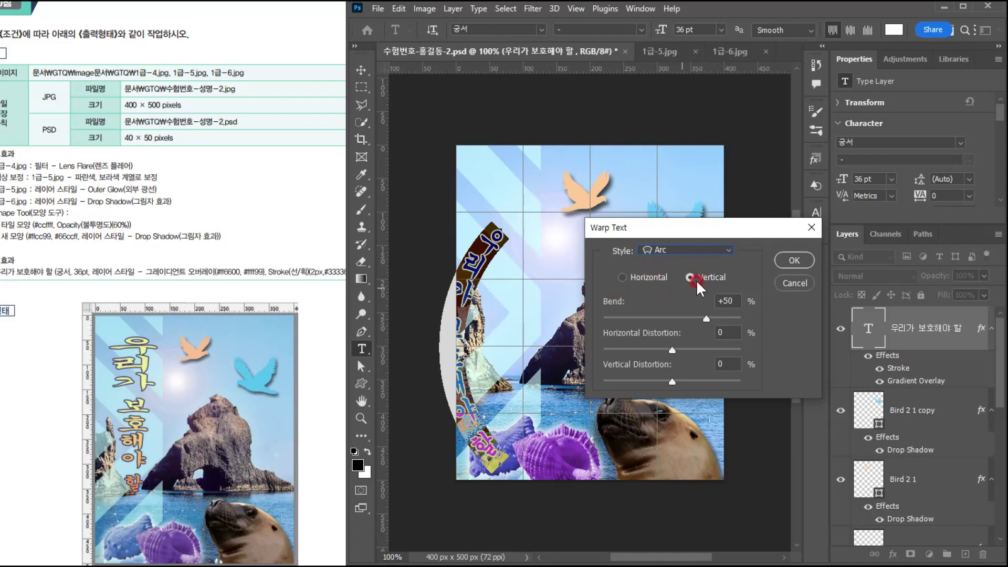
pyautogui.click(632, 278)
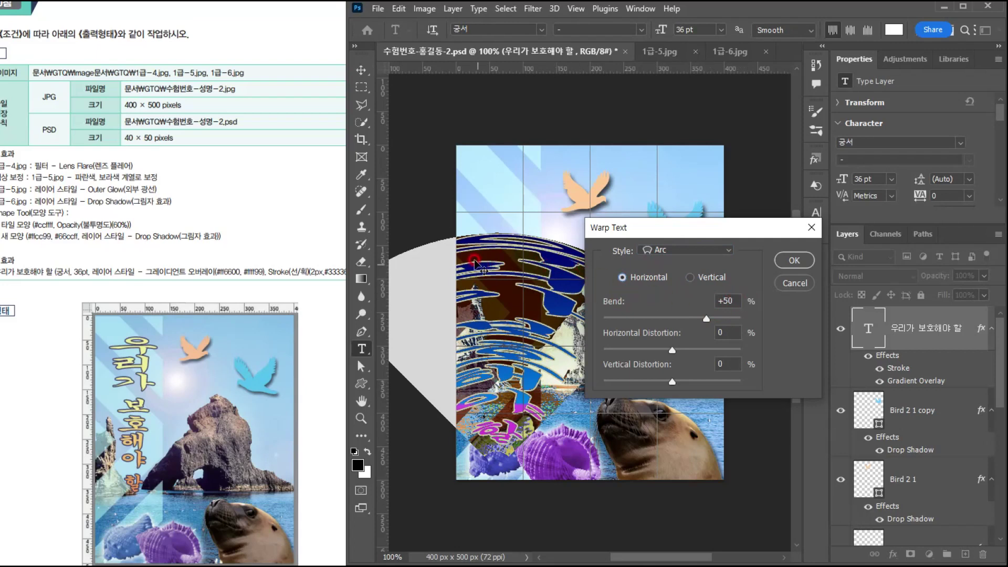
pyautogui.click(667, 301)
pyautogui.write('5')
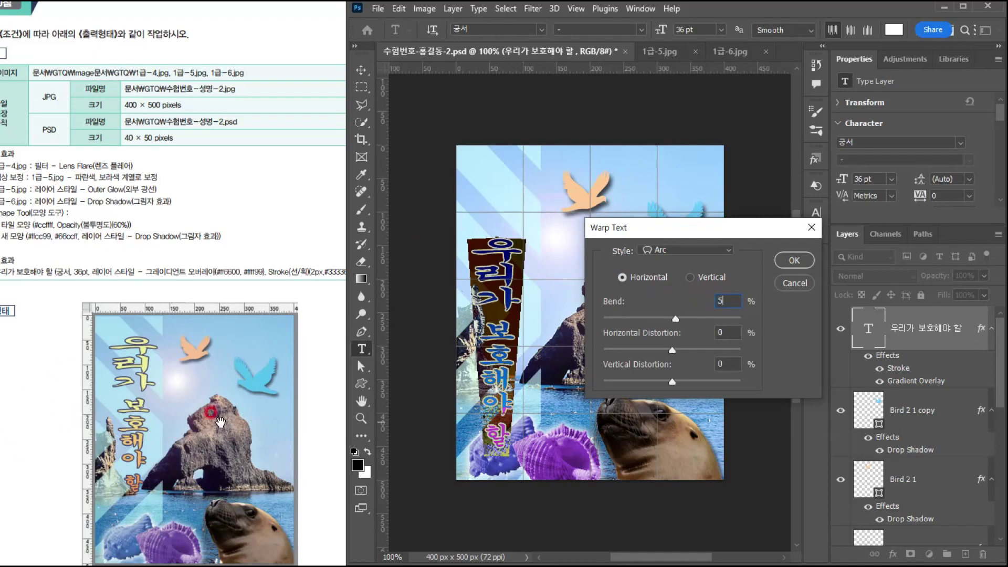
pyautogui.click(793, 260)
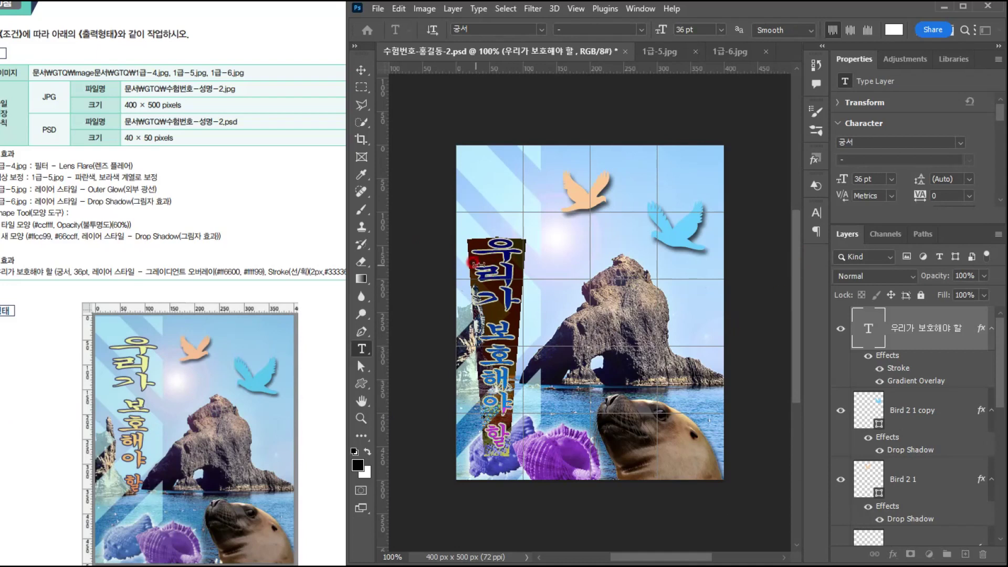
# Move the warped text upward beside the birds to match its placement in the reference poster
pyautogui.click(361, 70)
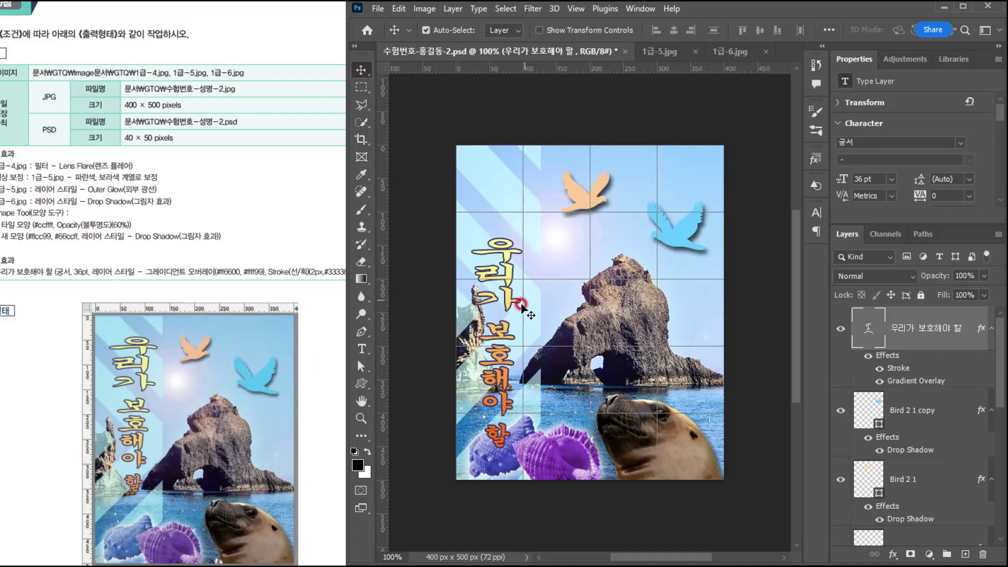
pyautogui.moveTo(517, 303); pyautogui.dragTo(517, 239)
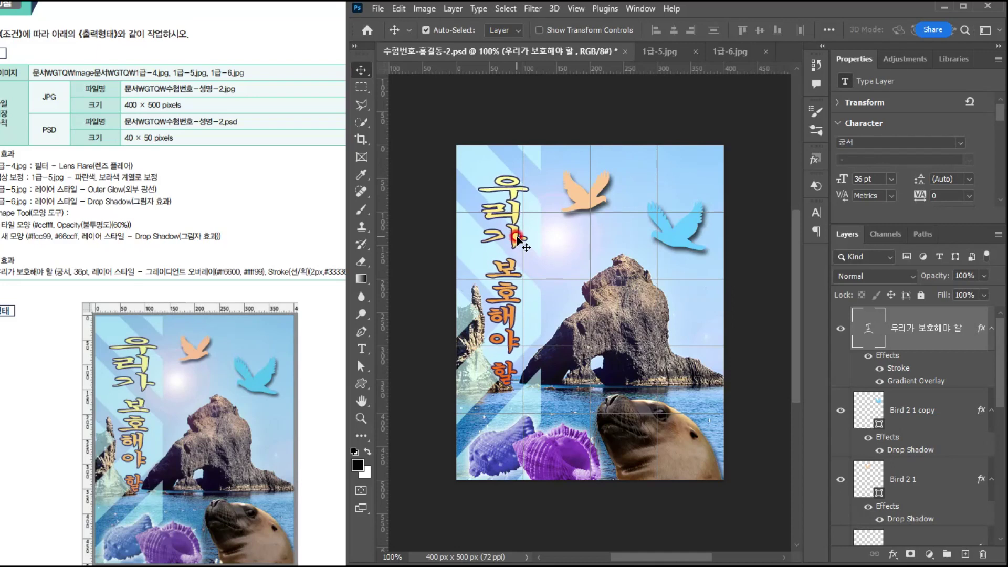
pyautogui.click(88, 265)
pyautogui.moveTo(37, 319); pyautogui.dragTo(38, 285)
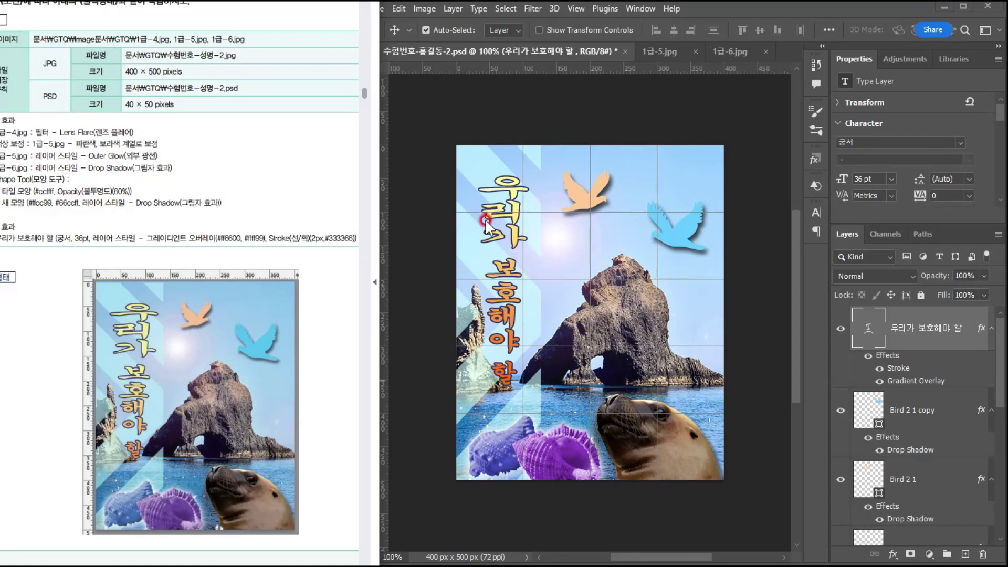
# Save the finished question 2 poster to its existing PSD file
pyautogui.click(441, 53)
pyautogui.click(376, 11)
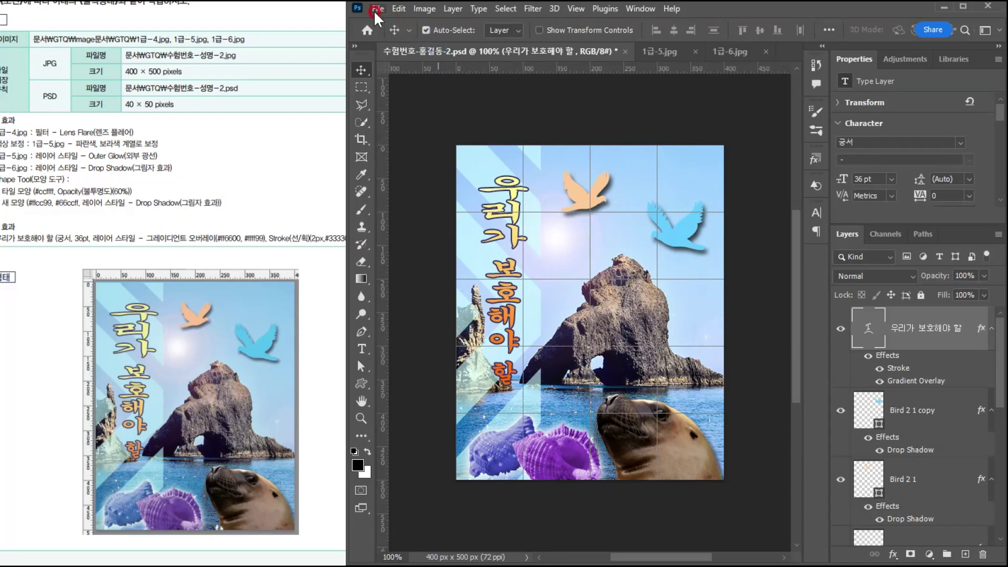
pyautogui.click(392, 161)
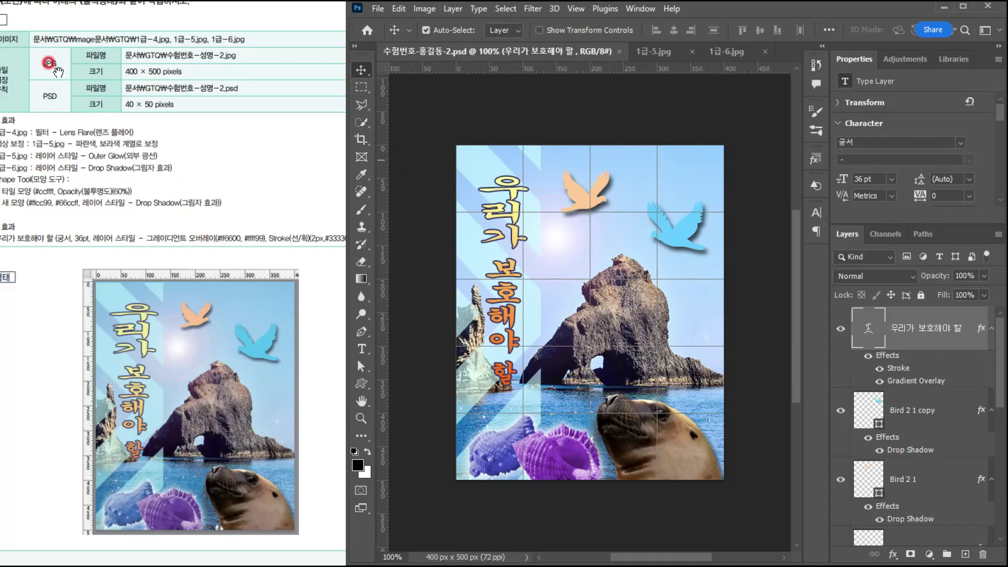
# Check the Save As file formats for a JPG option and close the dialog without saving
pyautogui.click(375, 7)
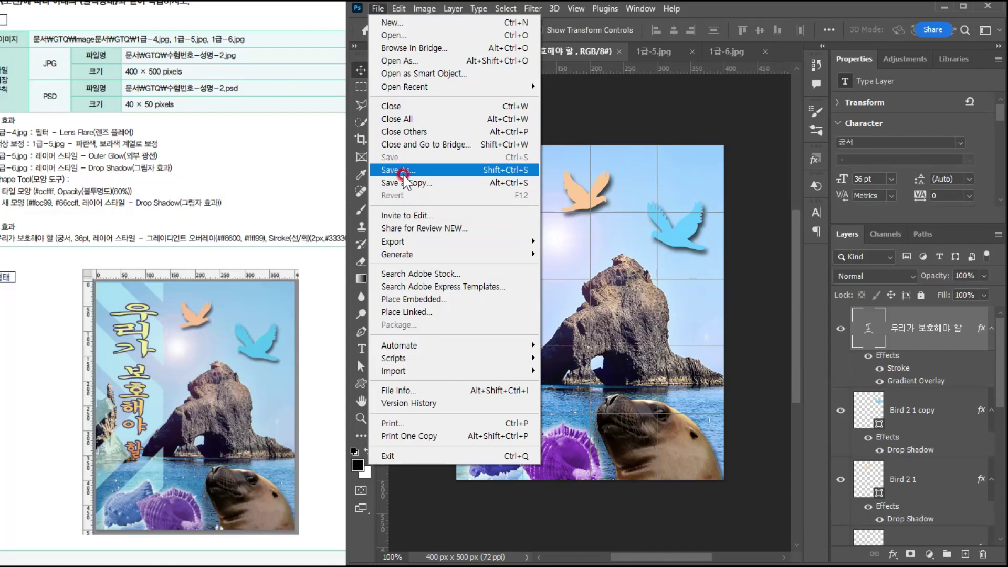
pyautogui.moveTo(446, 246)
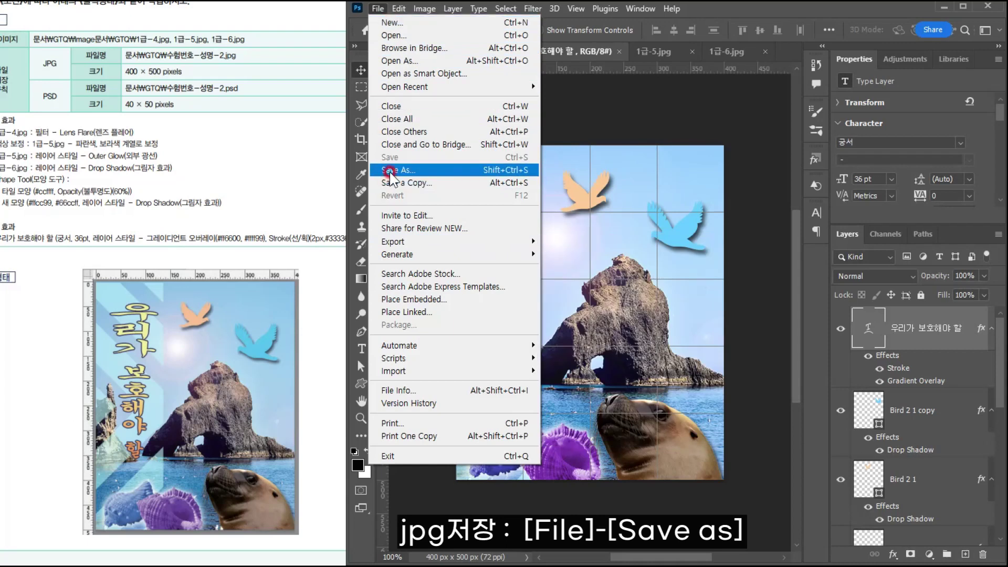
pyautogui.click(390, 171)
pyautogui.moveTo(74, 33); pyautogui.dragTo(336, 28)
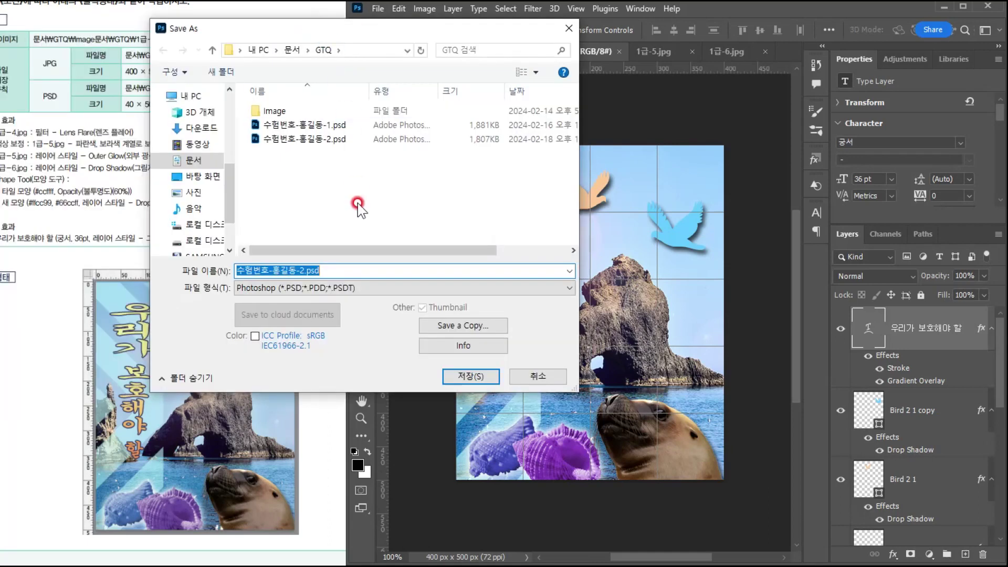
pyautogui.click(268, 288)
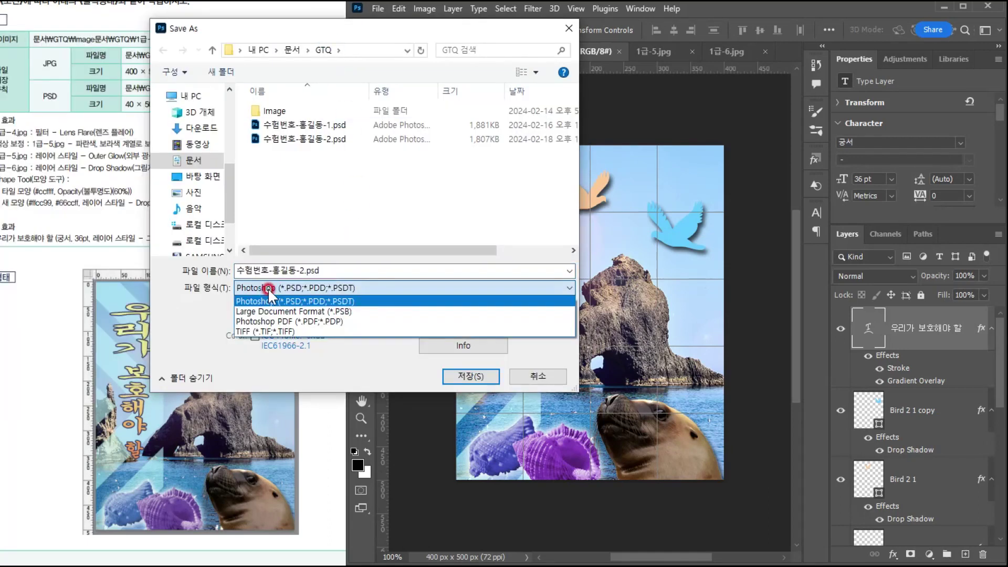
pyautogui.click(276, 376)
pyautogui.press('Return')
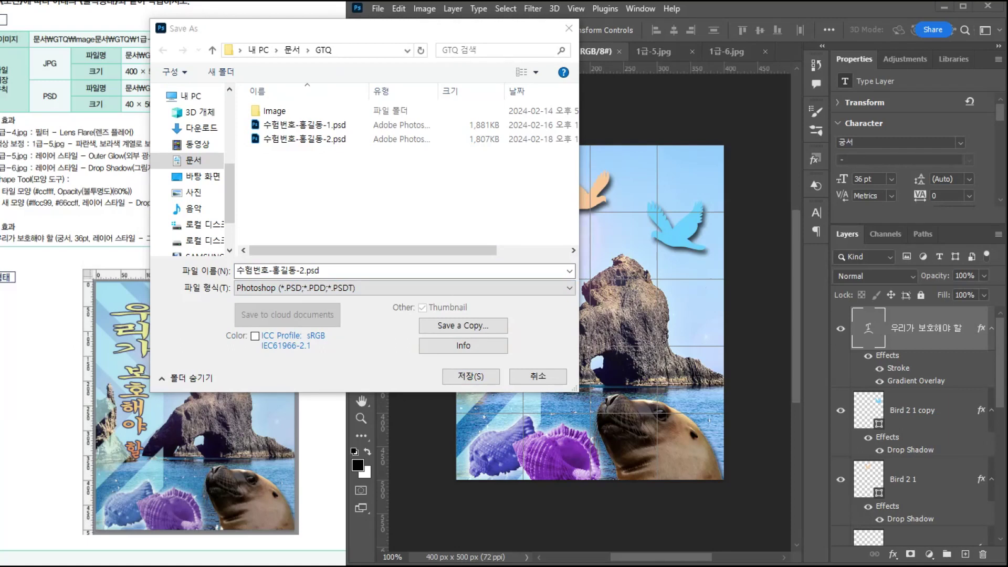
pyautogui.click(307, 372)
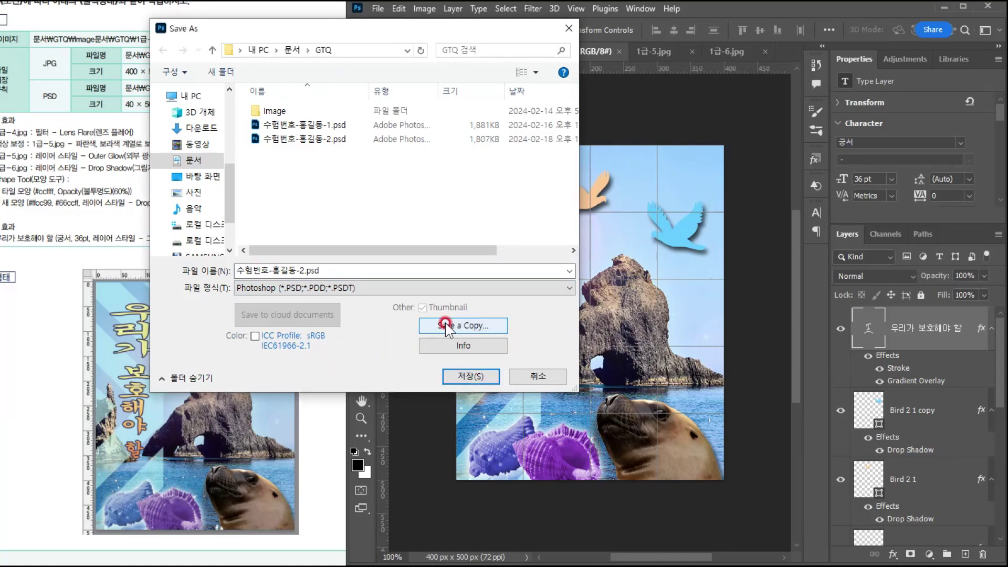
pyautogui.click(538, 374)
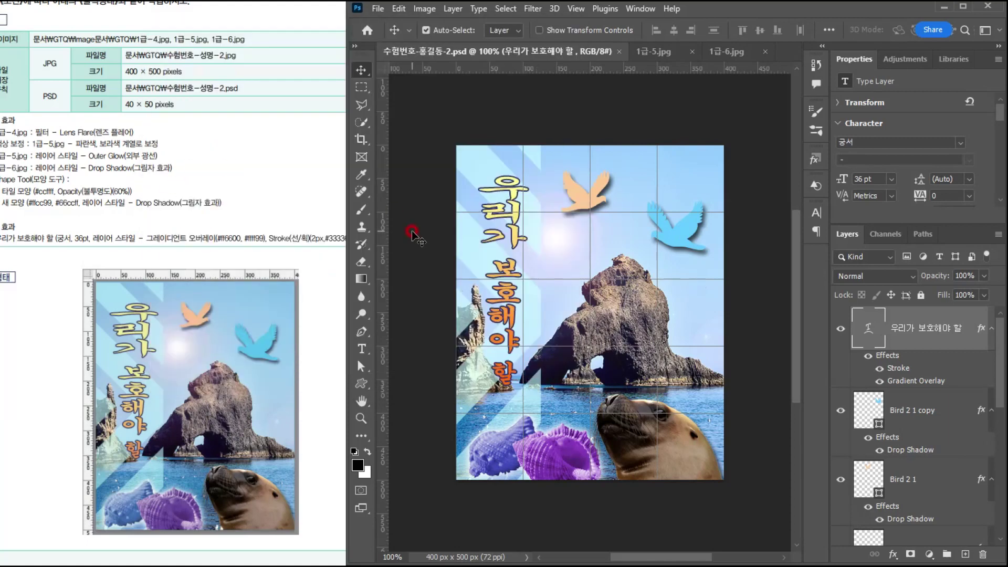
# Try to enable the legacy "Save As" option in the File Handling preferences
pyautogui.hotkey('ctrl', 'k')
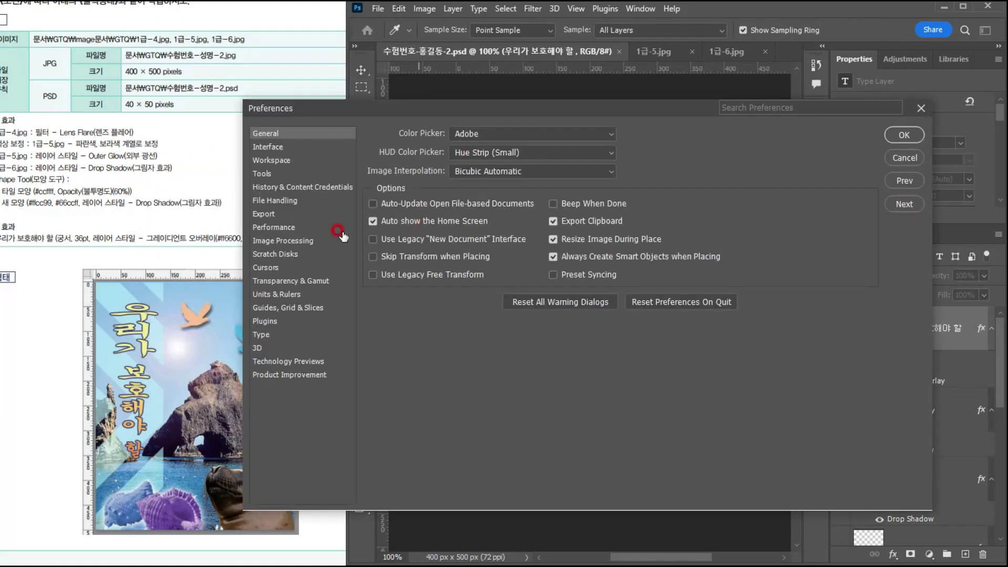
pyautogui.click(269, 202)
pyautogui.click(638, 208)
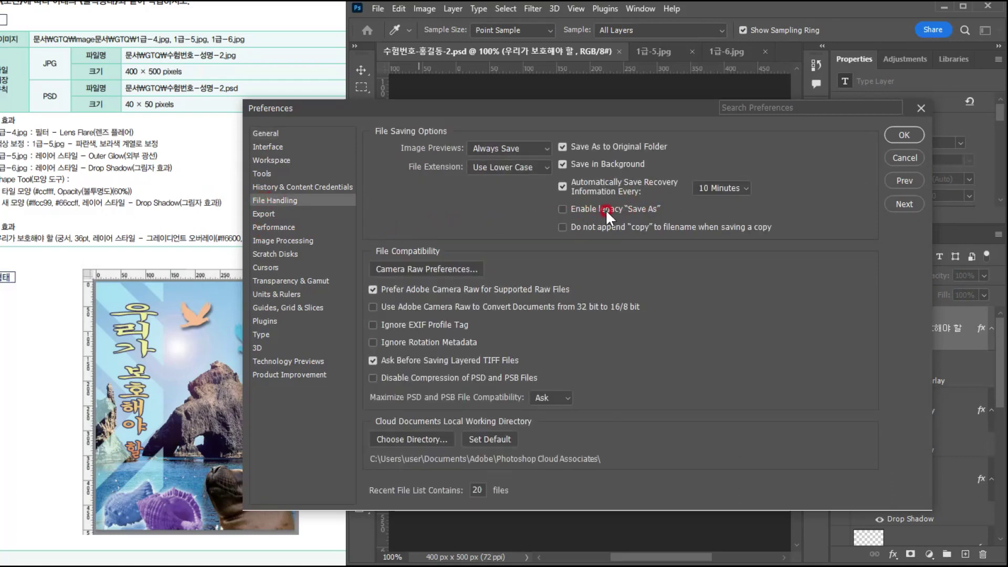
pyautogui.click(905, 135)
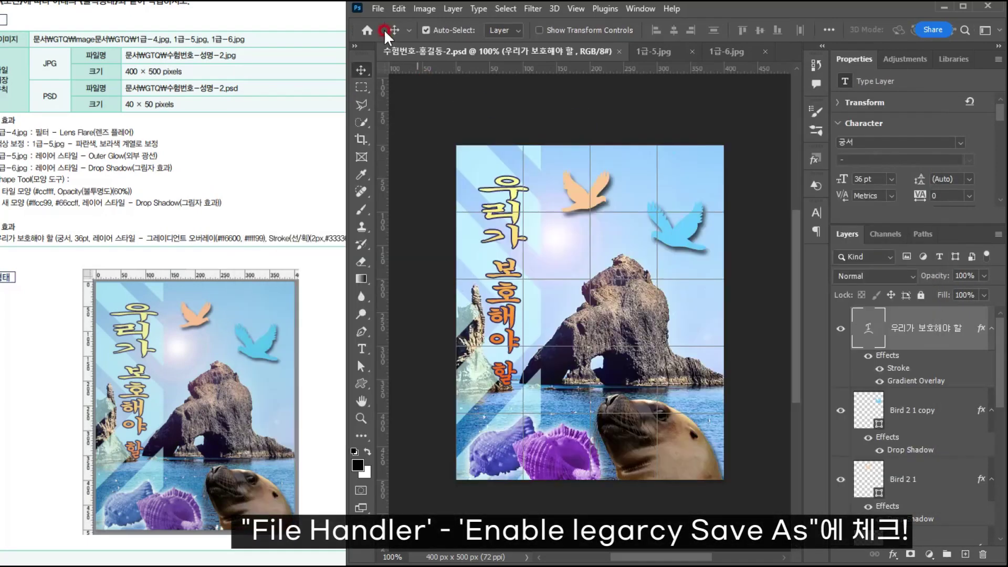
# Start saving a copy of the finished poster and set its file format to JPEG
pyautogui.click(378, 9)
pyautogui.click(398, 169)
pyautogui.click(265, 300)
pyautogui.click(264, 288)
pyautogui.click(265, 288)
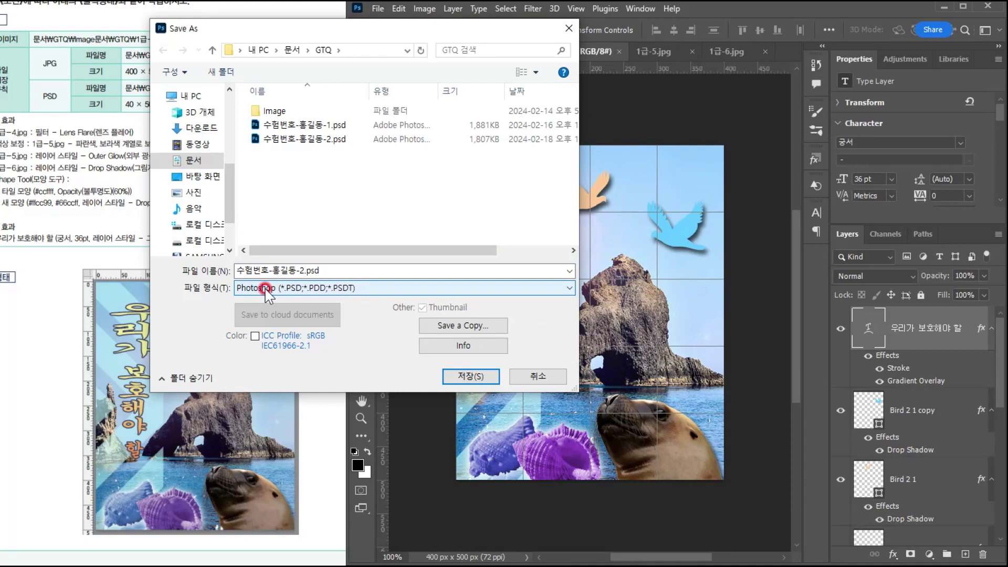
pyautogui.click(440, 326)
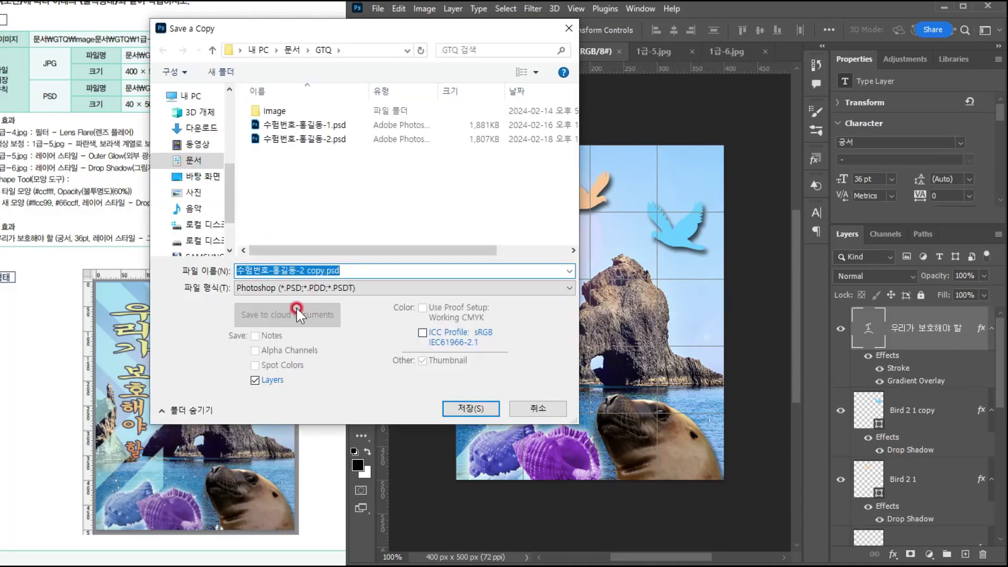
pyautogui.click(284, 289)
pyautogui.click(285, 288)
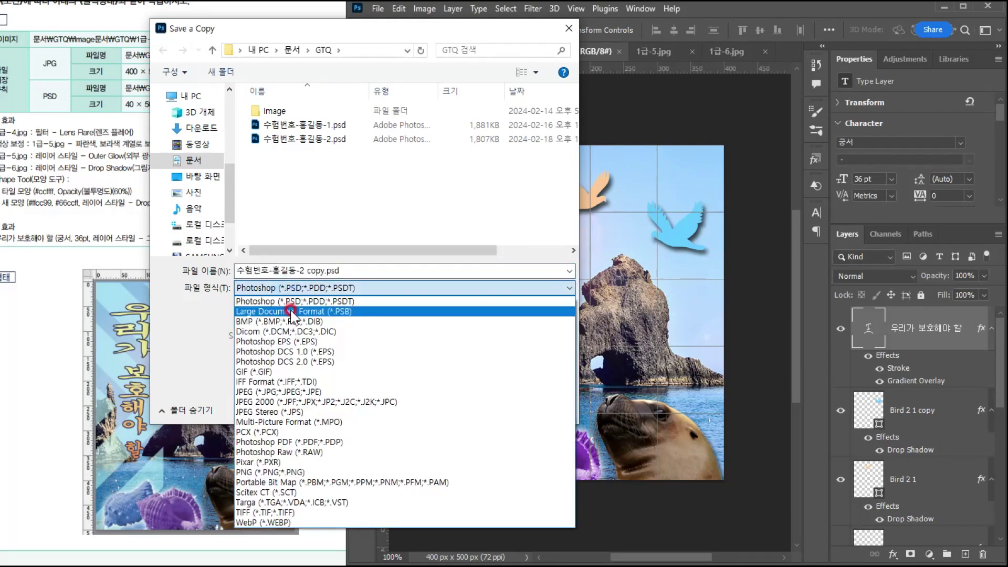
pyautogui.click(255, 393)
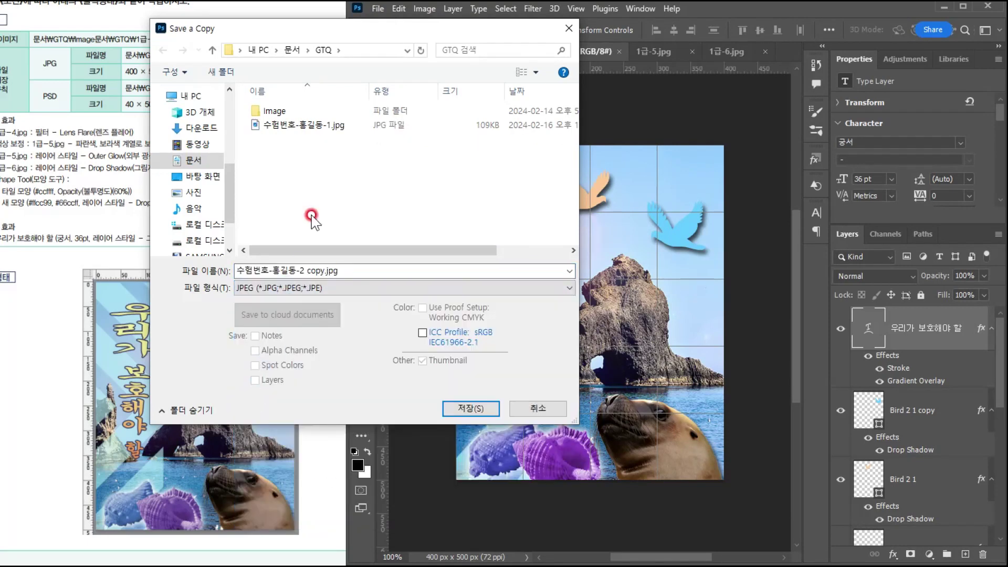
# Remove "copy" from the JPG file name so it ends in -2, and save it in the GTQ folder
pyautogui.moveTo(357, 33); pyautogui.dragTo(137, 63)
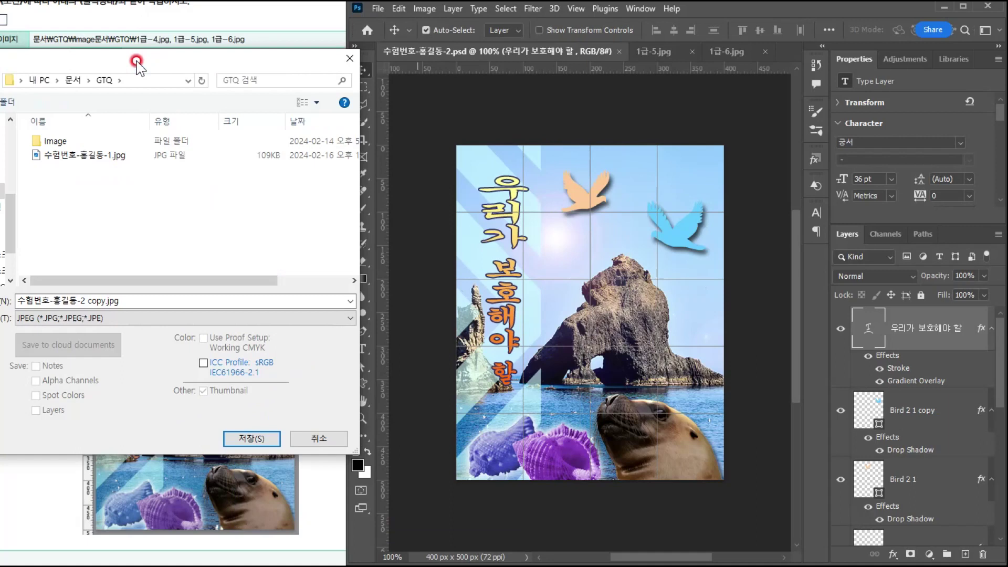
pyautogui.click(93, 301)
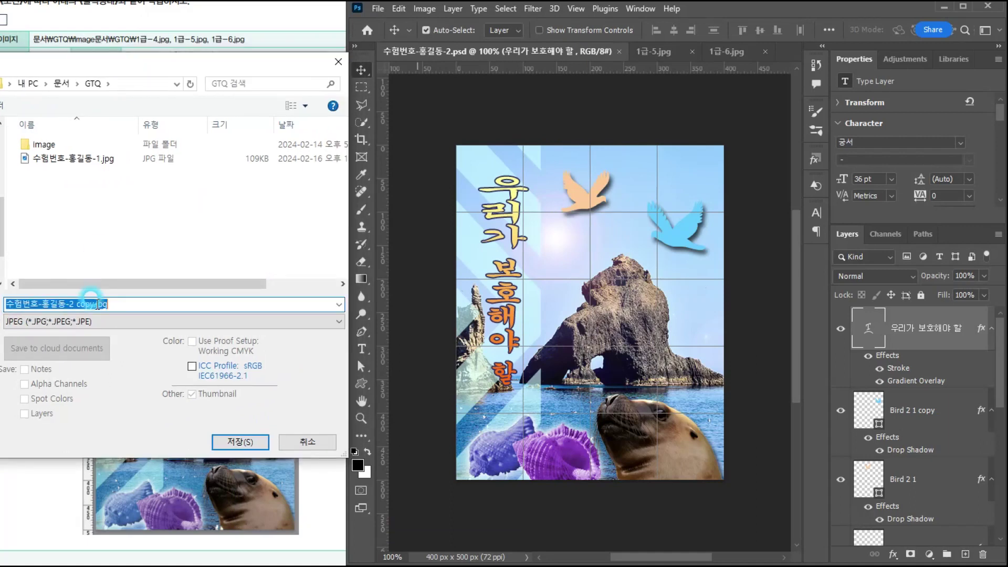
pyautogui.moveTo(75, 303); pyautogui.dragTo(139, 303)
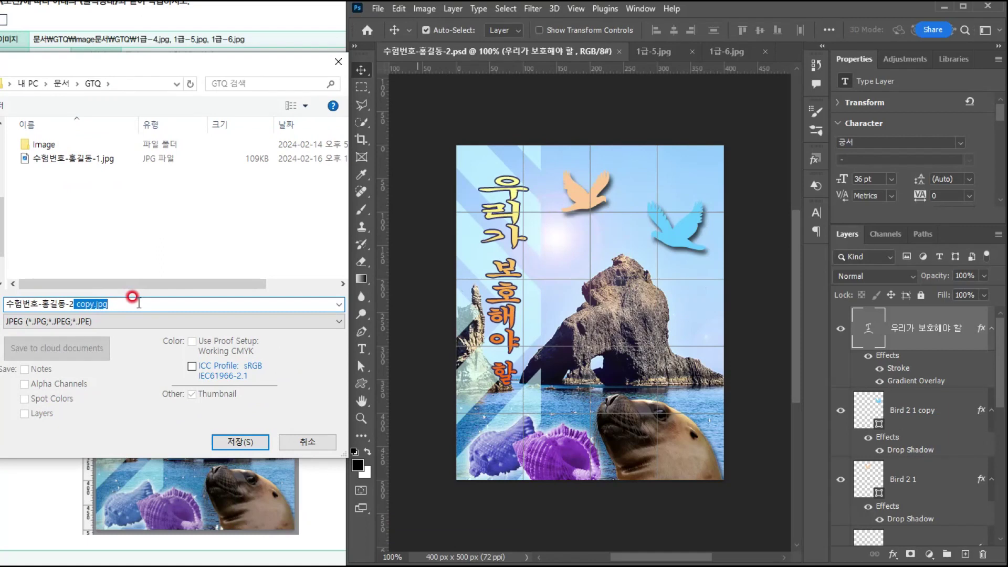
pyautogui.press('BackSpace')
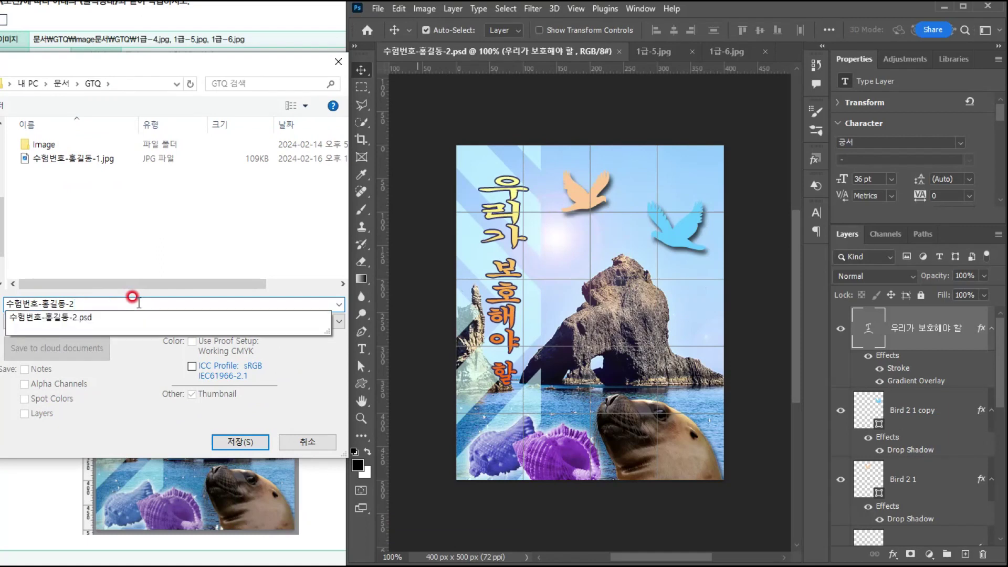
pyautogui.click(103, 421)
pyautogui.click(5, 321)
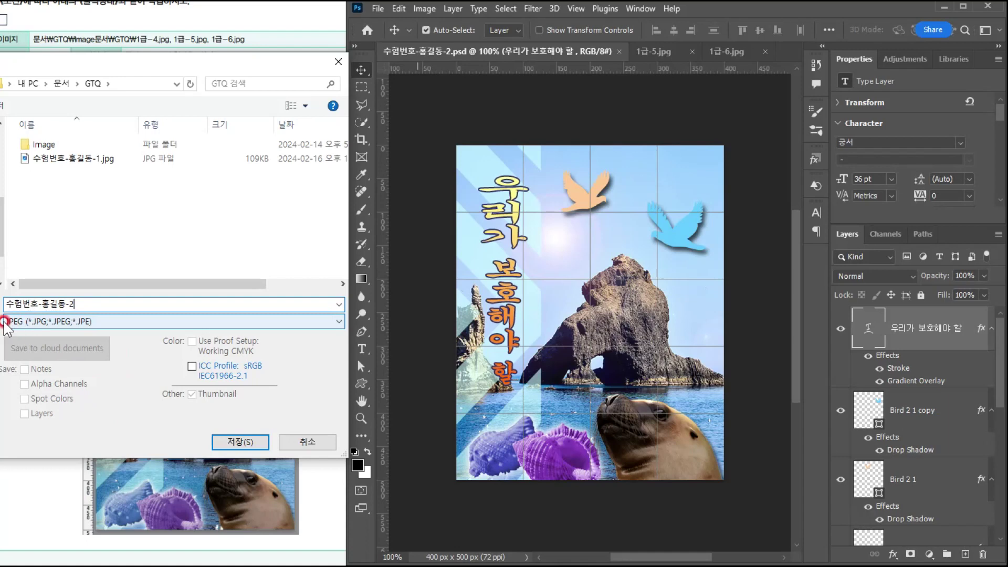
pyautogui.click(220, 439)
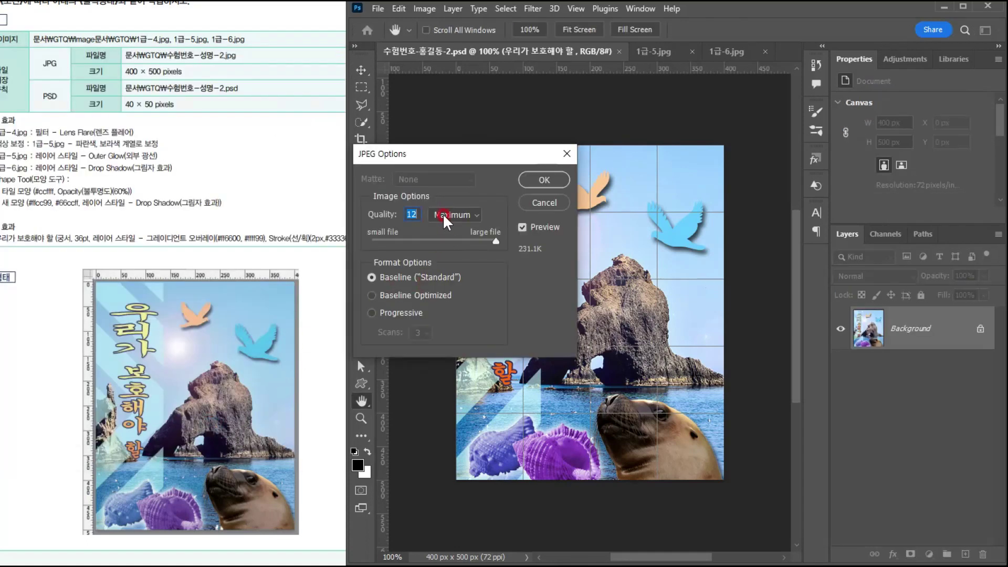
# Choose a quality level in the JPEG options and complete the JPG export
pyautogui.click(443, 213)
pyautogui.click(440, 248)
pyautogui.click(544, 179)
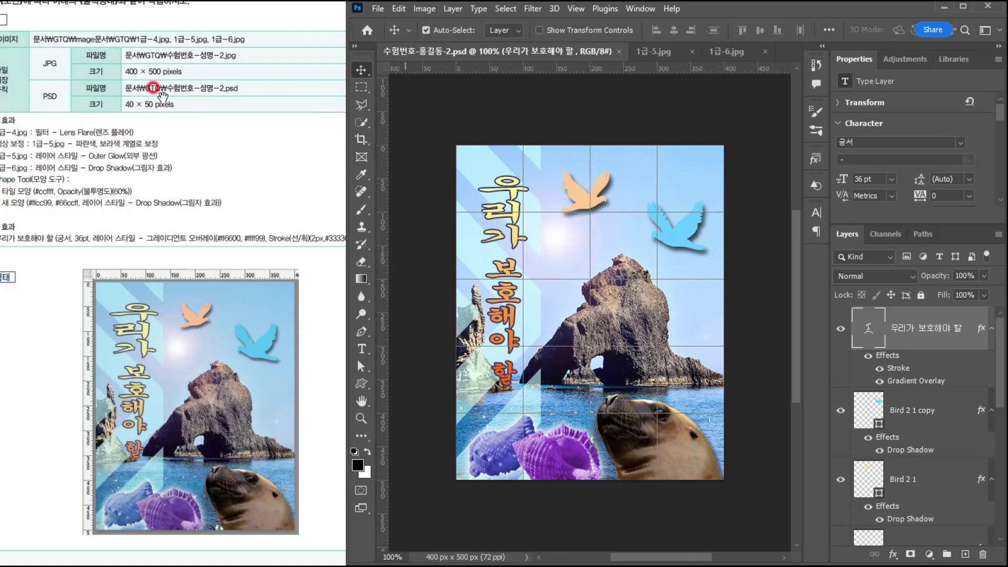
# Resize the poster to 40 × 50 pixels and save the reduced version to its existing PSD file
pyautogui.click(421, 8)
pyautogui.click(441, 108)
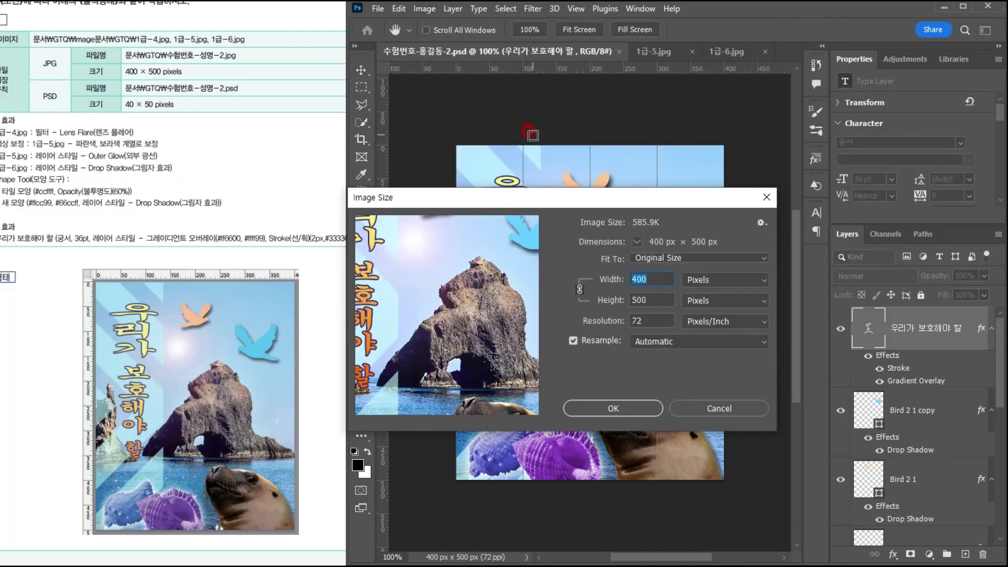
pyautogui.write('40')
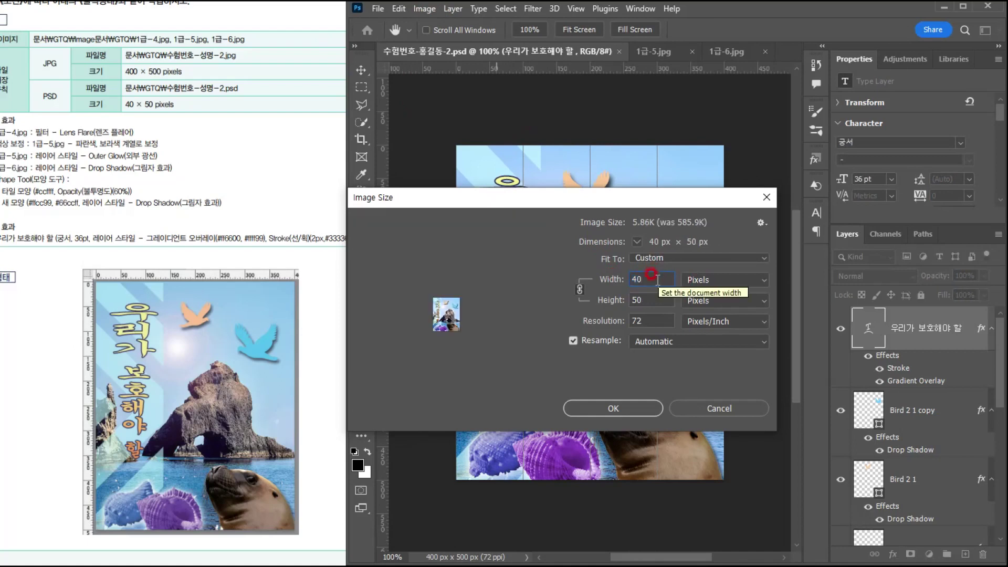
pyautogui.click(579, 409)
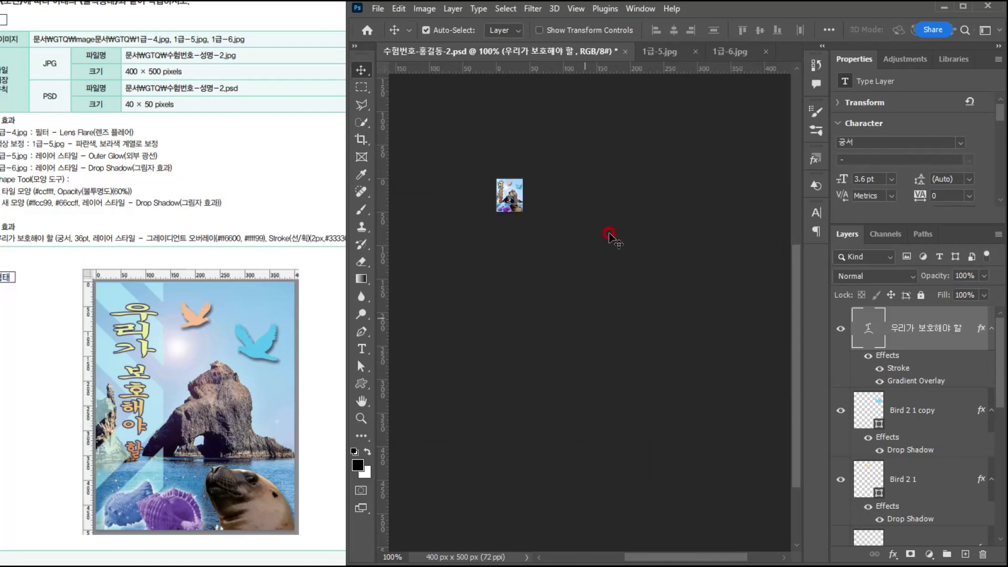
pyautogui.click(376, 7)
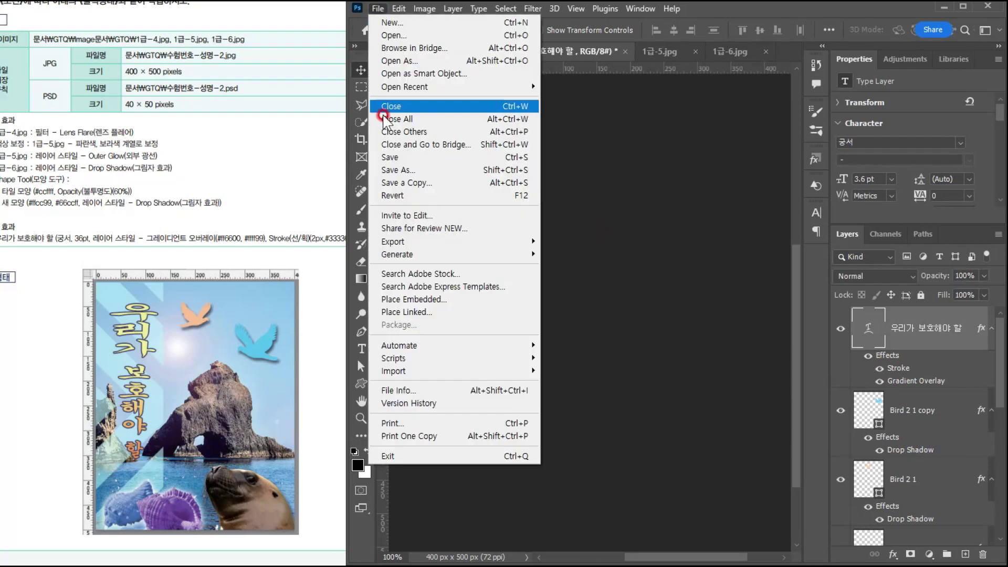
pyautogui.click(384, 157)
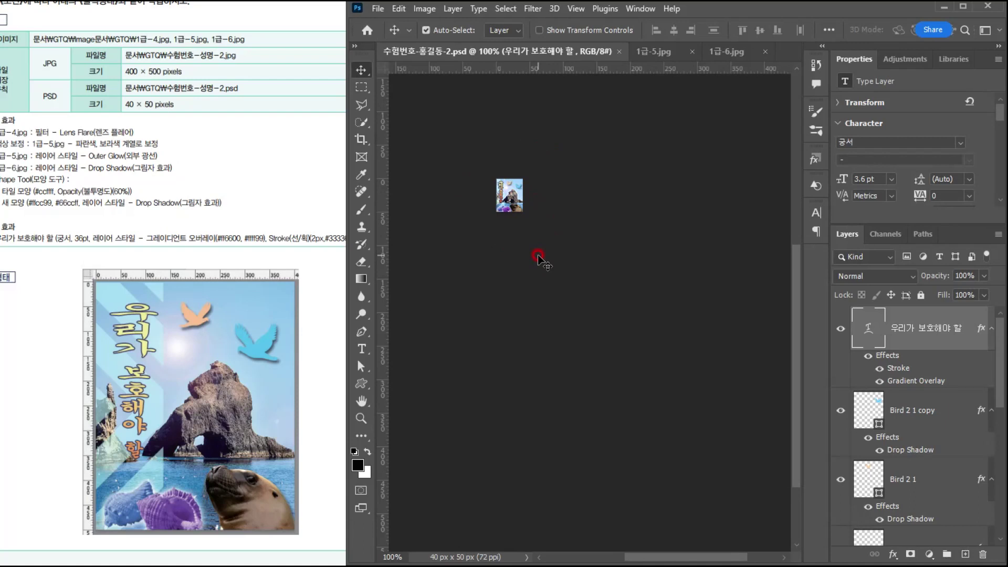
# Undo the image resize in the open poster document
pyautogui.click(427, 9)
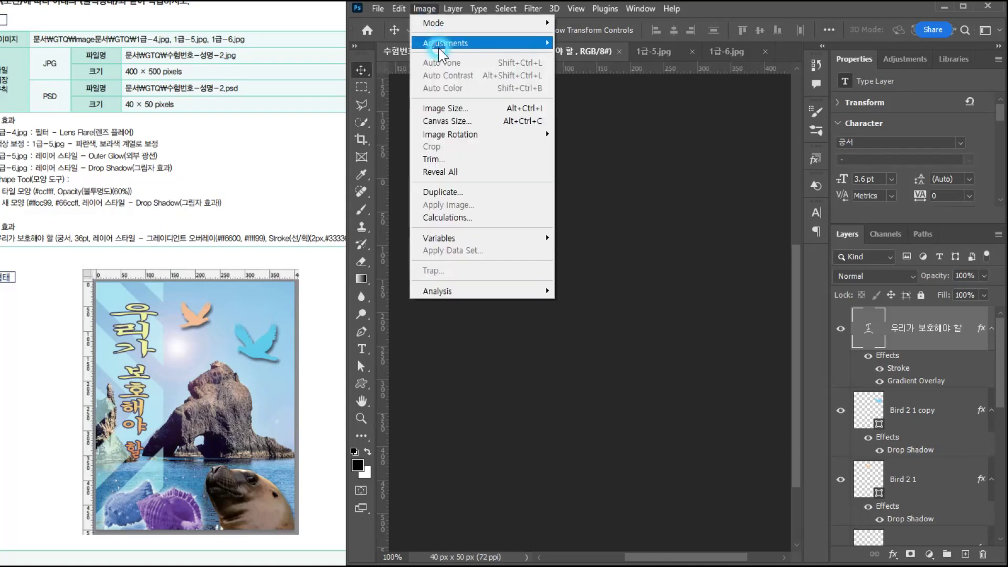
pyautogui.click(418, 9)
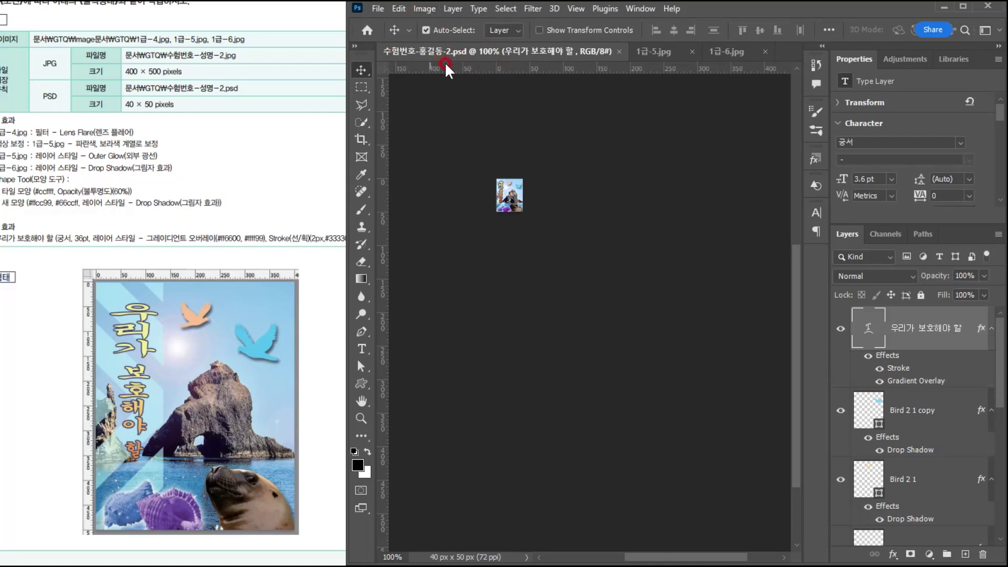
pyautogui.hotkey('ctrl', 'z')
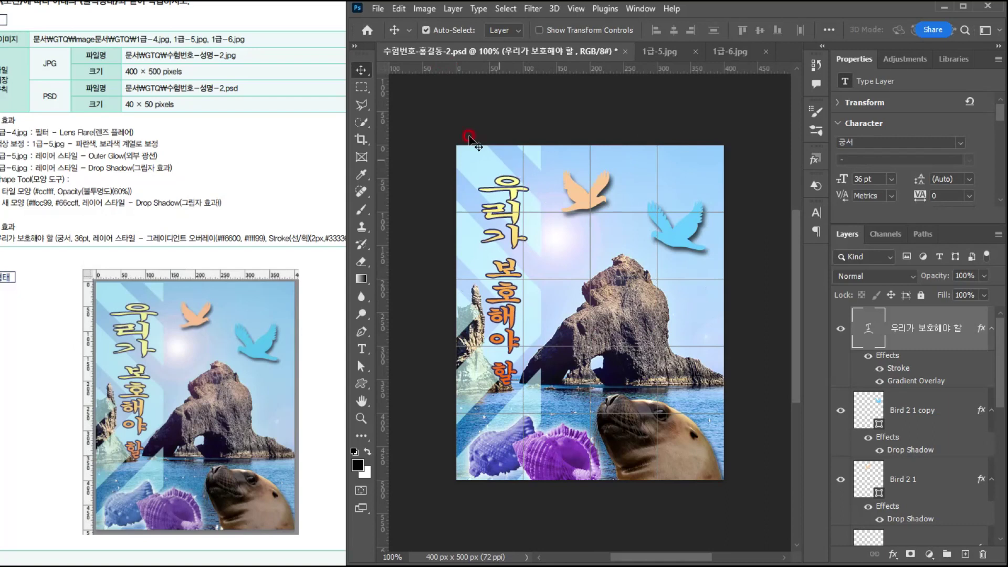
pyautogui.click(380, 14)
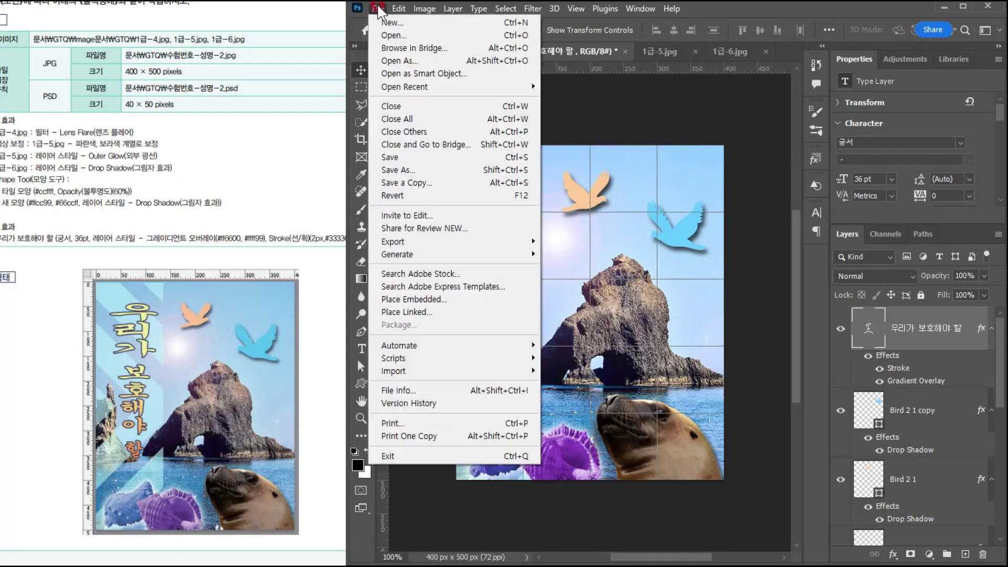
pyautogui.click(424, 9)
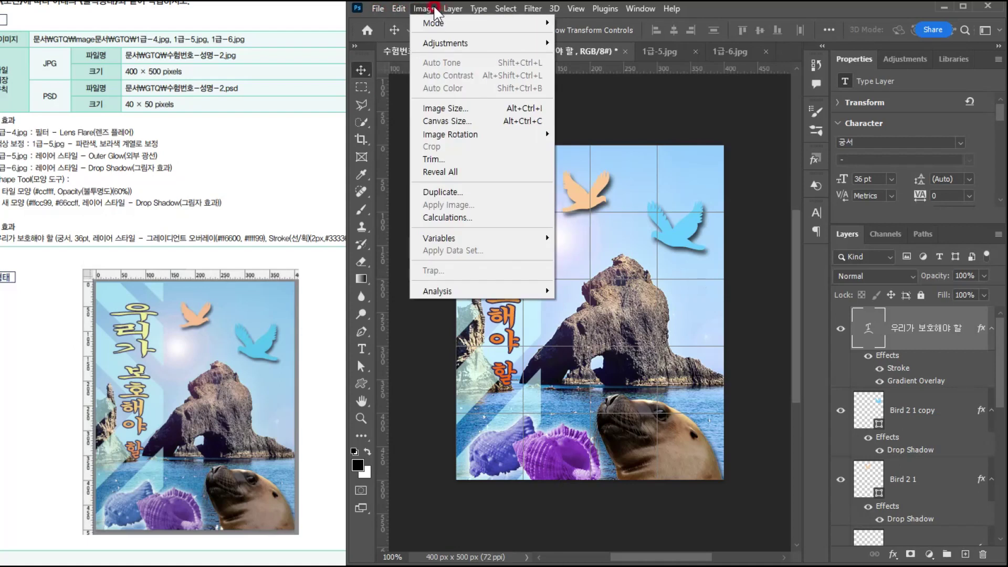
pyautogui.click(719, 24)
pyautogui.click(646, 144)
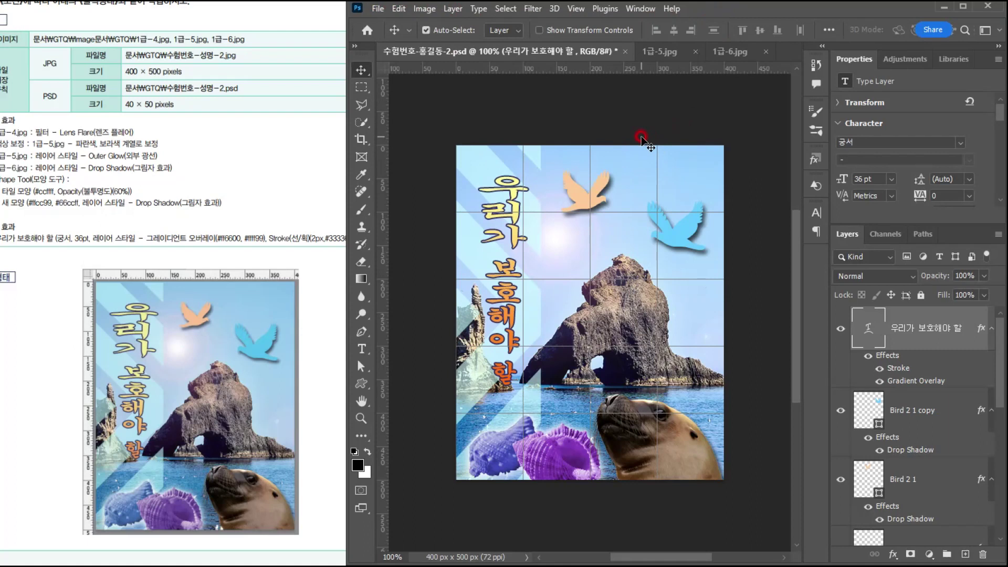
# Close the source images 1급-5.jpg and 1급-6.jpg without saving changes
pyautogui.click(668, 50)
pyautogui.click(636, 51)
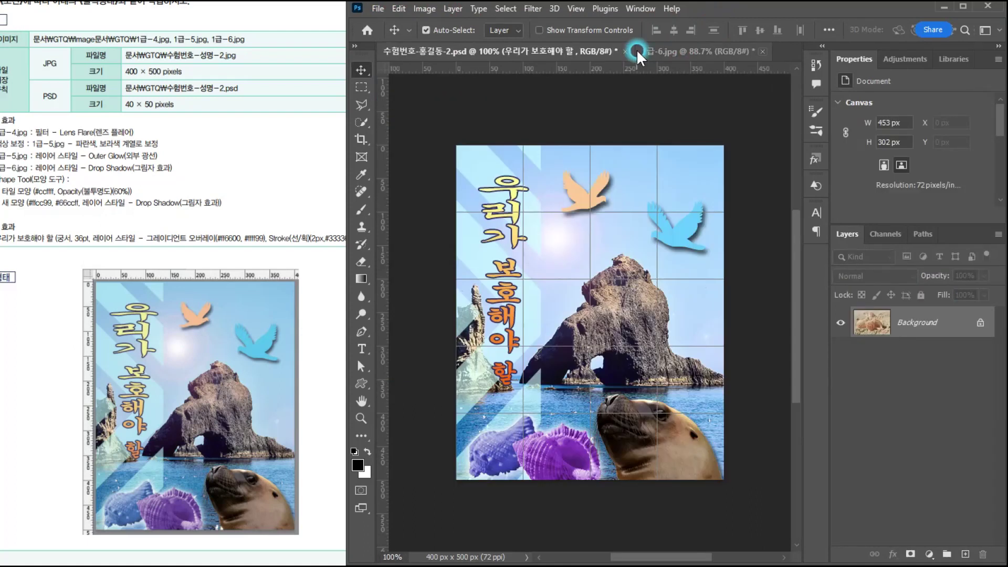
pyautogui.click(673, 50)
pyautogui.click(761, 51)
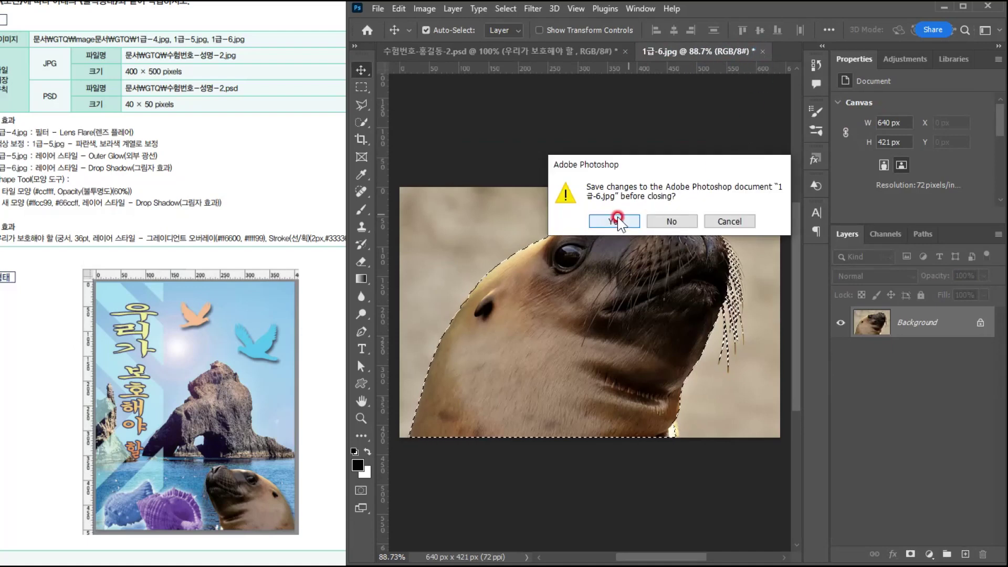
pyautogui.click(675, 219)
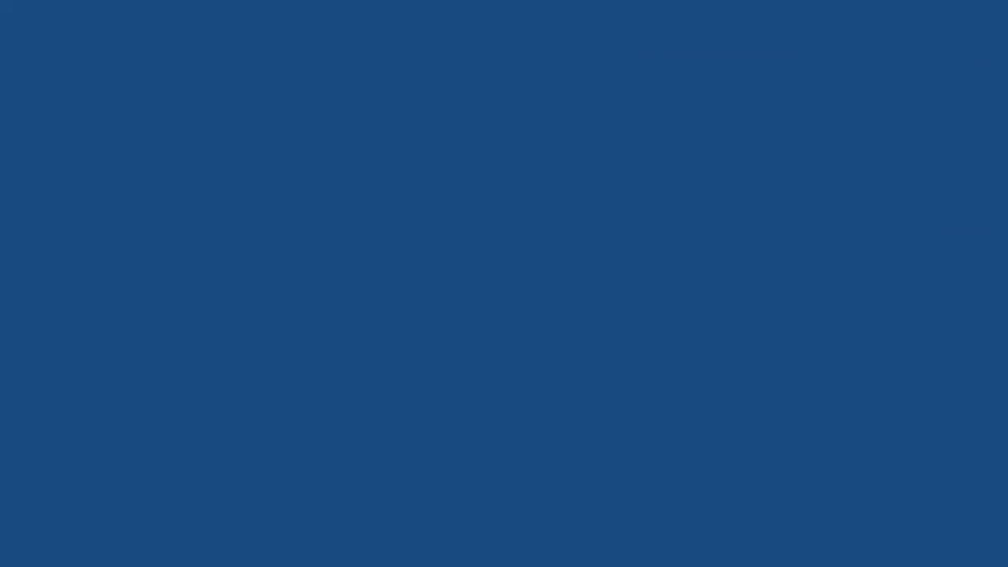